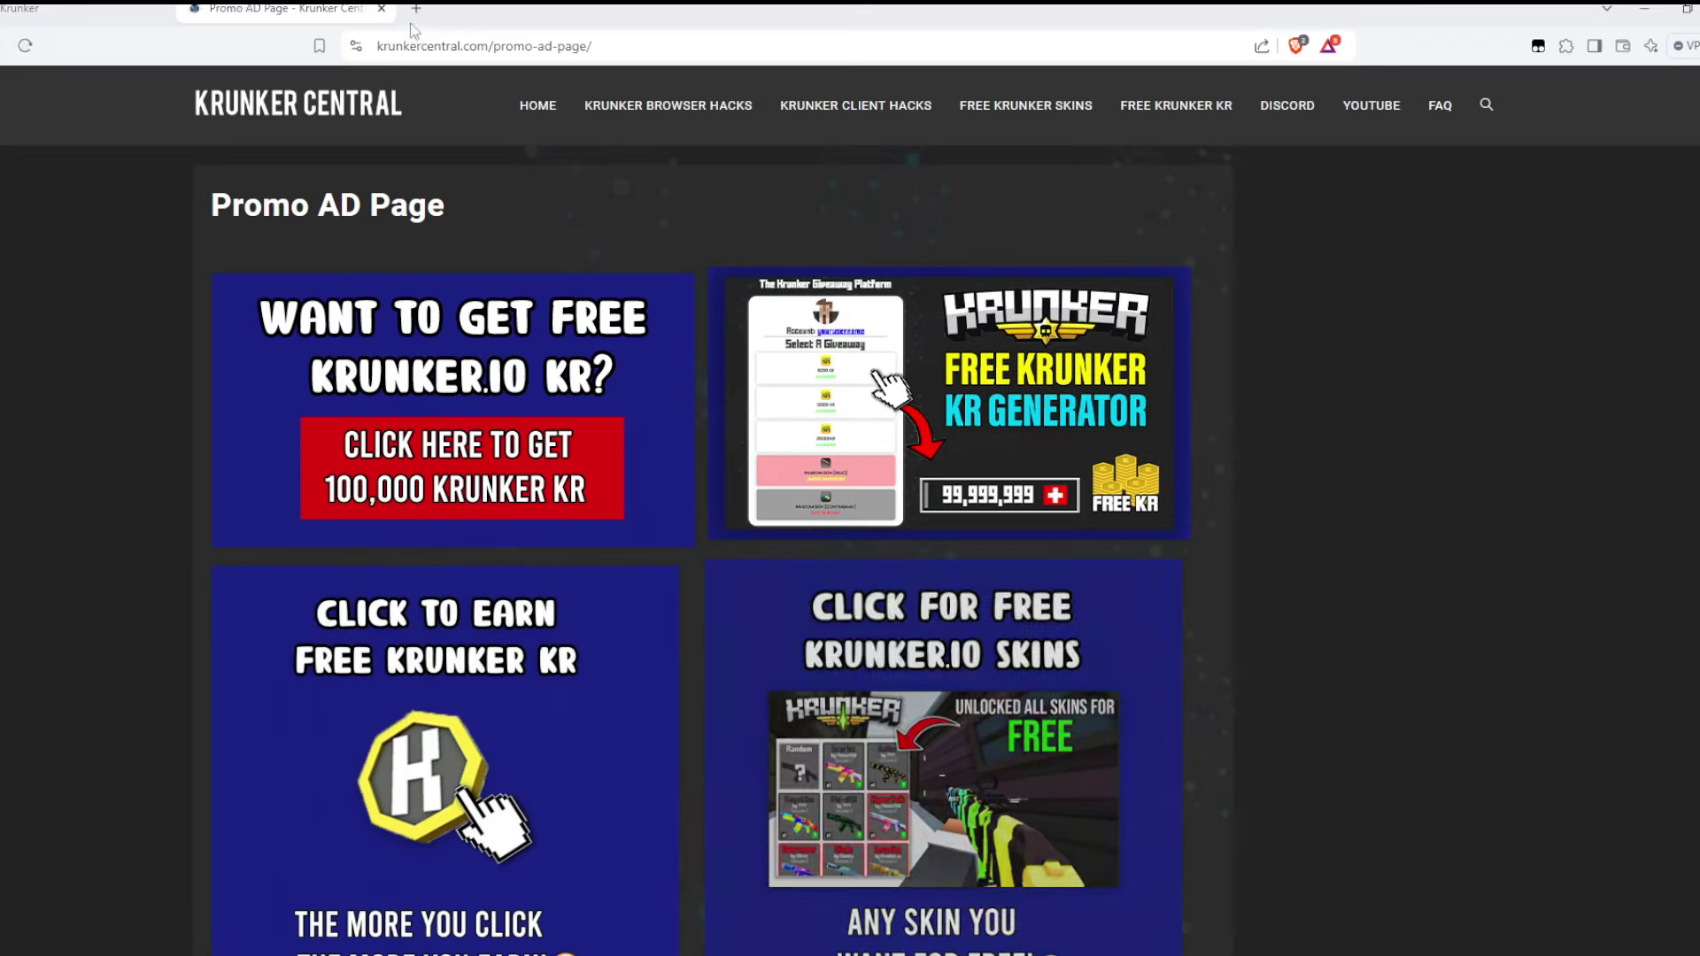
# Close the promo tab and browse the Wallhack, Visual and Aimbot tabs of the Krunker Central menu
pyautogui.click(381, 8)
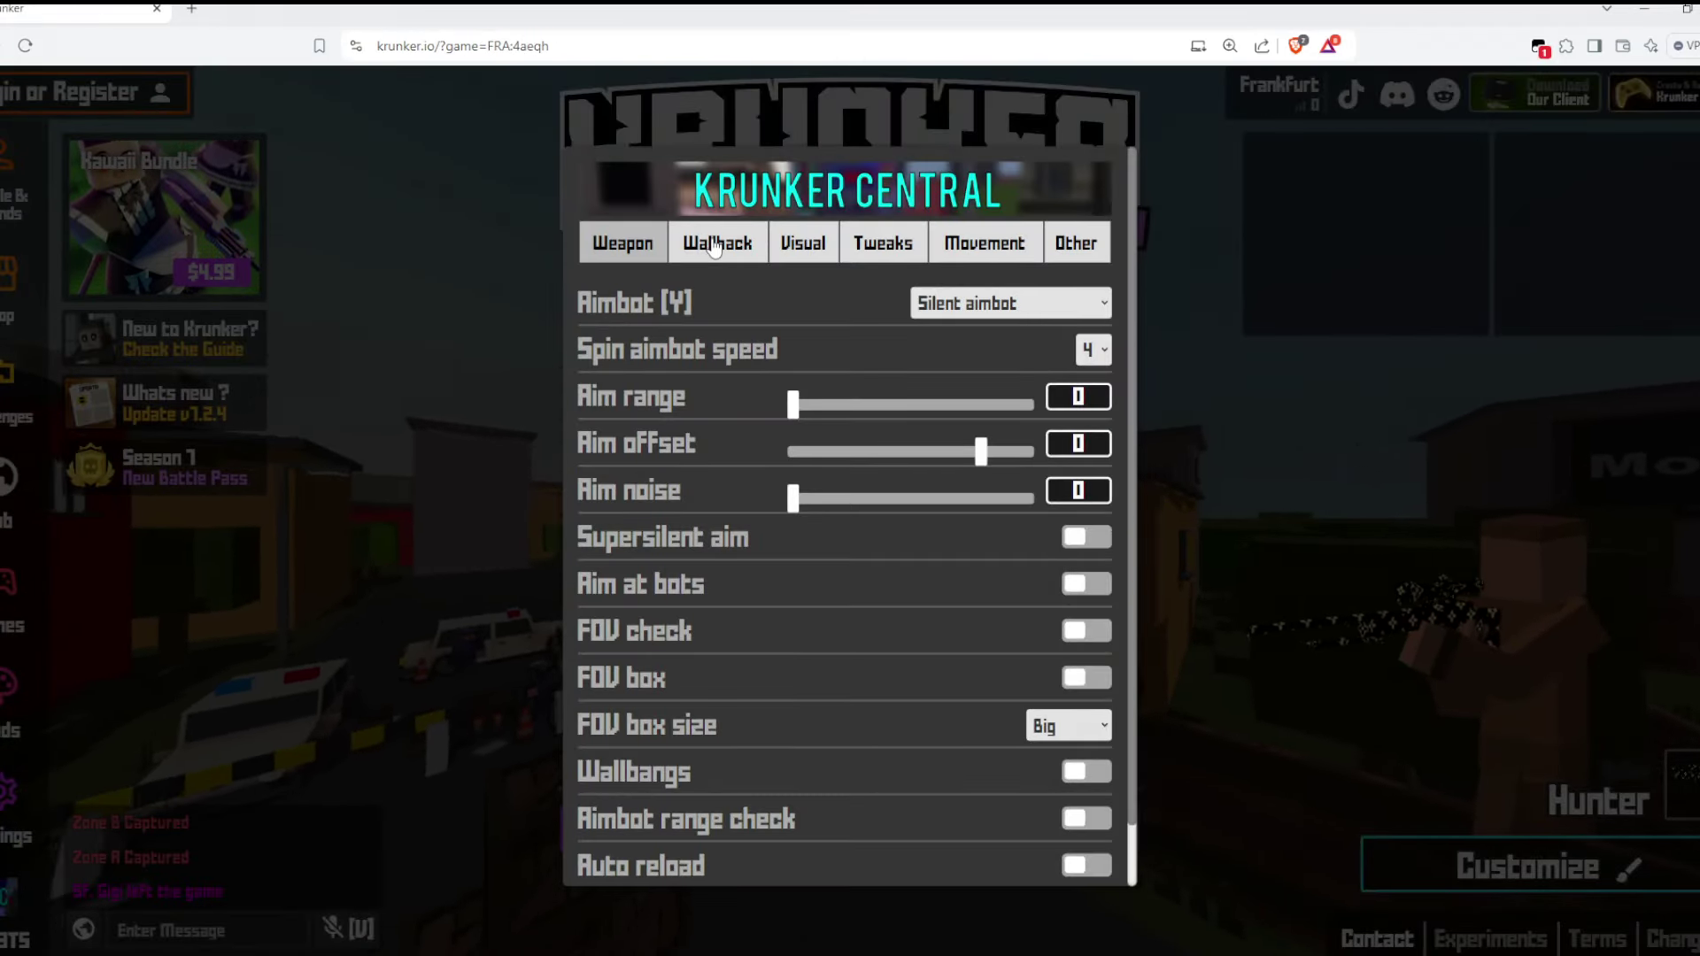
pyautogui.click(715, 244)
pyautogui.click(806, 278)
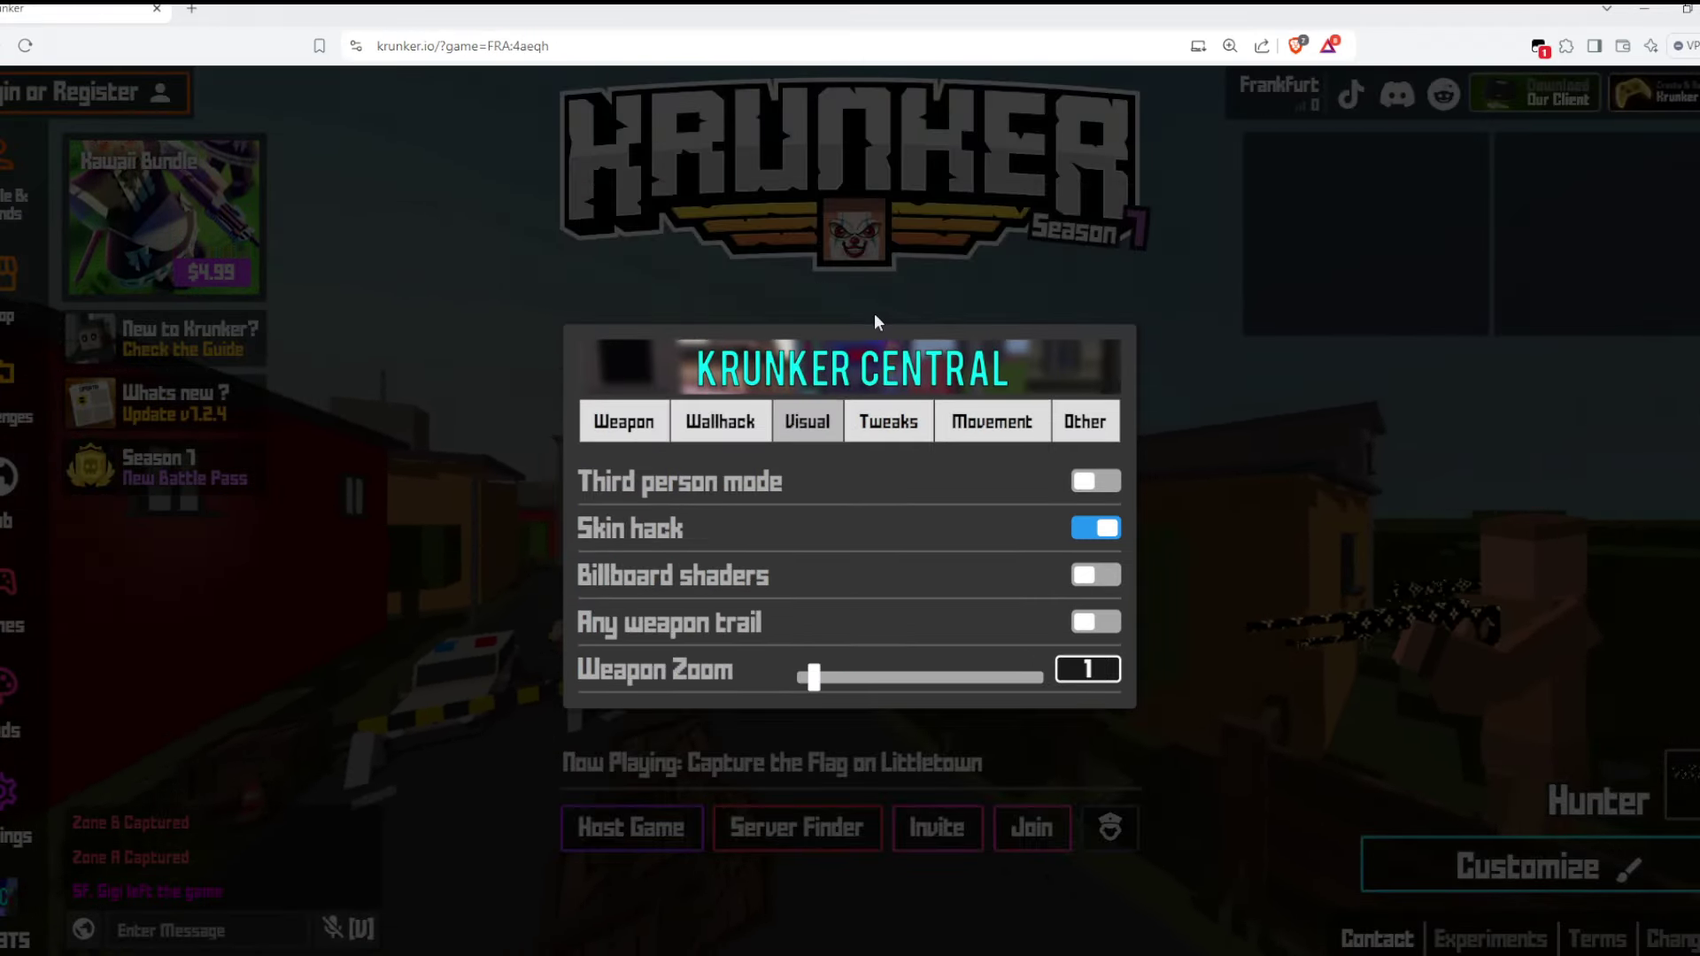
pyautogui.click(620, 423)
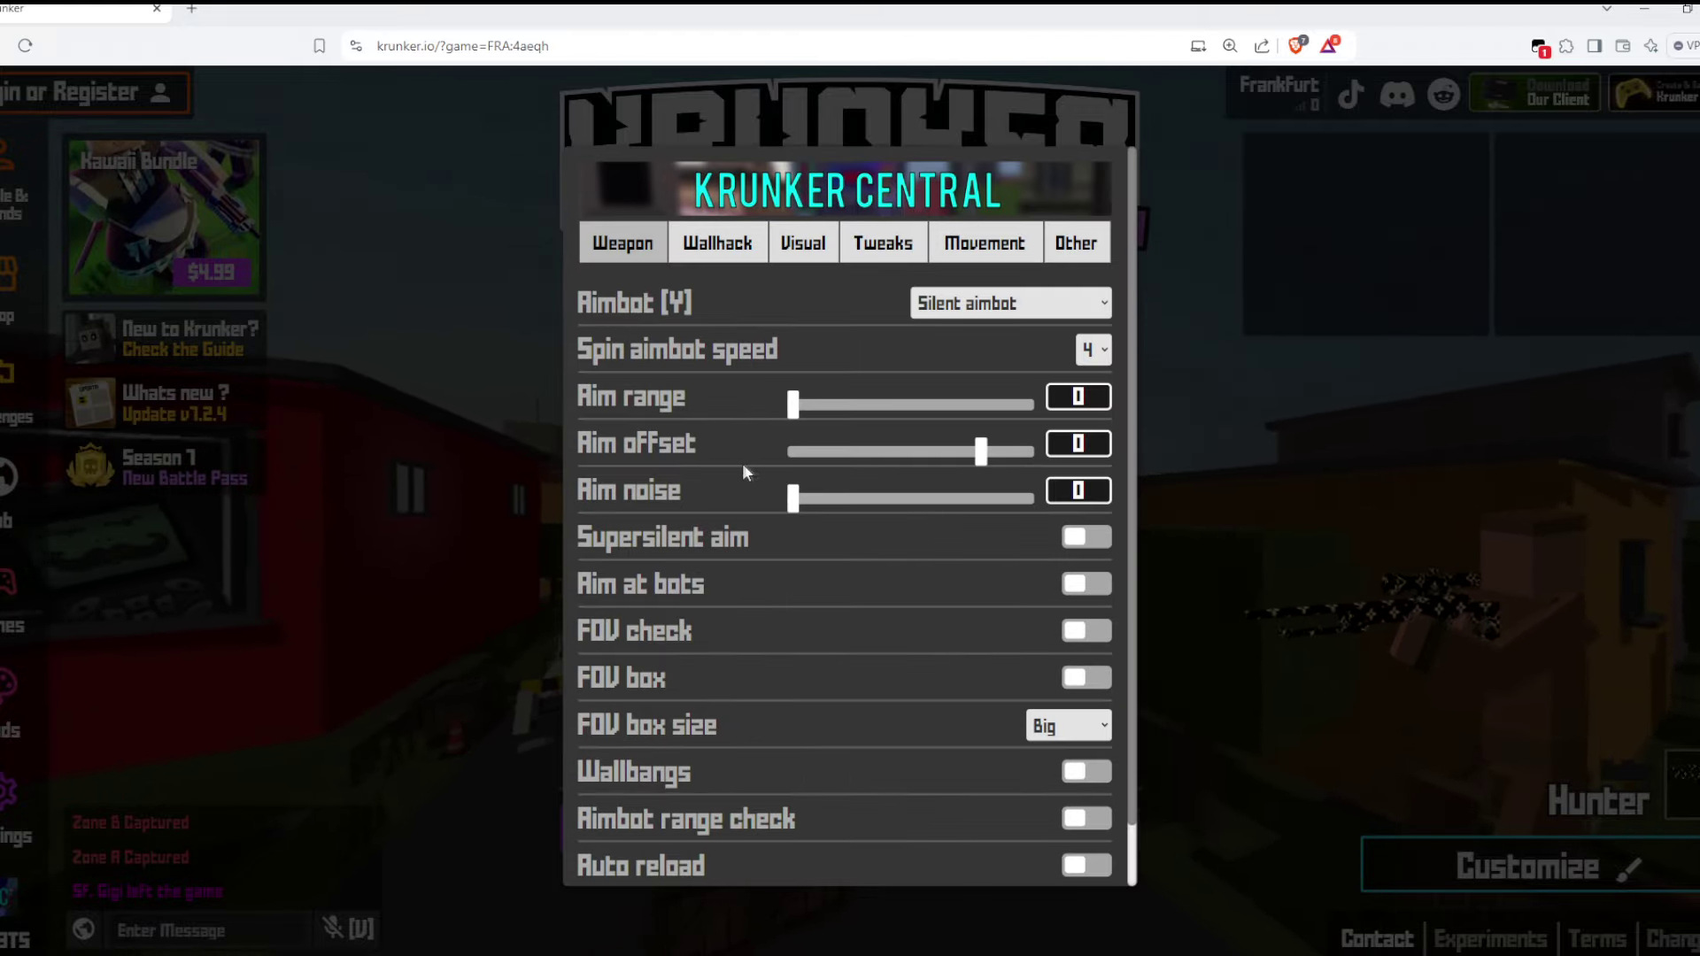
# Scroll through the aimbot options, hide the cheat menu with Insert, and join the match
pyautogui.scroll(-1, 739, 472)
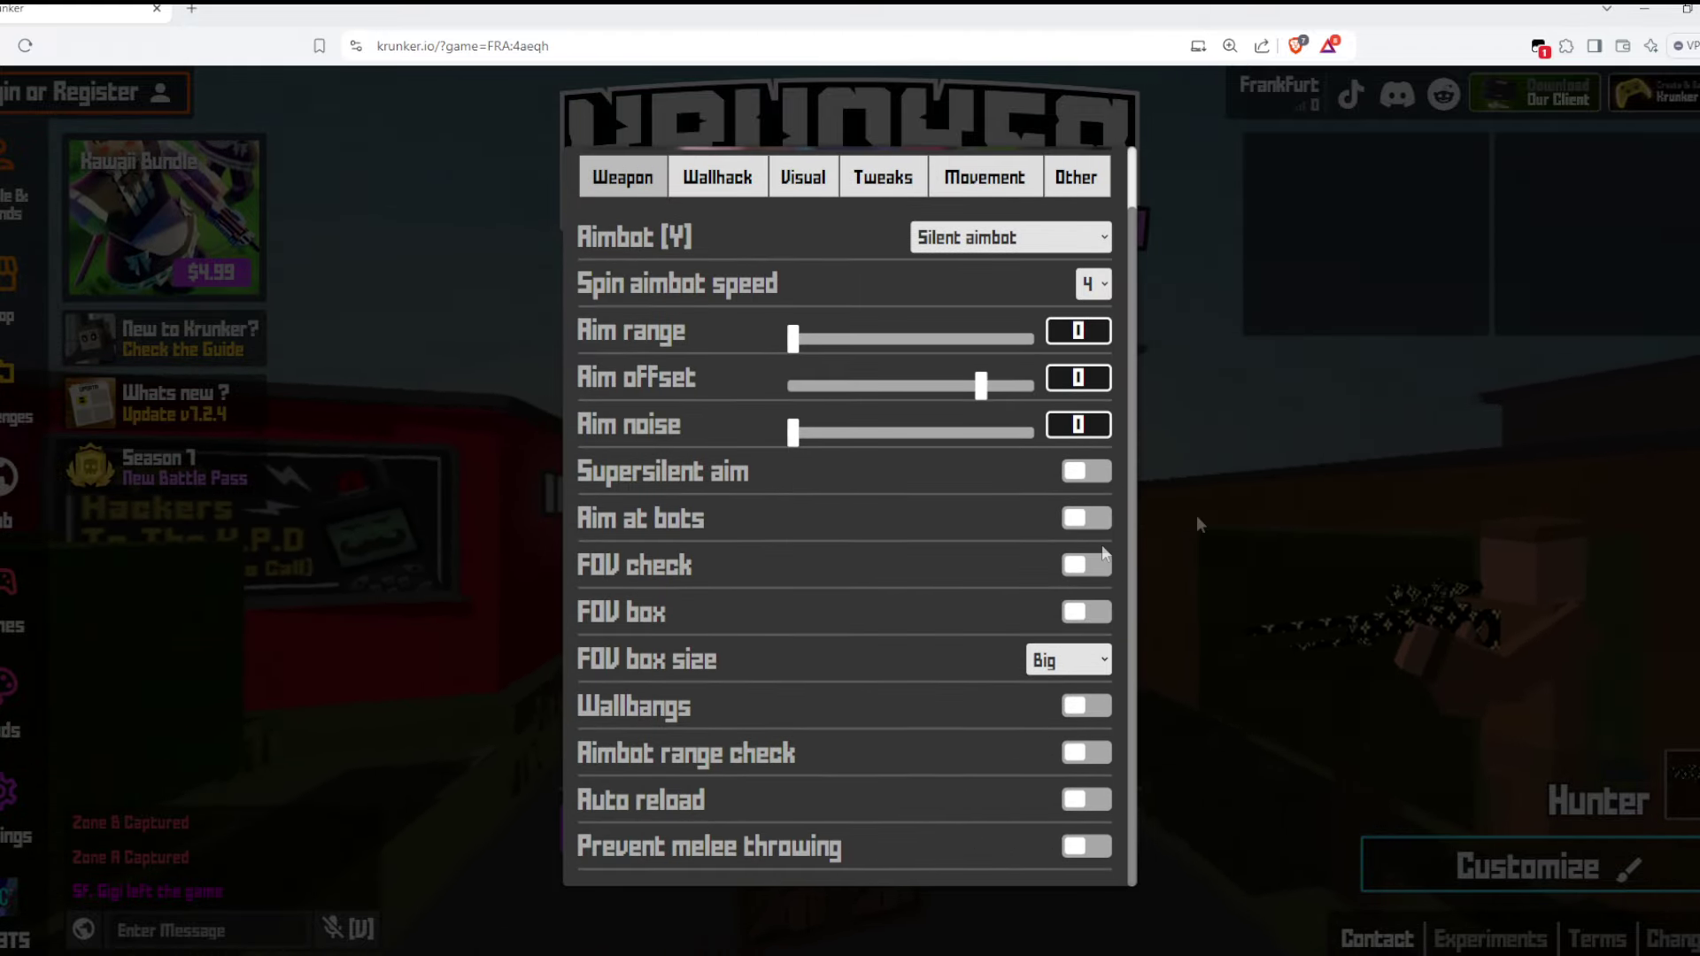
pyautogui.press('Insert')
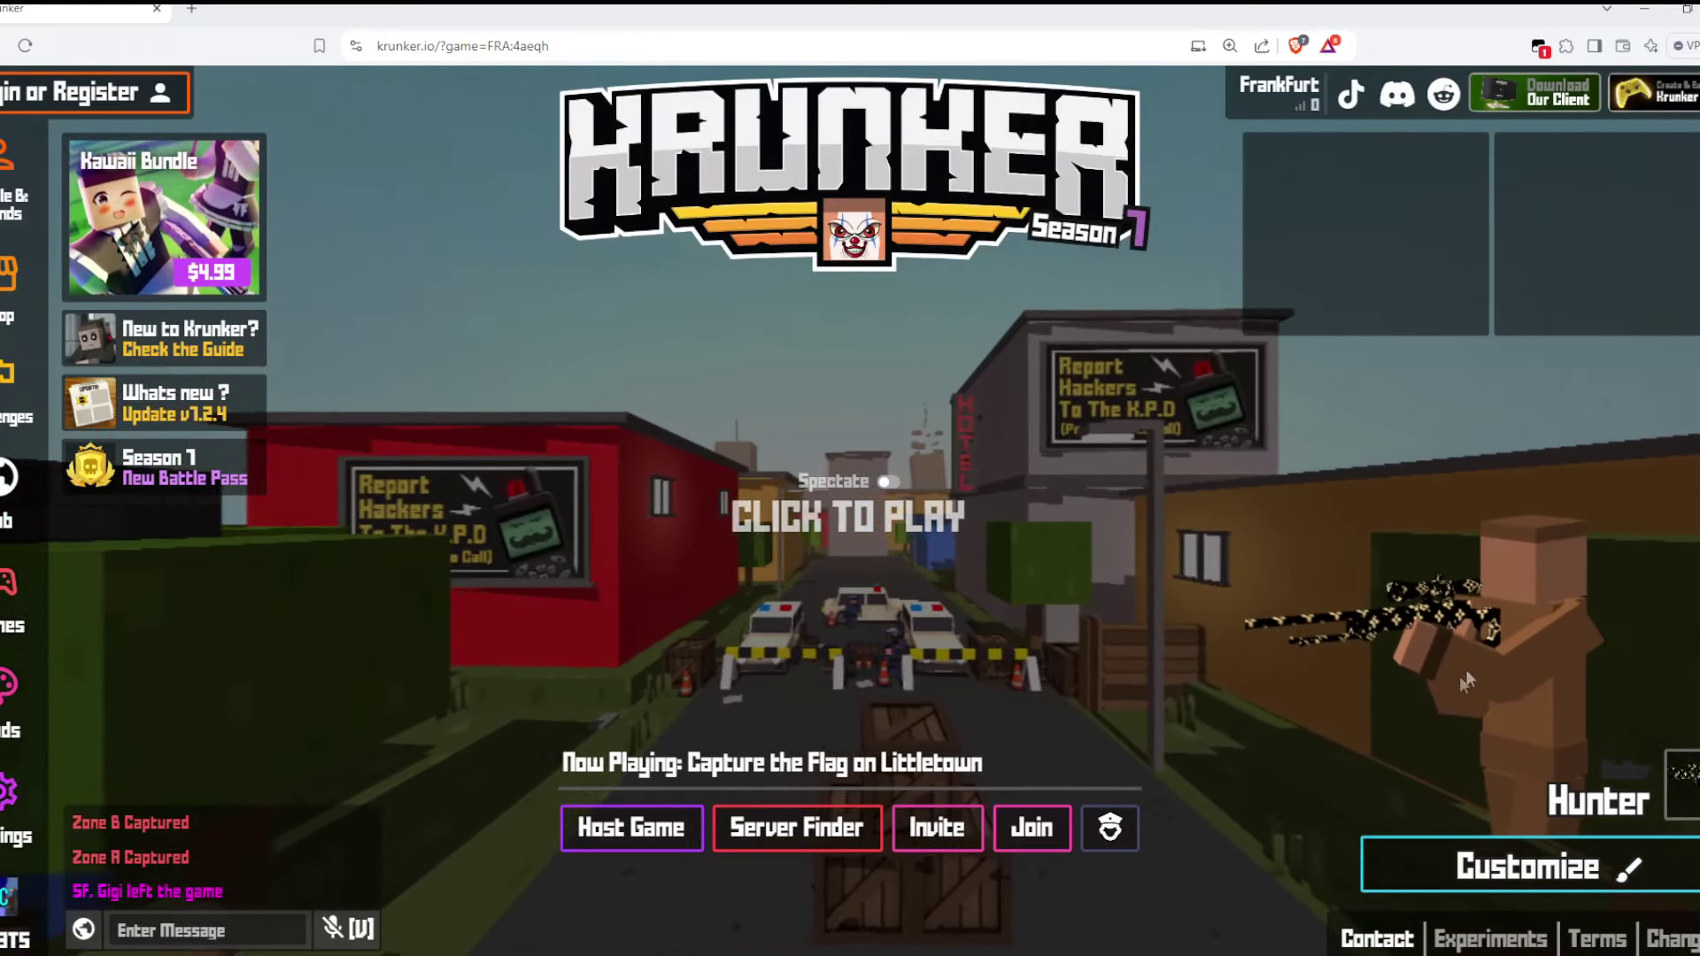
pyautogui.click(1465, 682)
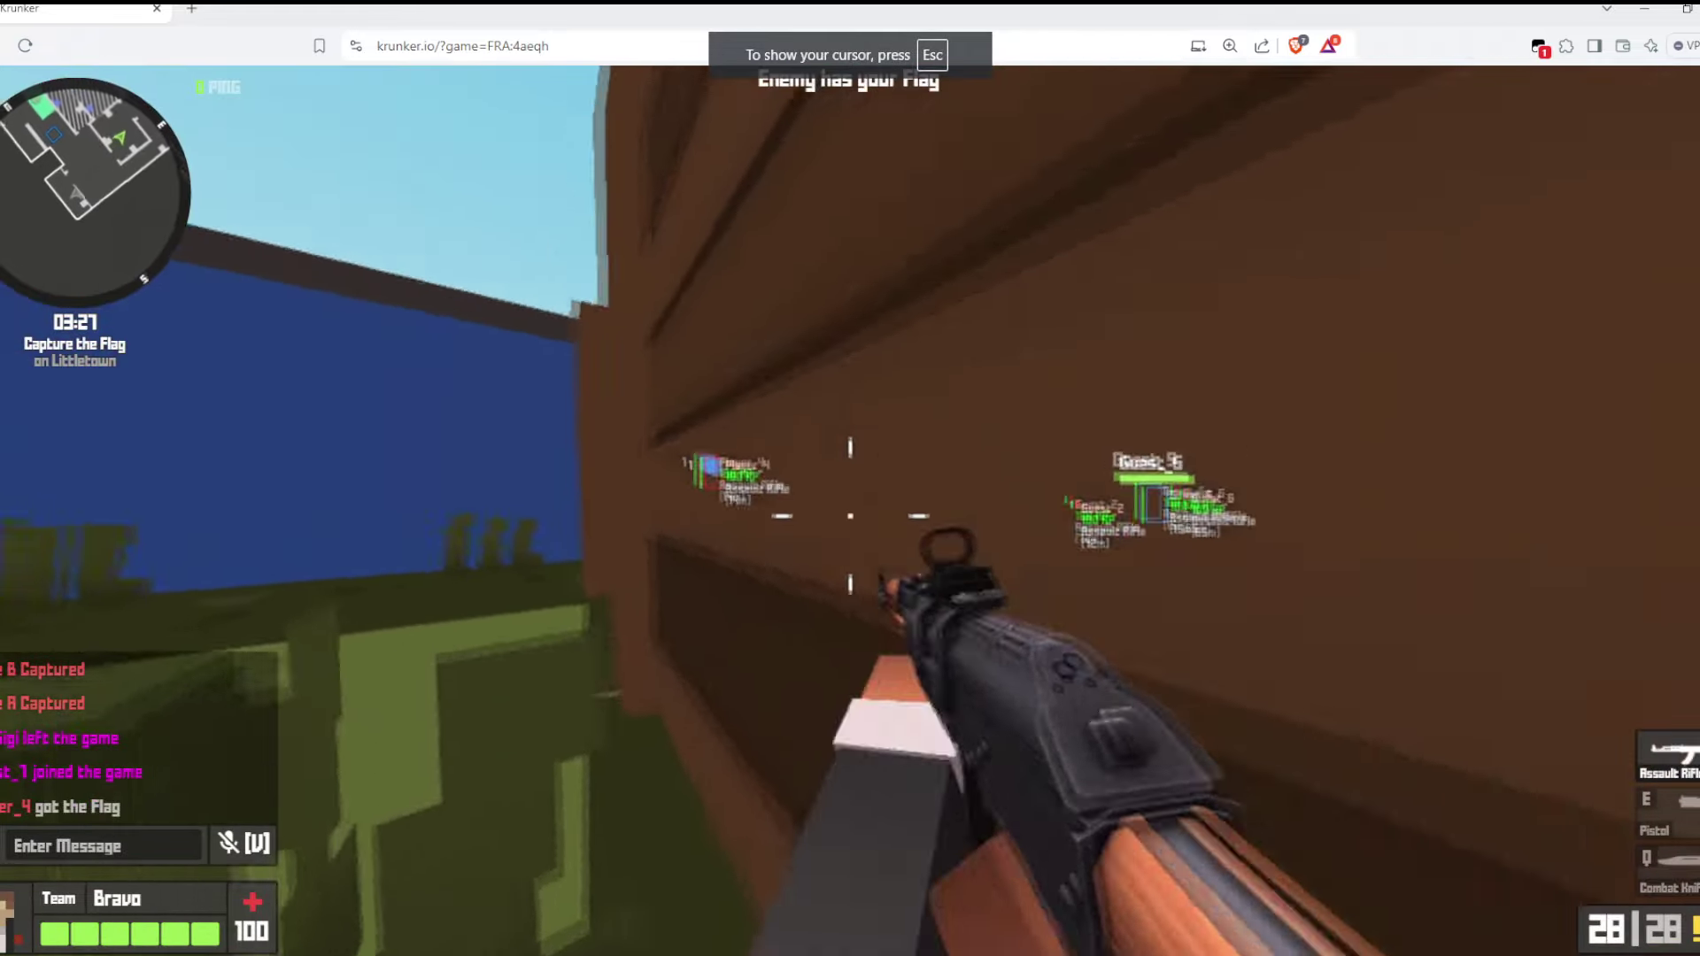
# Aim at and shoot ESP-marked enemies near the flag, swapping between rifle and Combat Knife
pyautogui.rightClick(850, 515)
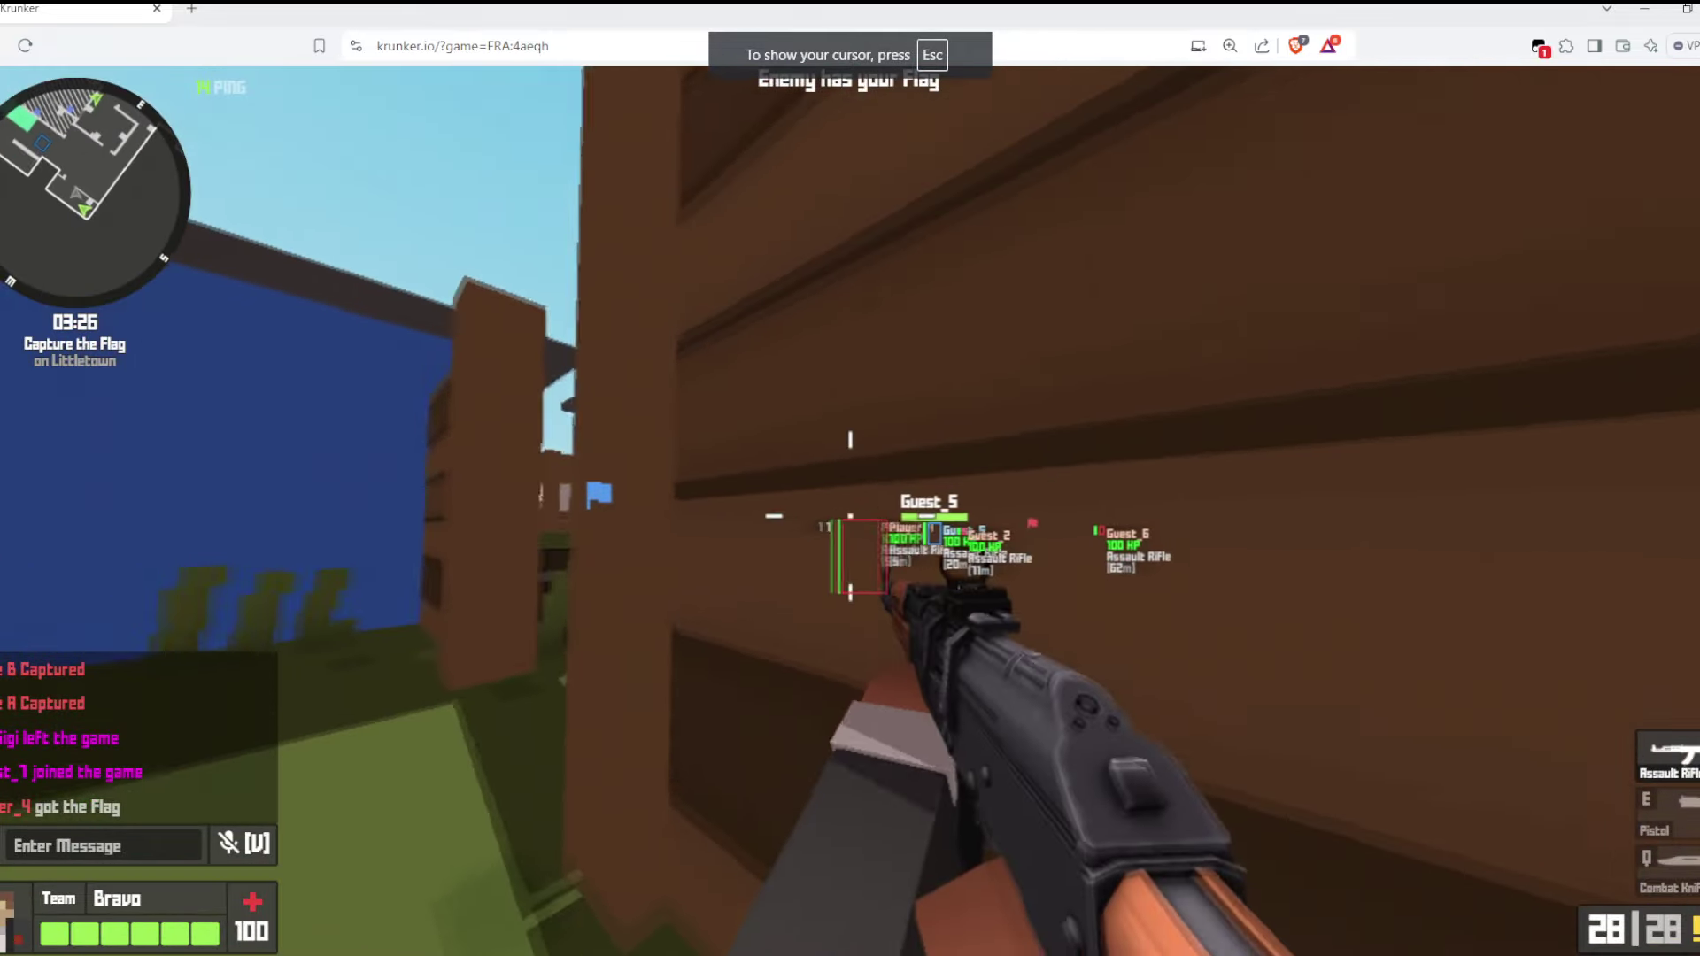
pyautogui.rightClick(851, 515)
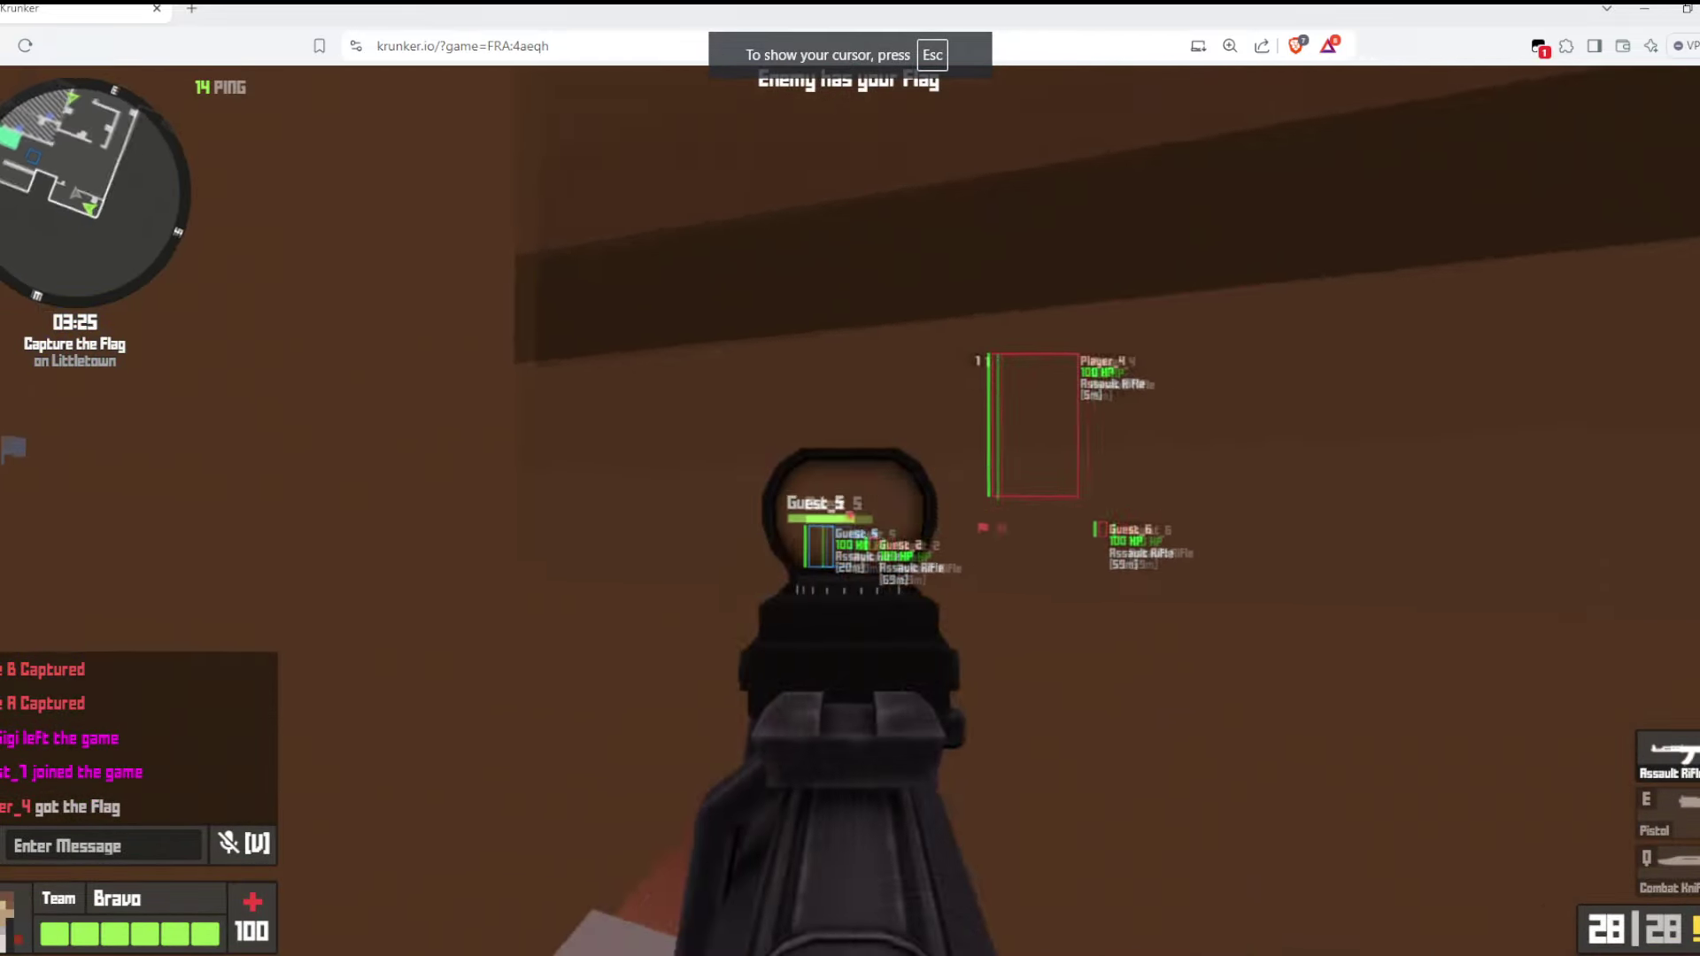
pyautogui.rightClick(851, 479)
pyautogui.click(850, 478)
pyautogui.press('q')
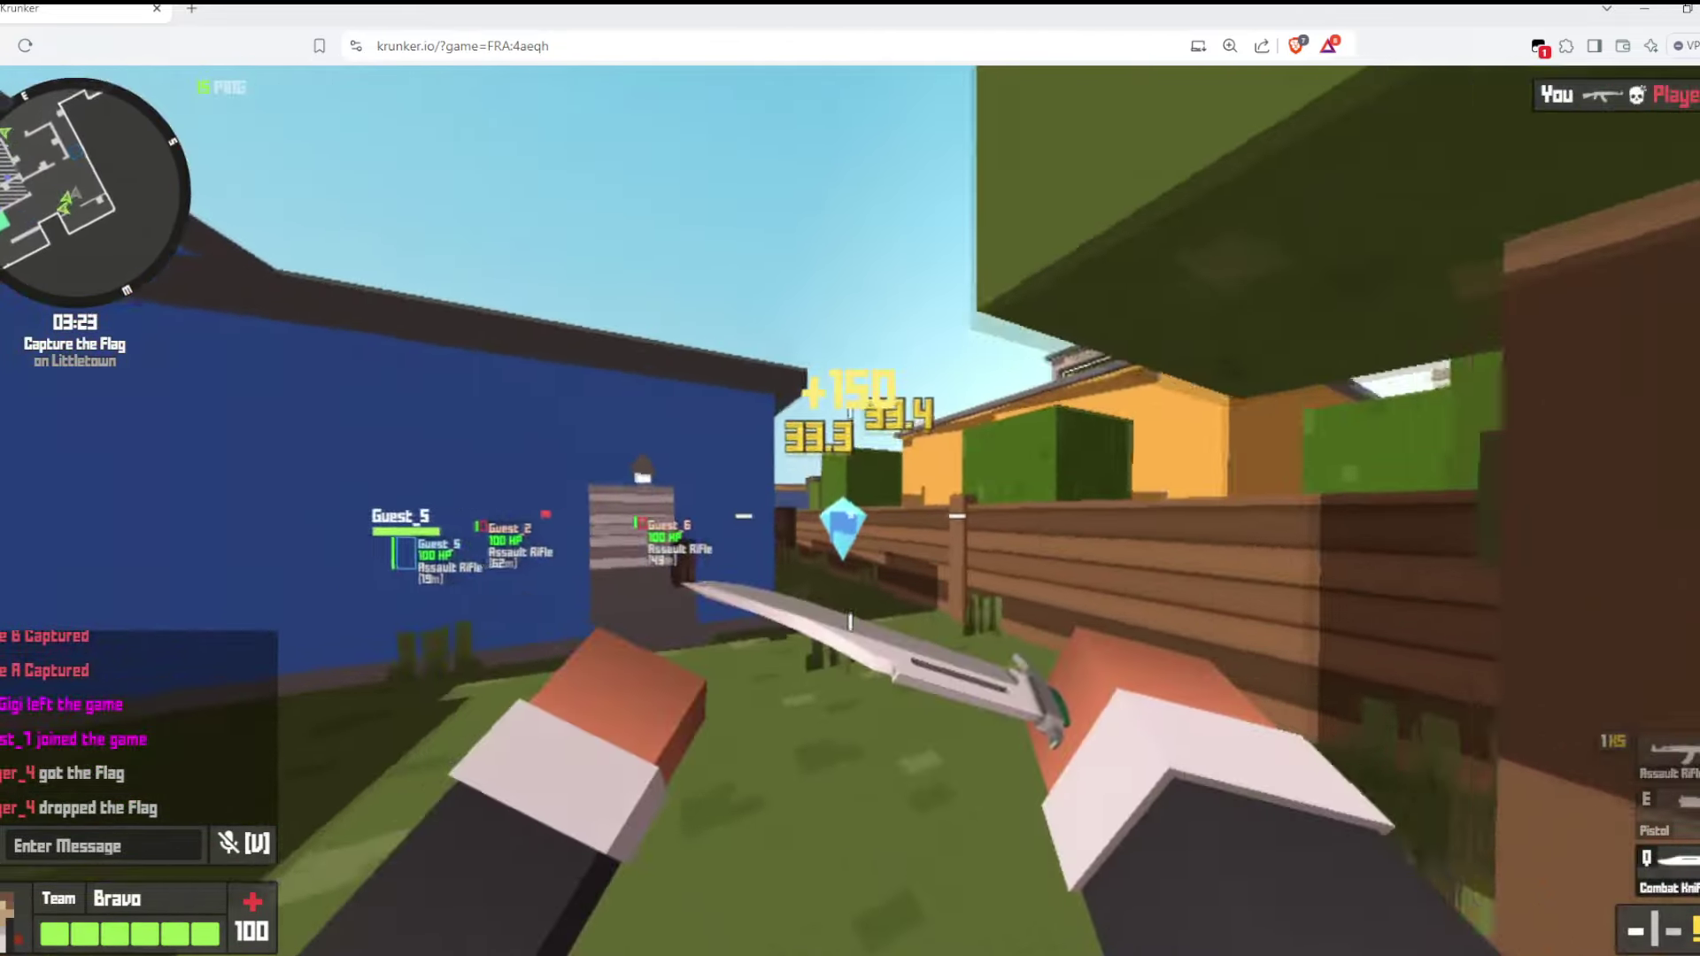
pyautogui.press('q')
pyautogui.rightClick(850, 478)
pyautogui.click(851, 479)
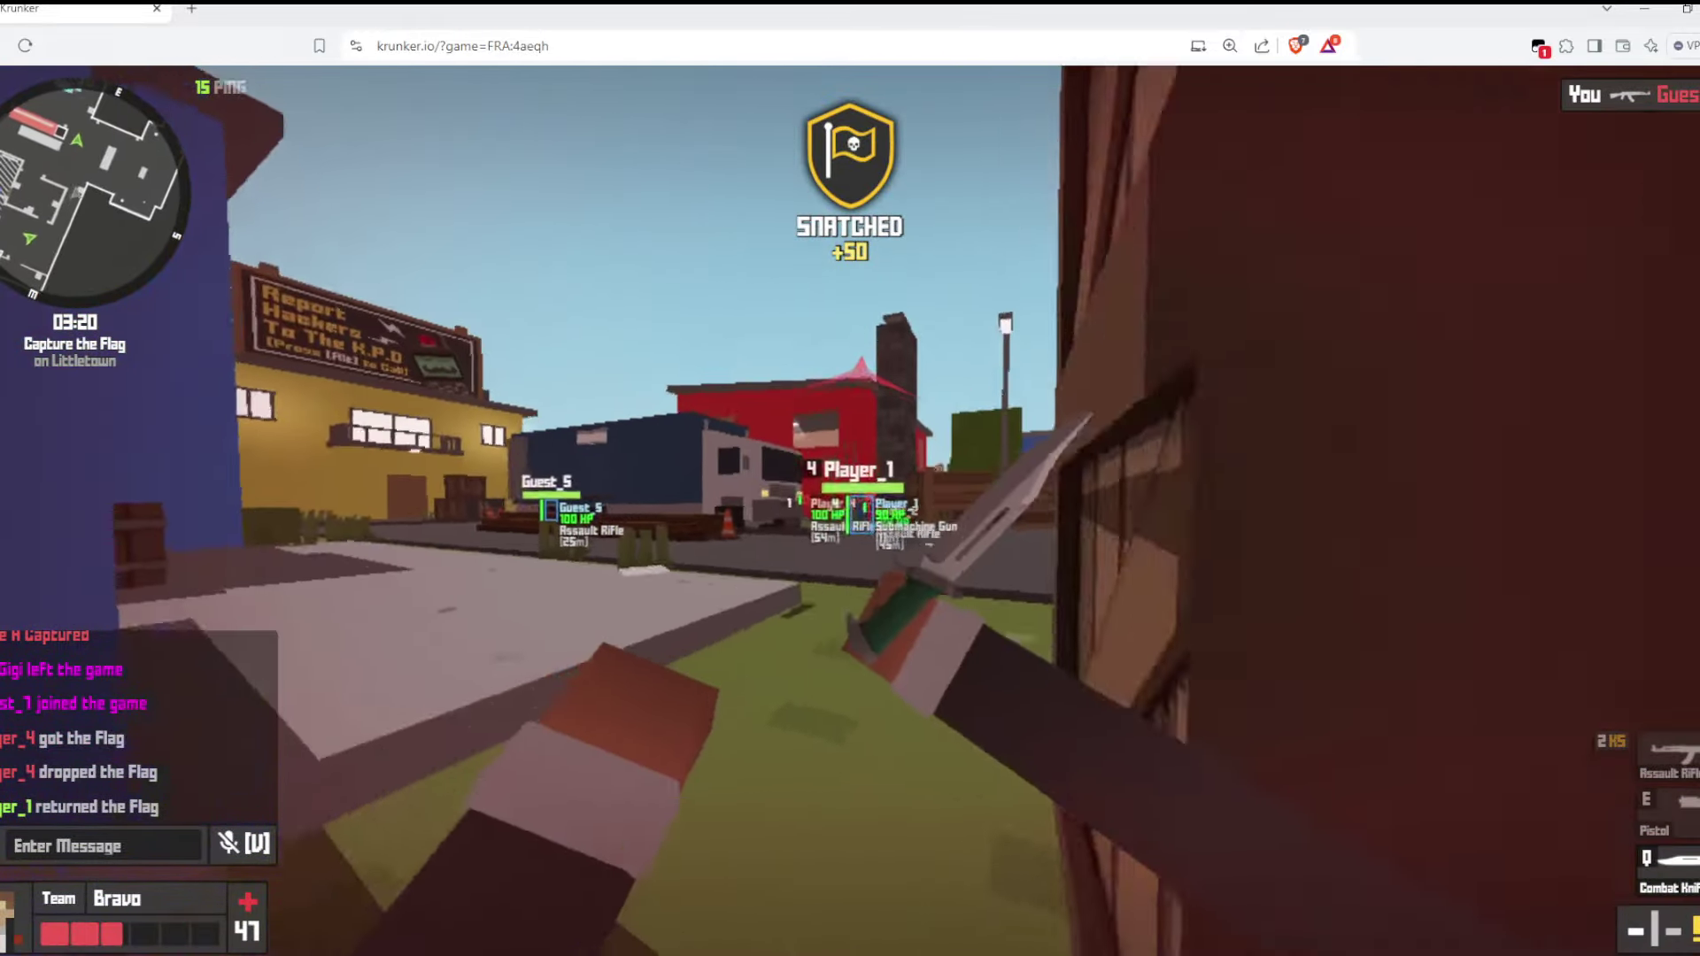
# Fire at enemies down the street, switch to the Combat Knife, and pause with Escape
pyautogui.click(851, 479)
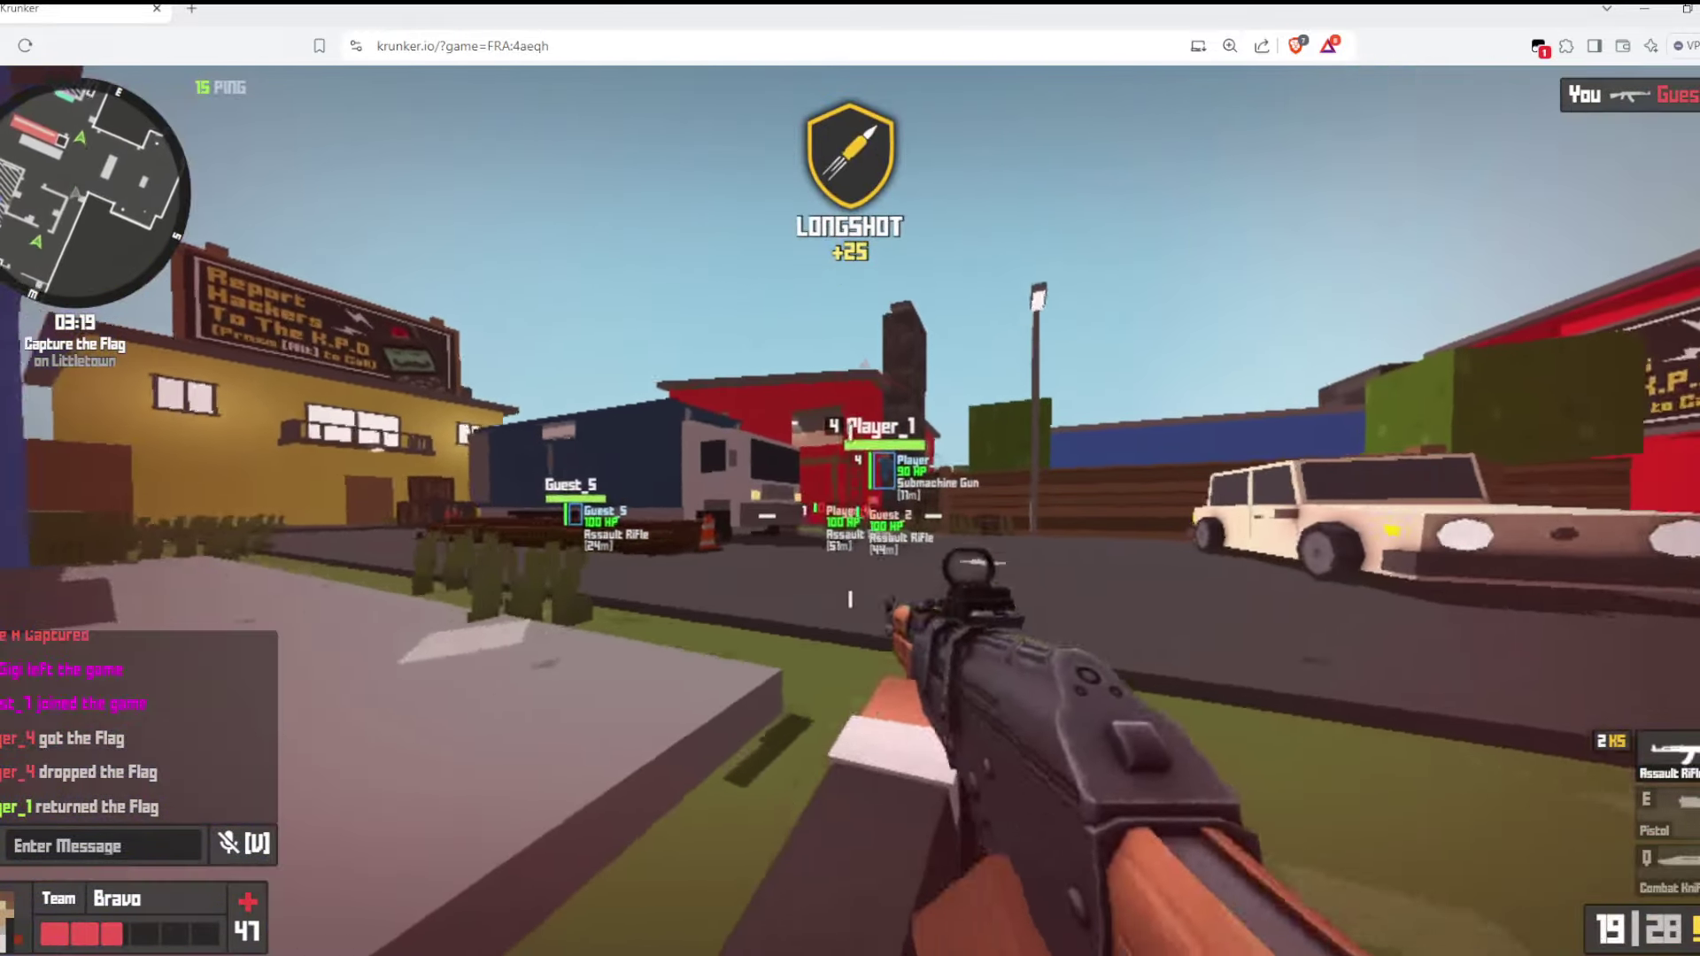
pyautogui.press('q')
pyautogui.press('q')
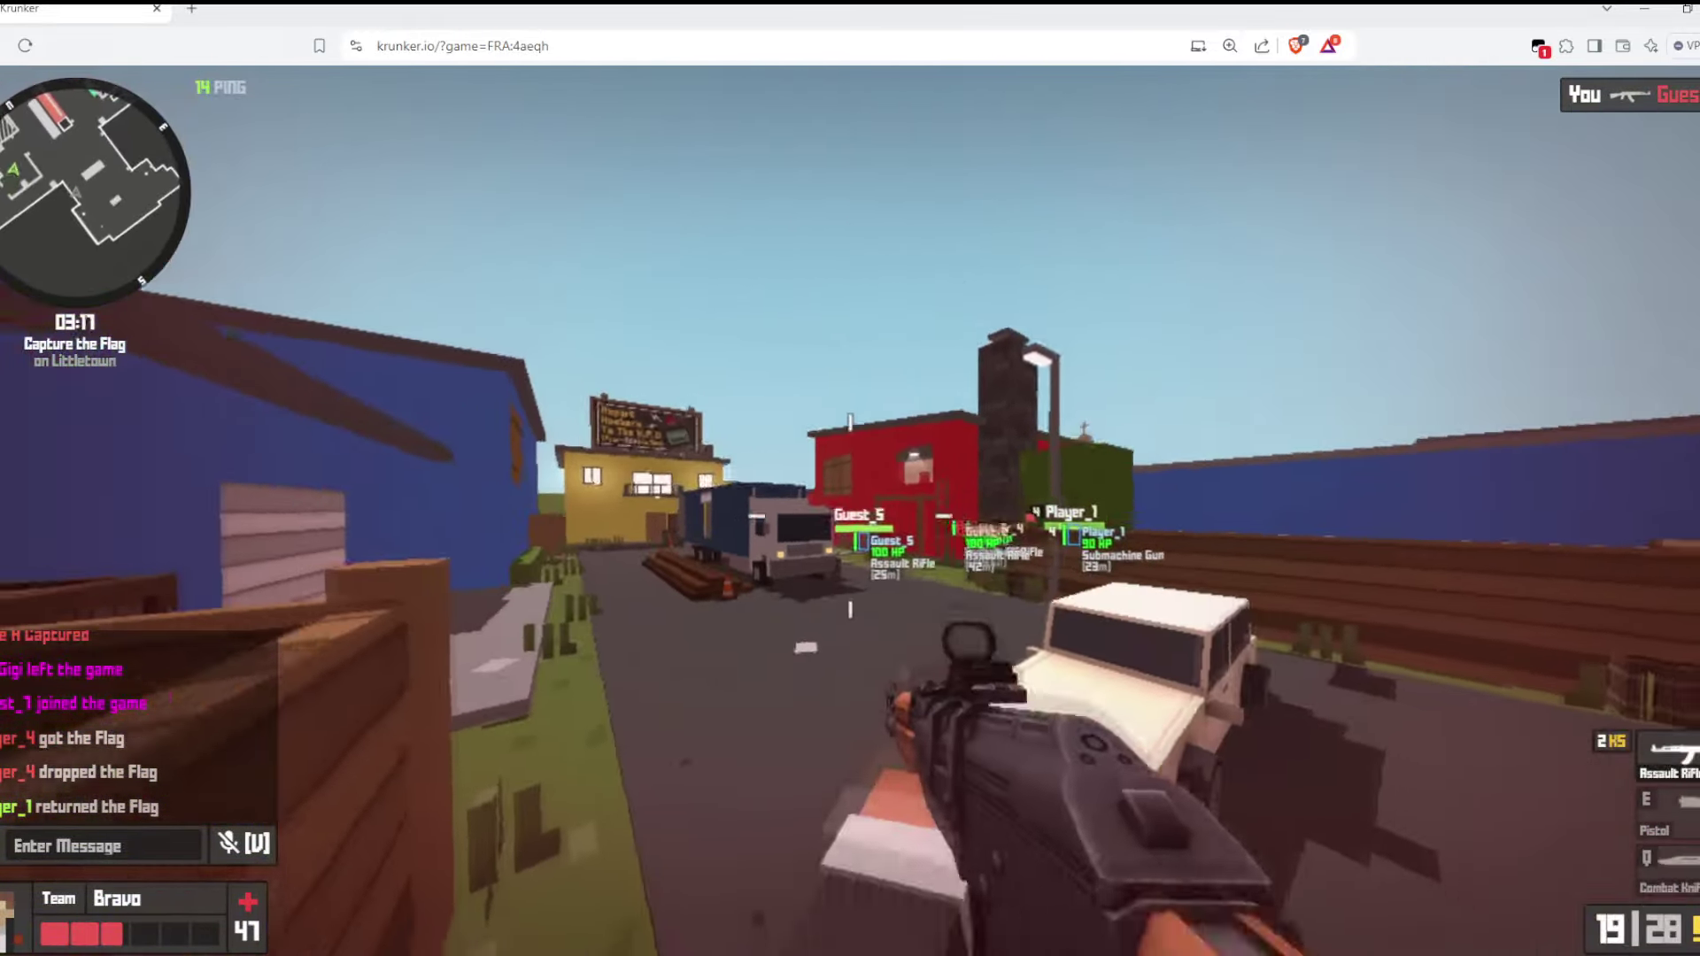
pyautogui.click(850, 479)
pyautogui.click(850, 478)
pyautogui.click(850, 478)
pyautogui.click(850, 478)
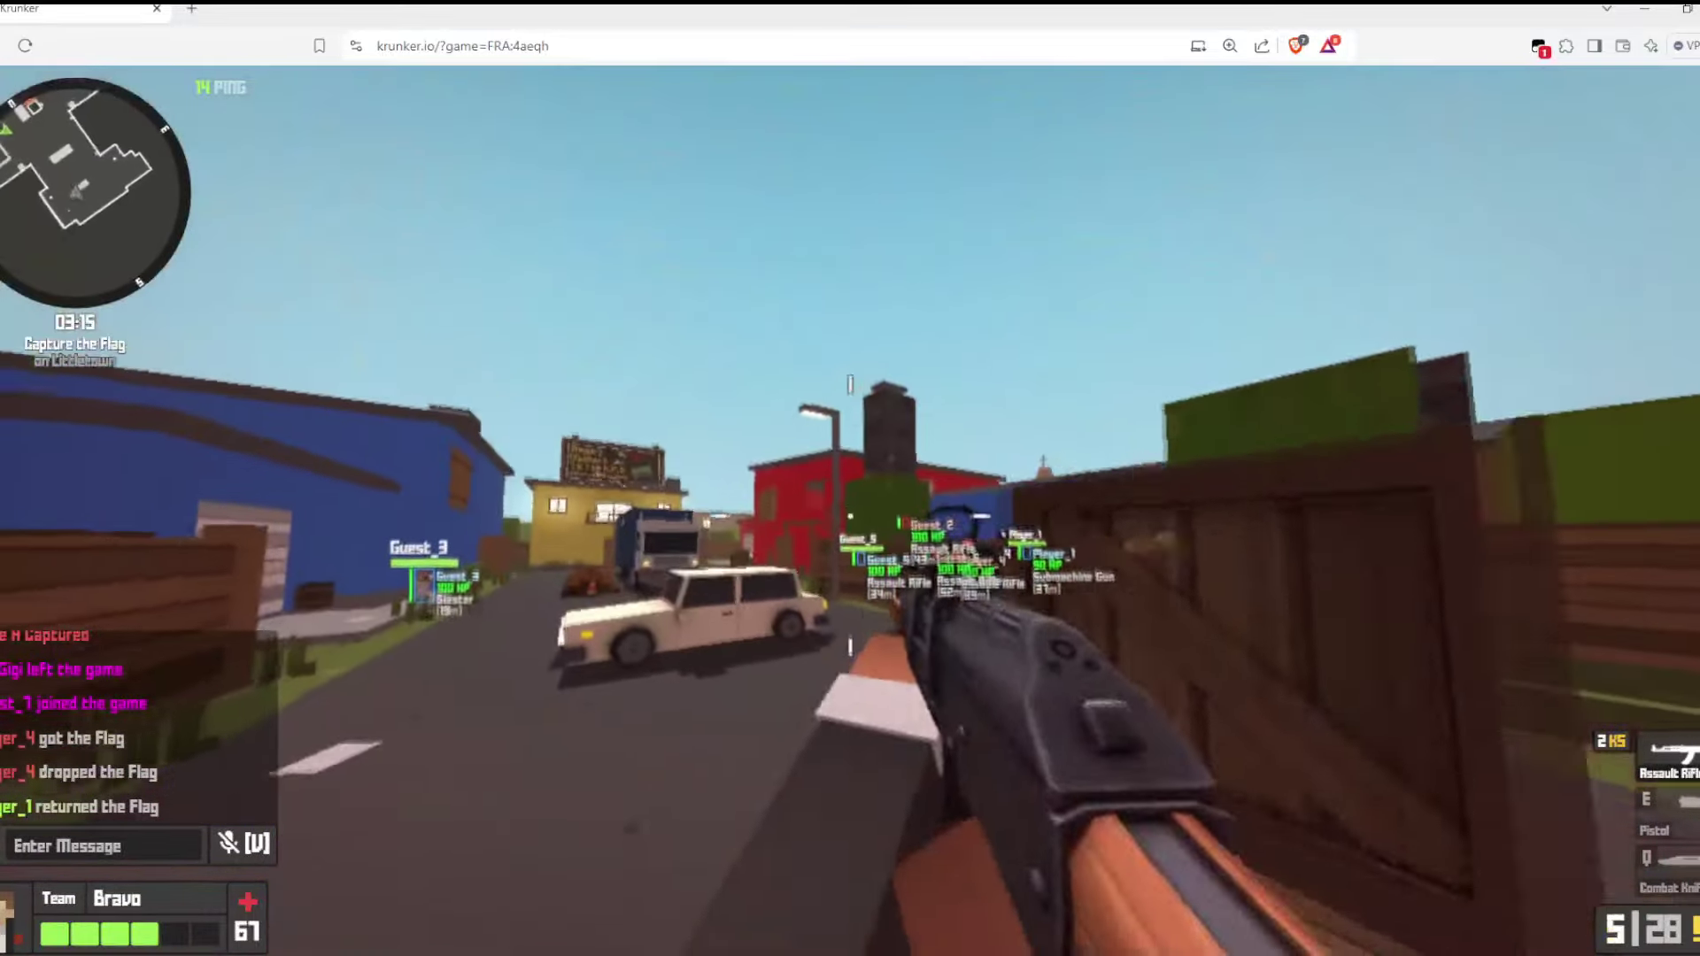
pyautogui.press('q')
pyautogui.press('Escape')
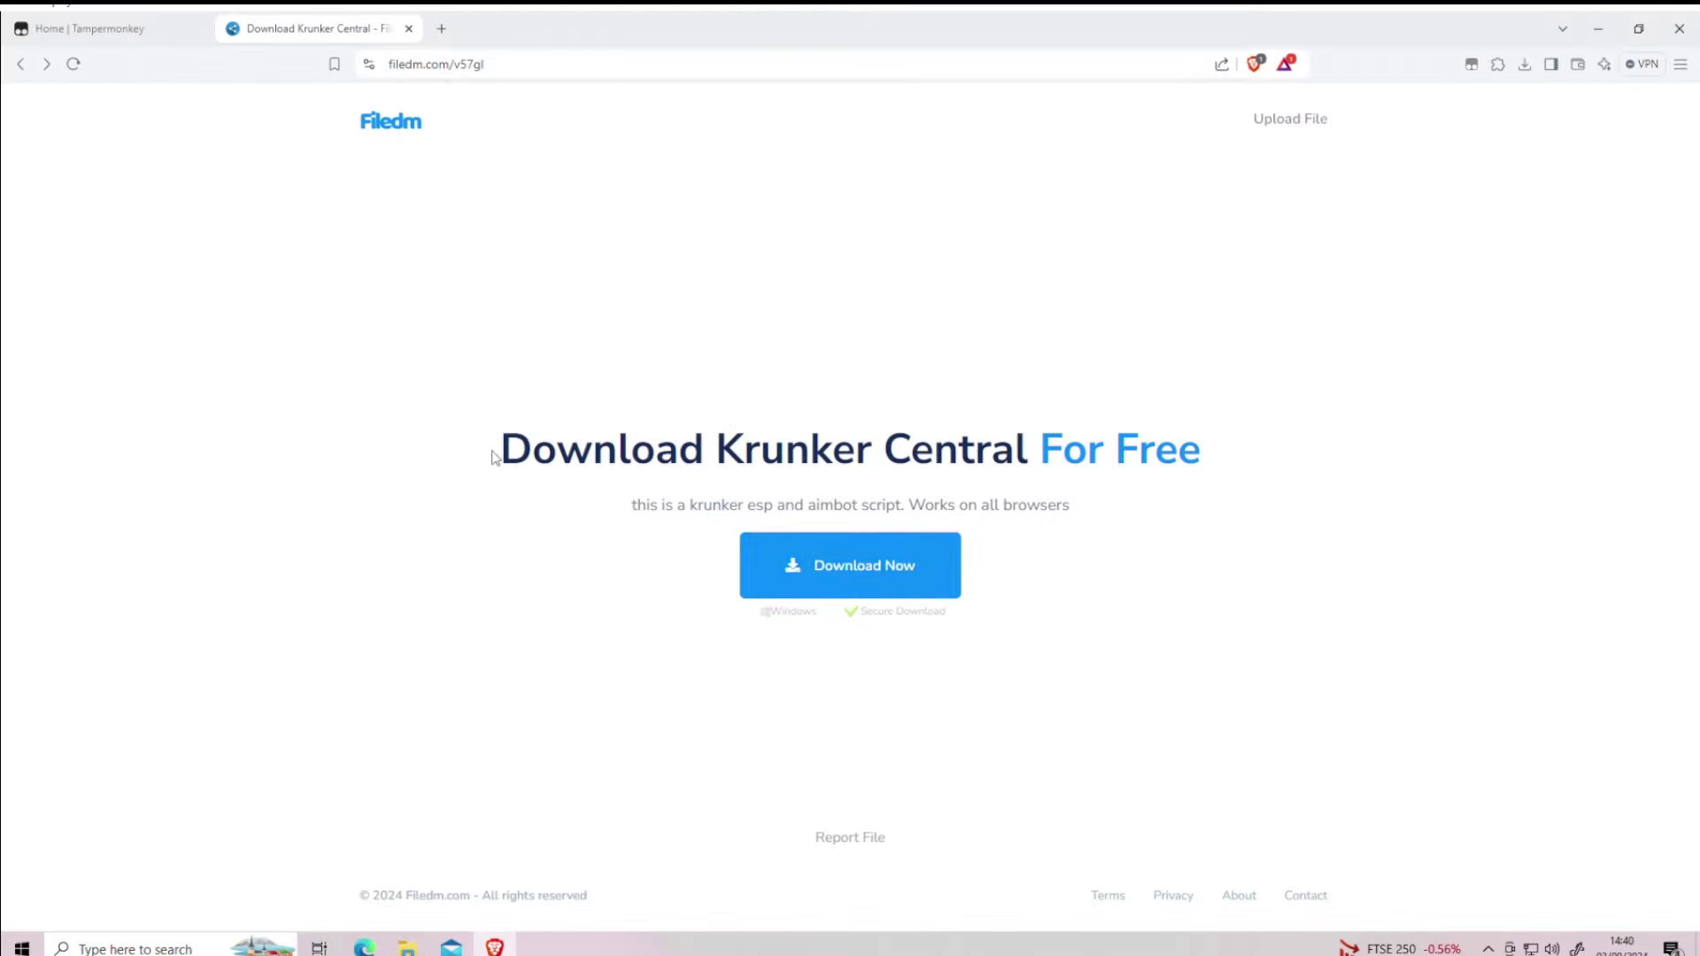
# Download the Krunker Central installer from the Filedm page and save it to the Desktop
pyautogui.moveTo(493, 457)
pyautogui.mouseDown()
pyautogui.moveTo(1070, 453)
pyautogui.moveTo(1403, 487)
pyautogui.mouseUp()
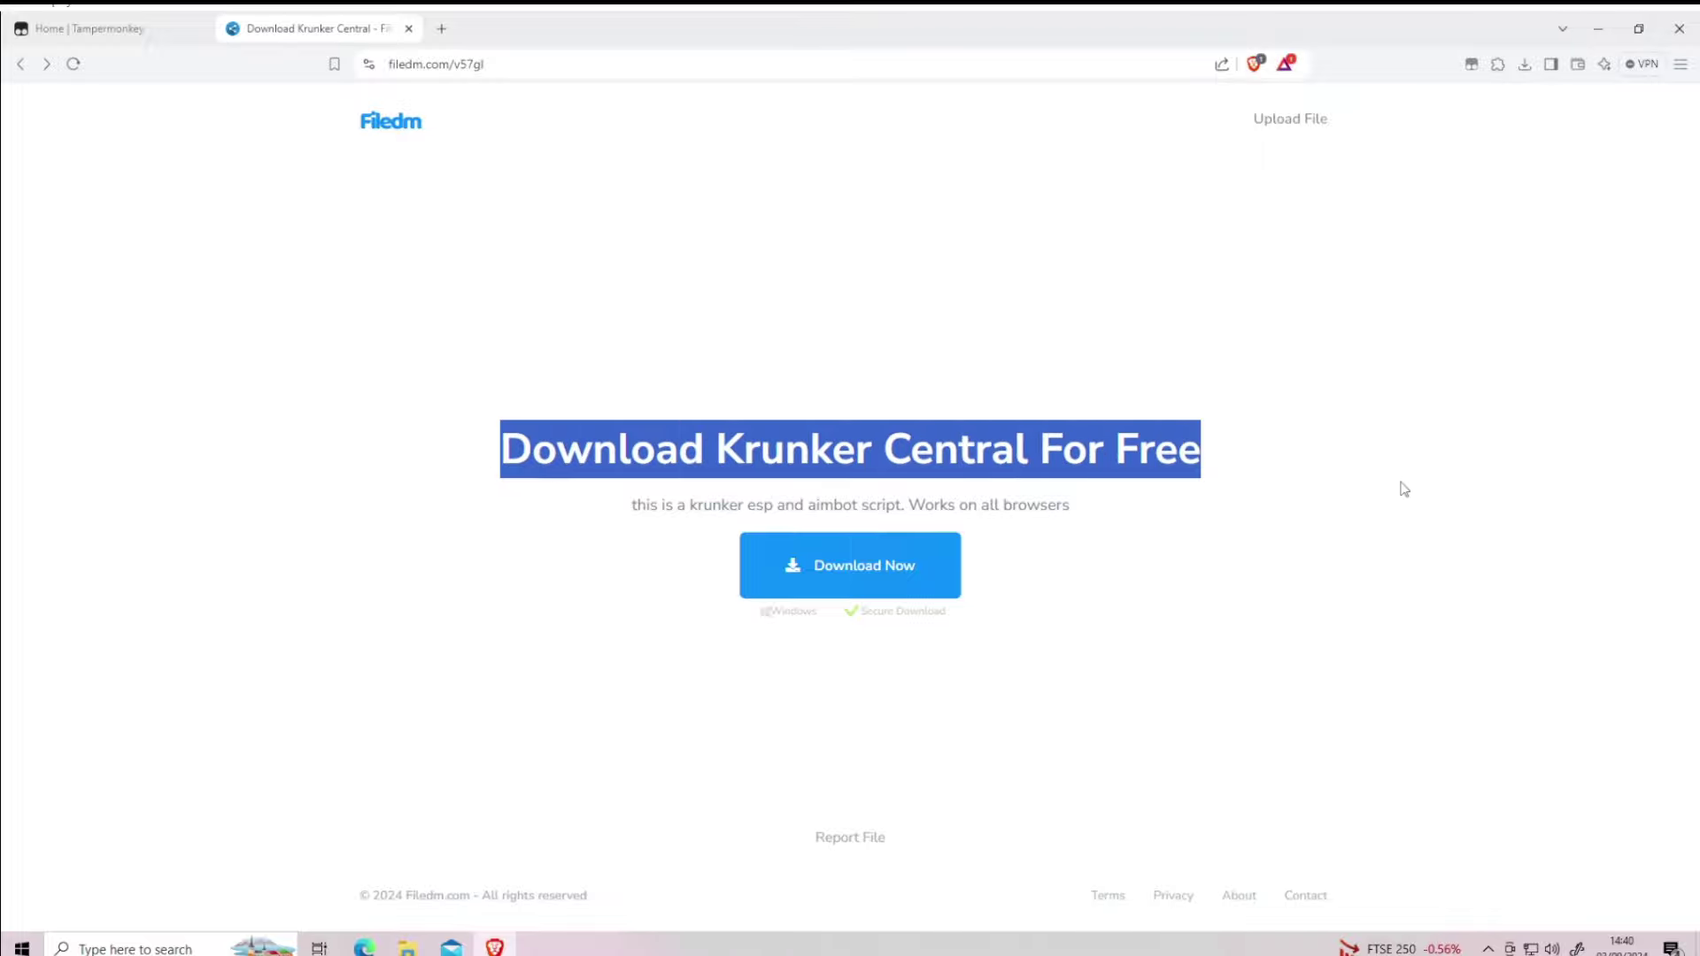
pyautogui.click(1403, 487)
pyautogui.click(847, 590)
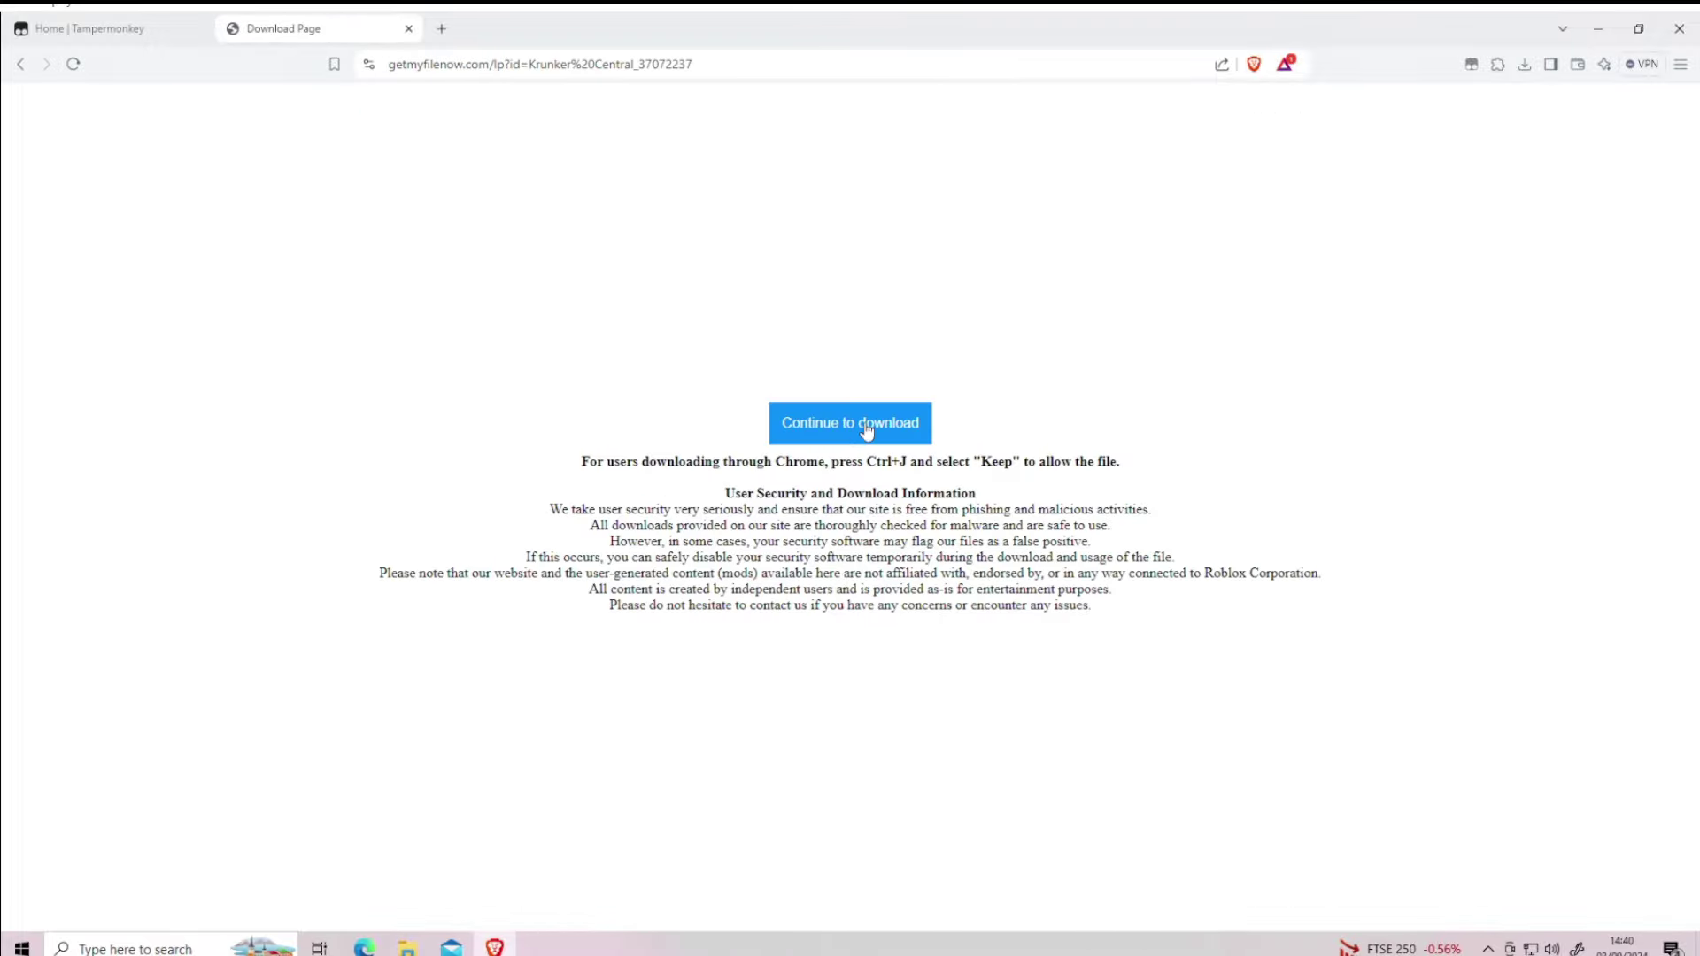
pyautogui.click(866, 430)
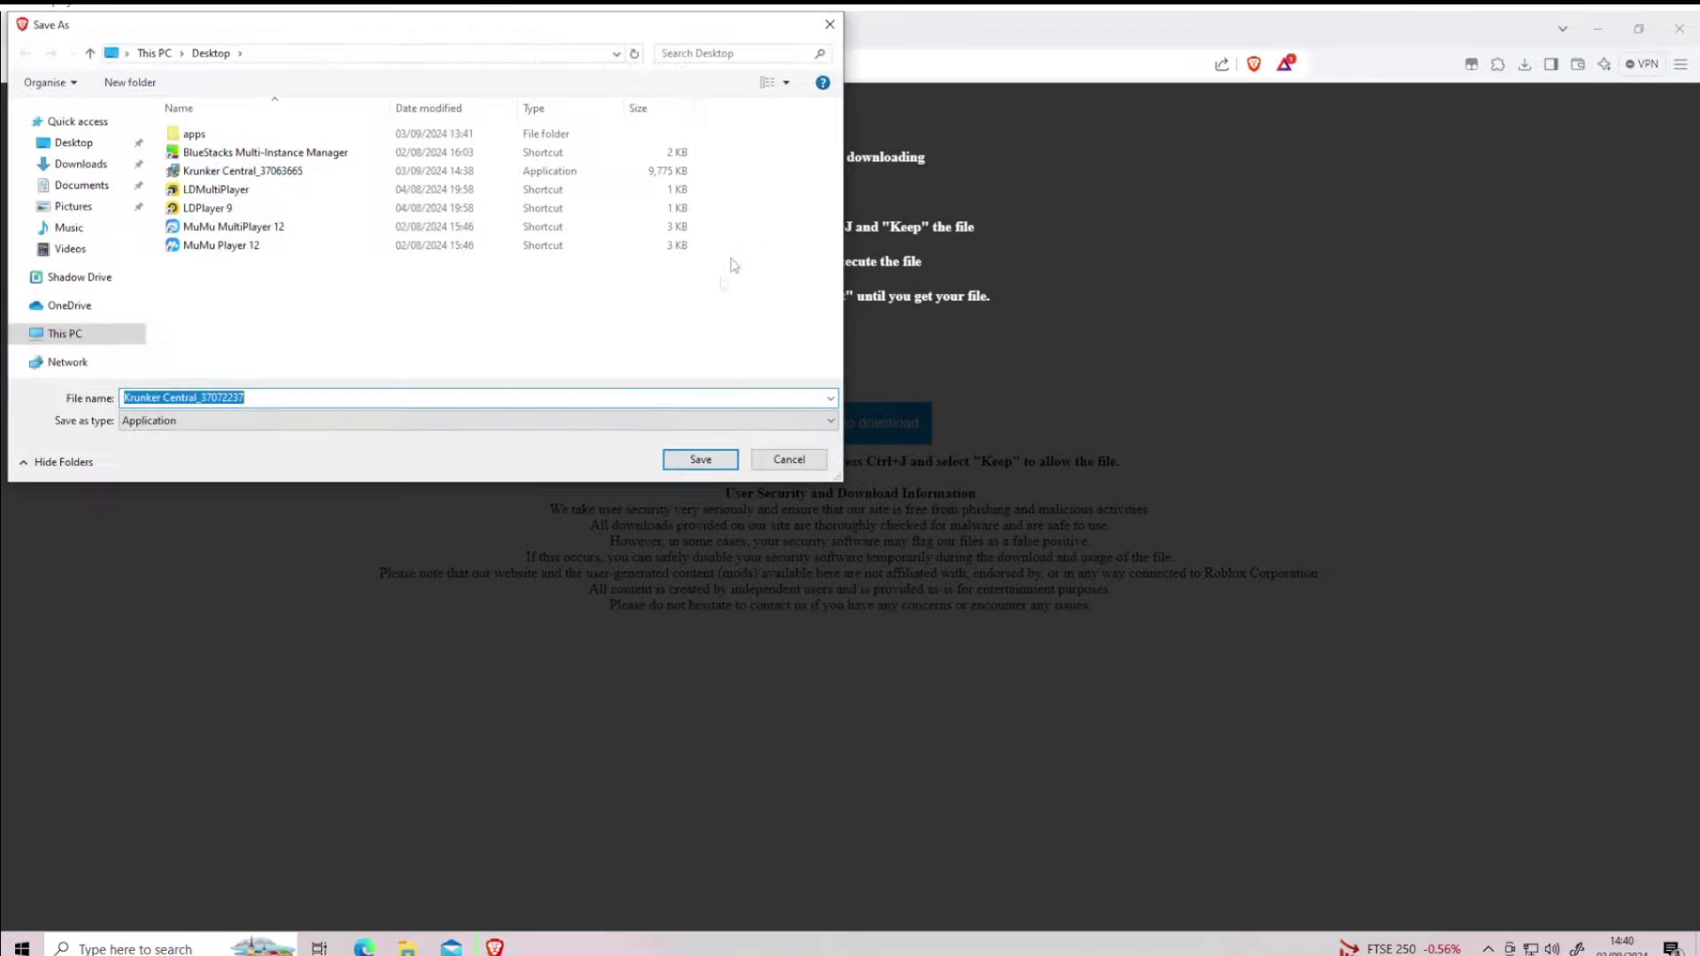
pyautogui.click(71, 143)
pyautogui.click(670, 463)
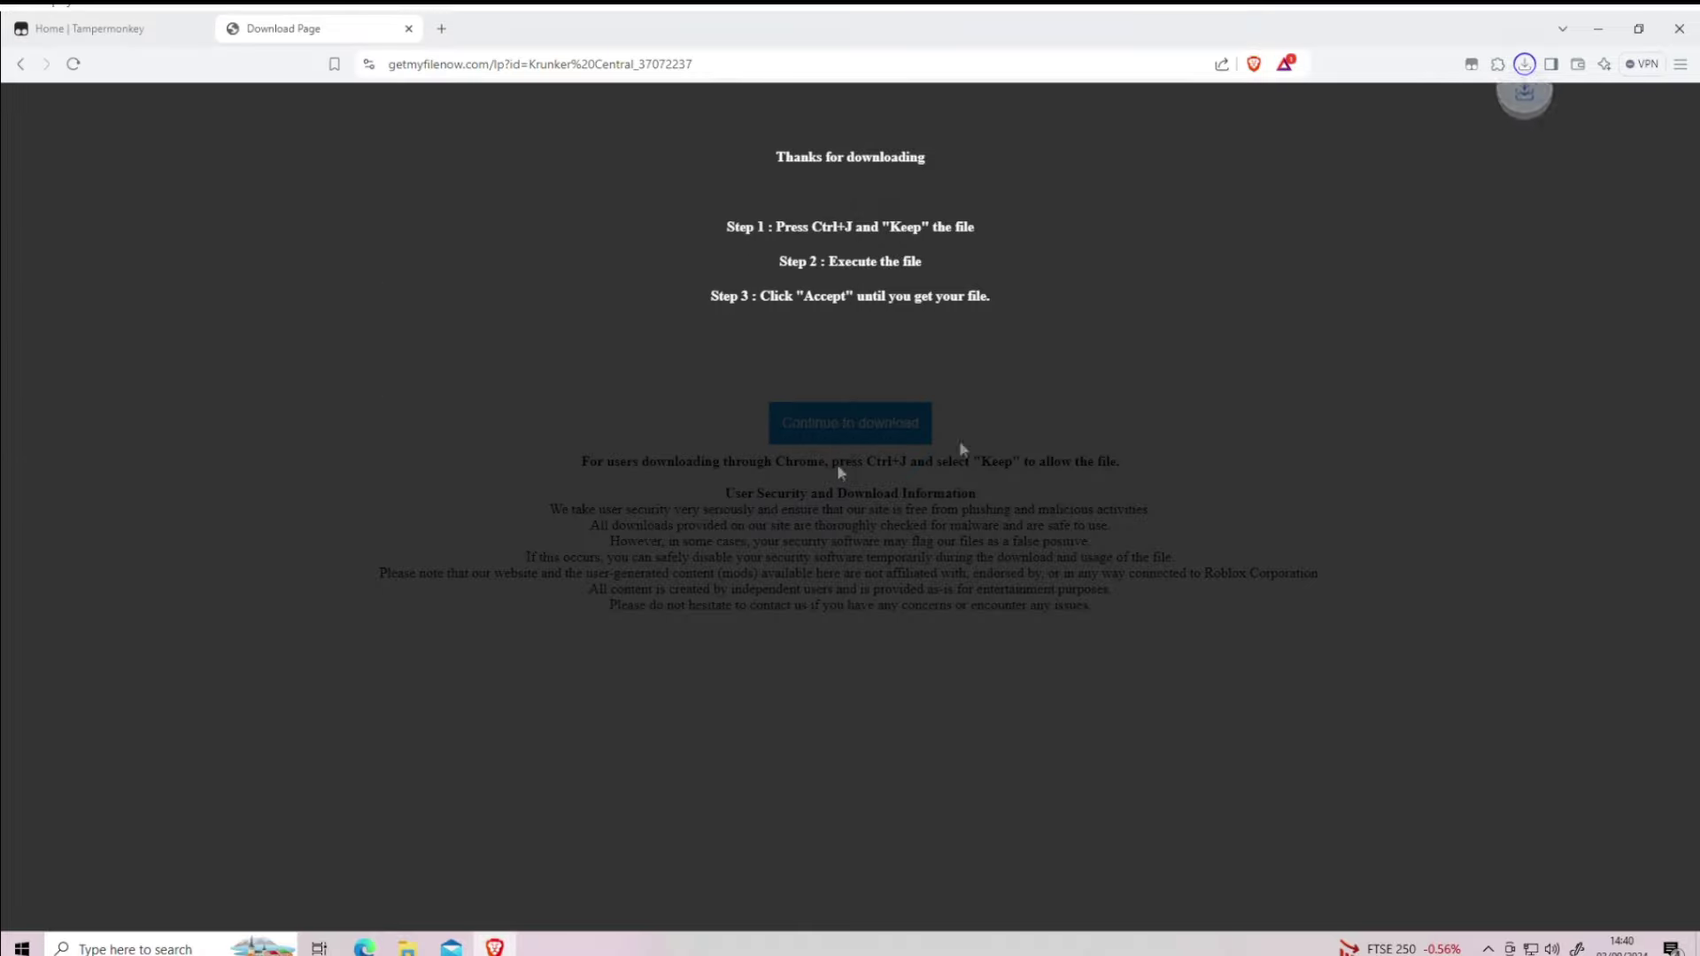
# In the full download history, keep the blocked dangerous file and remove the older entry
pyautogui.click(1524, 66)
pyautogui.click(1523, 66)
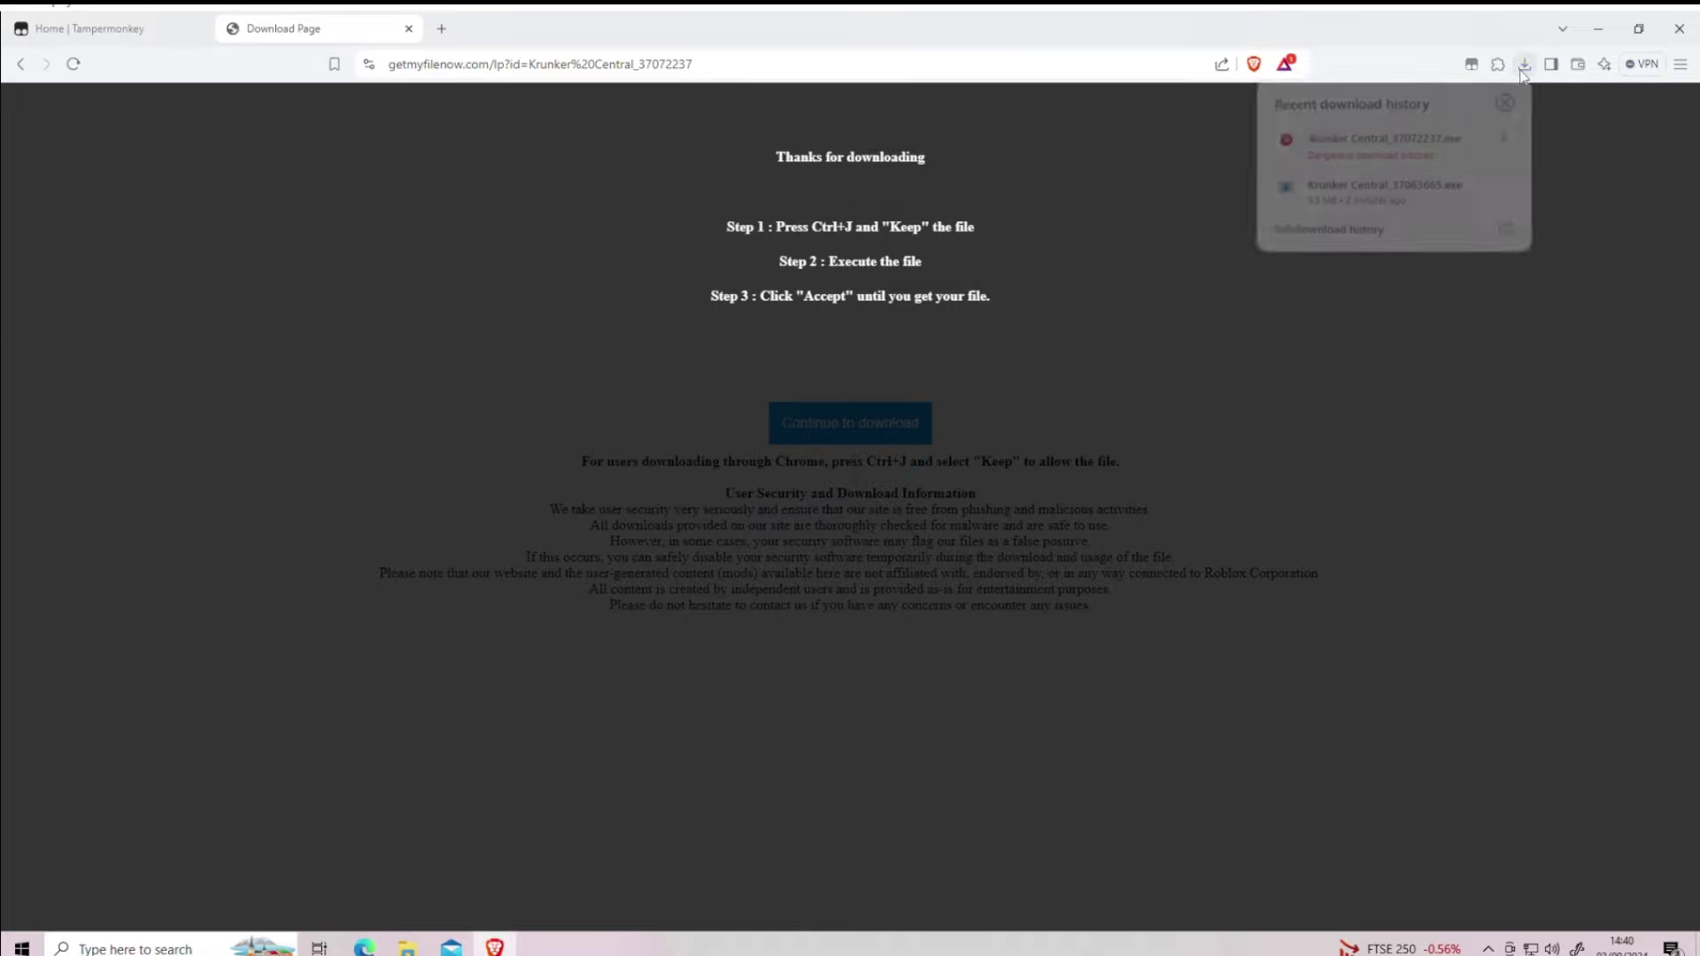
pyautogui.click(1381, 233)
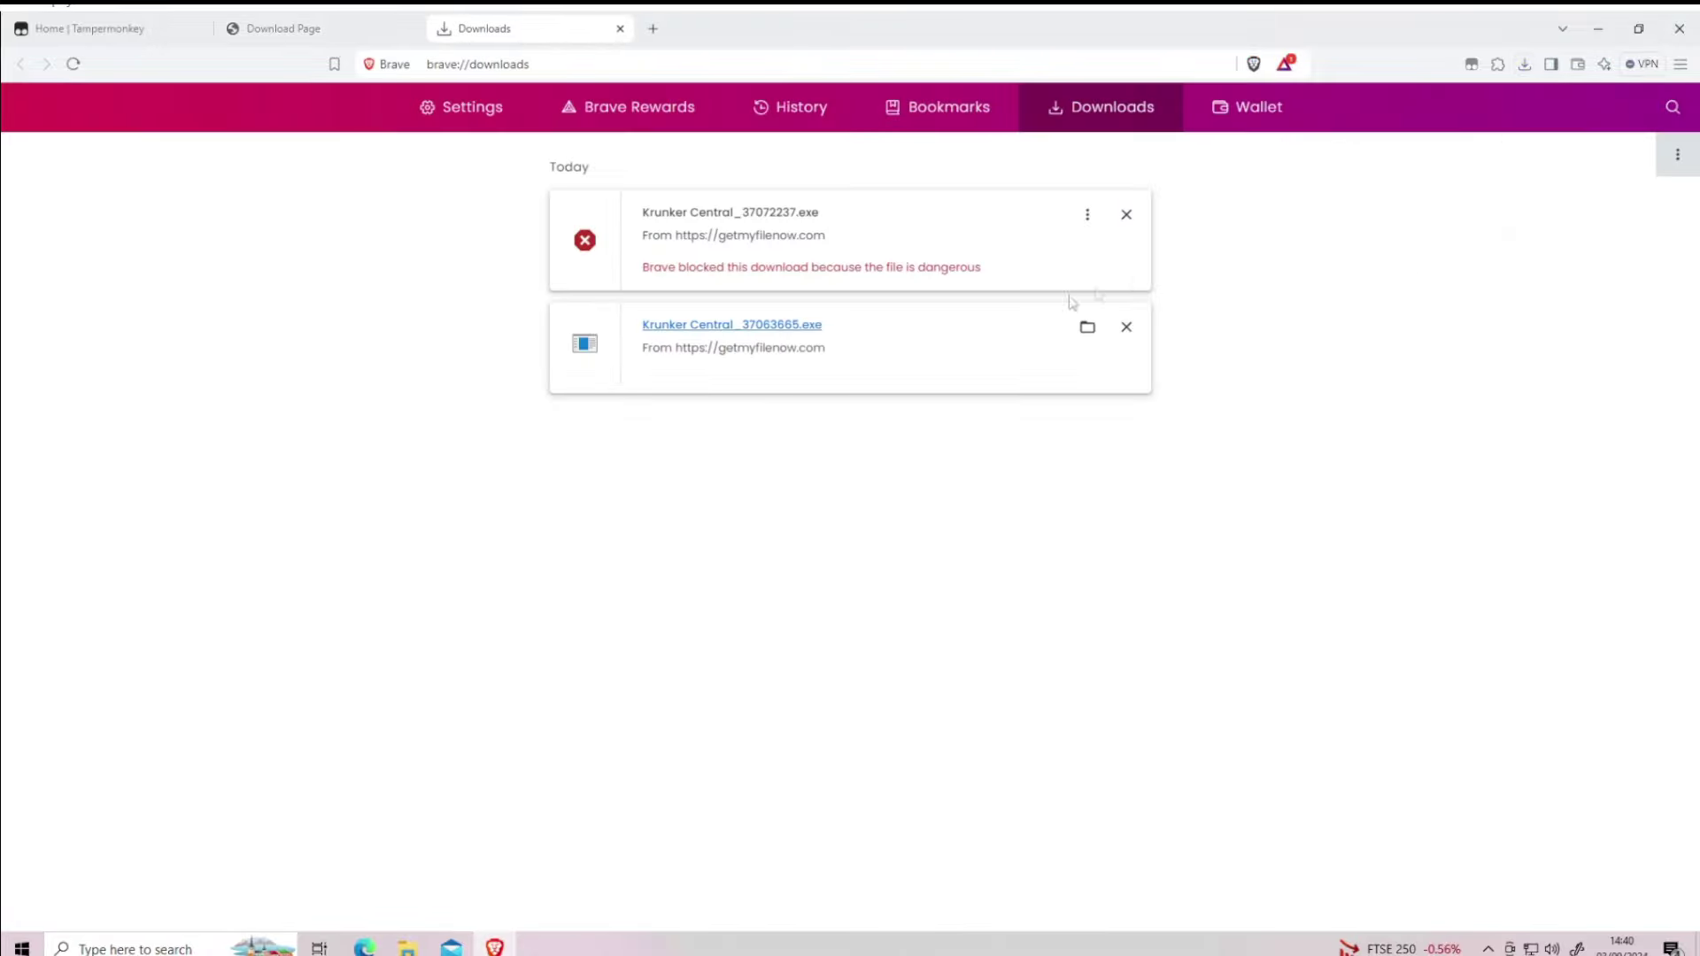
pyautogui.click(1088, 215)
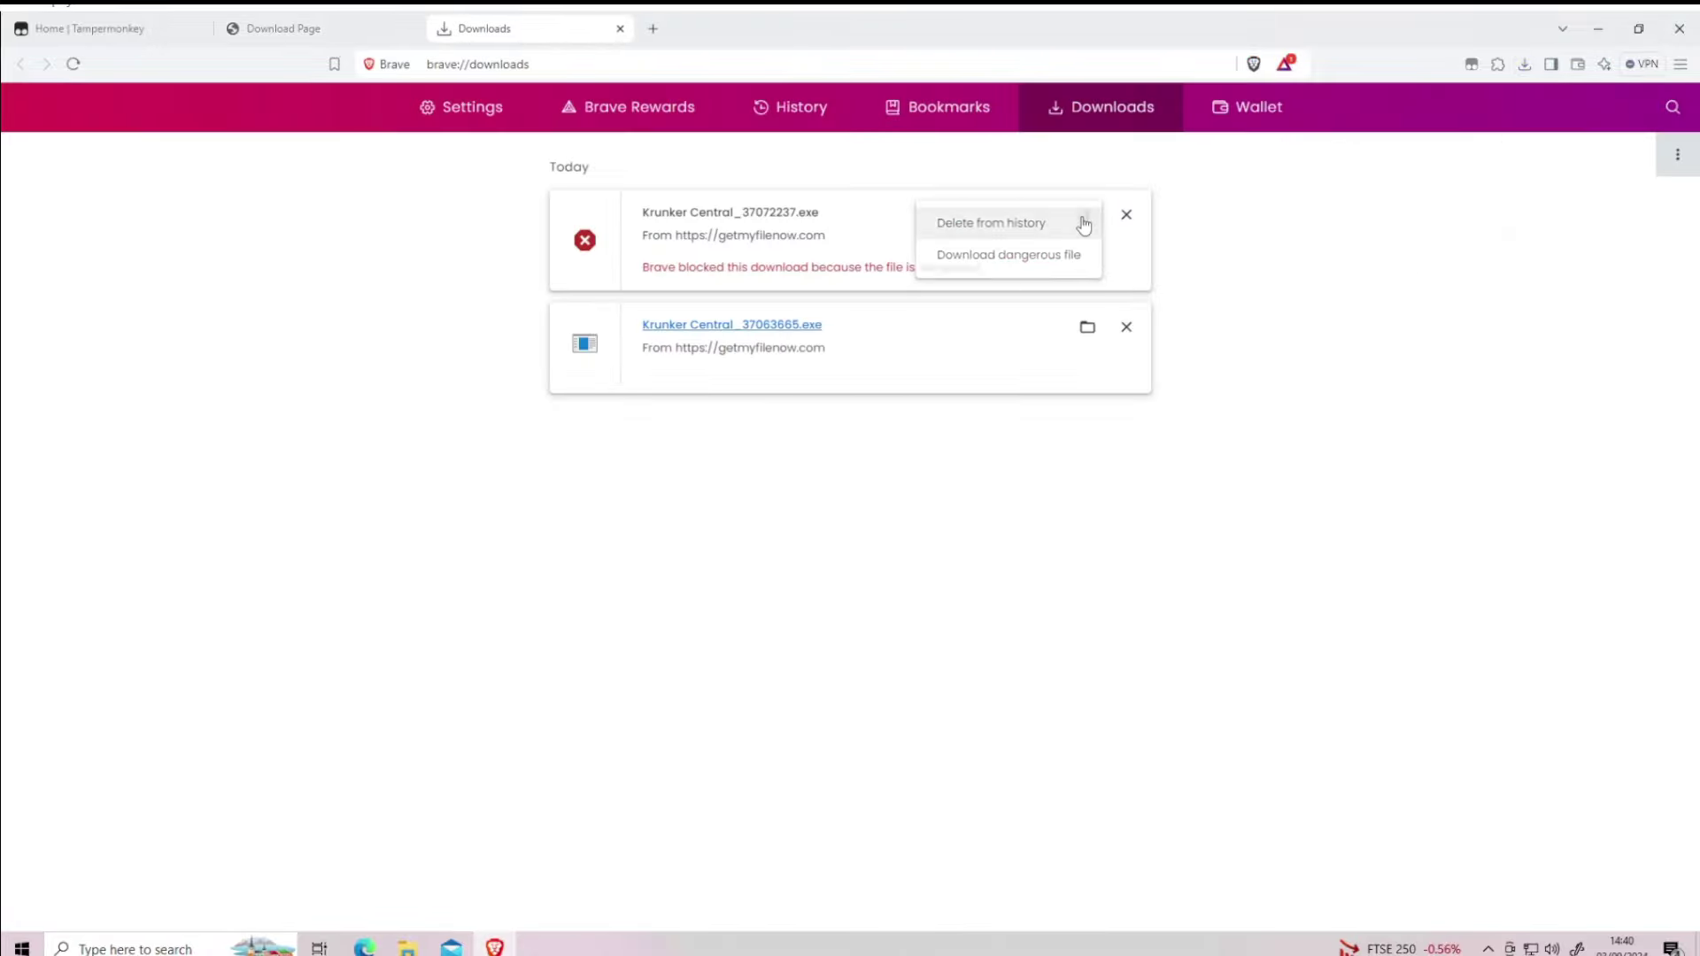
pyautogui.click(1037, 257)
pyautogui.click(959, 573)
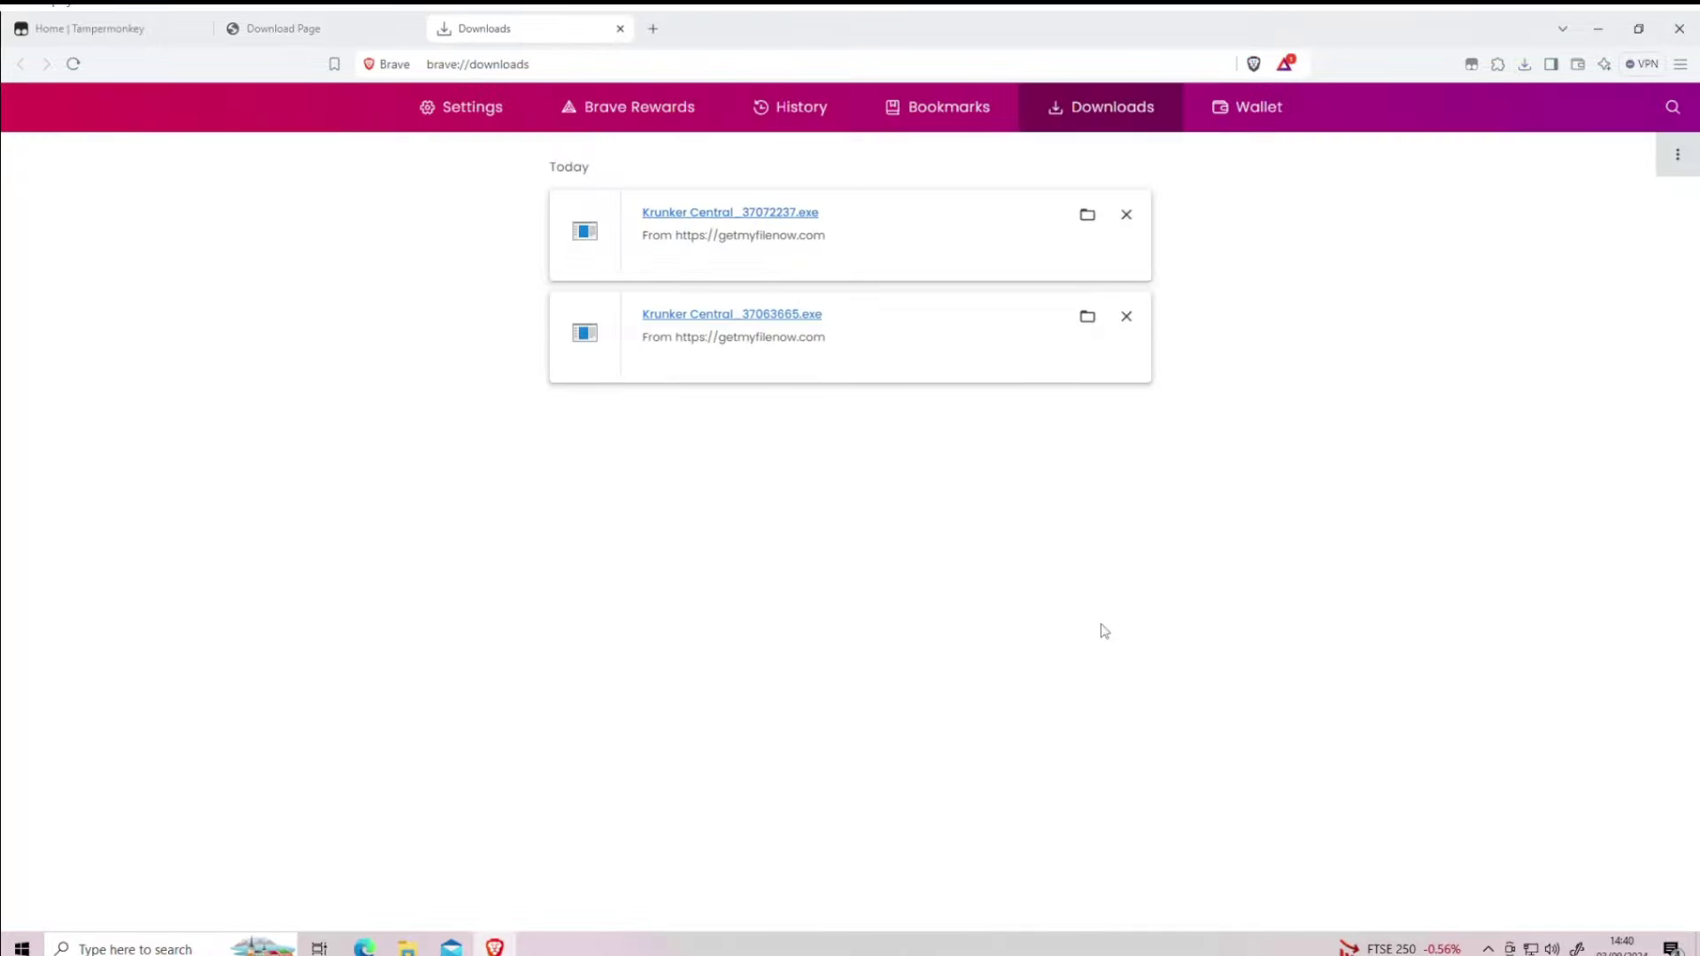
pyautogui.click(1126, 318)
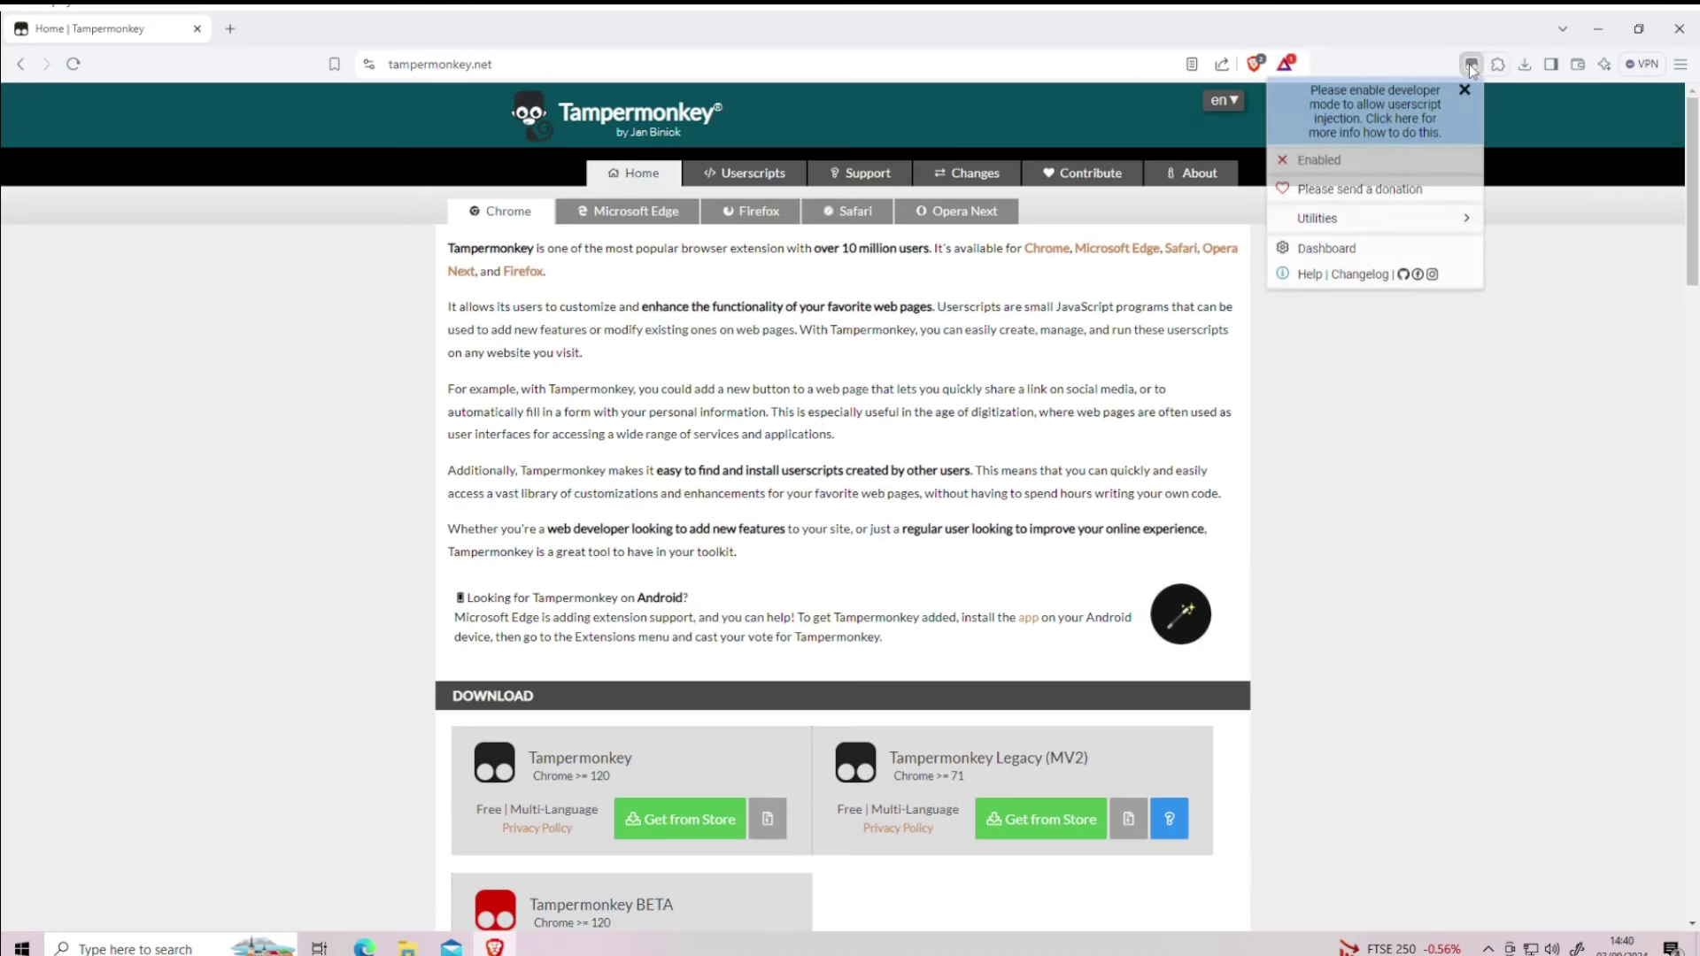
# Check the Tampermonkey extension's popup, then close the Brave window
pyautogui.click(1470, 66)
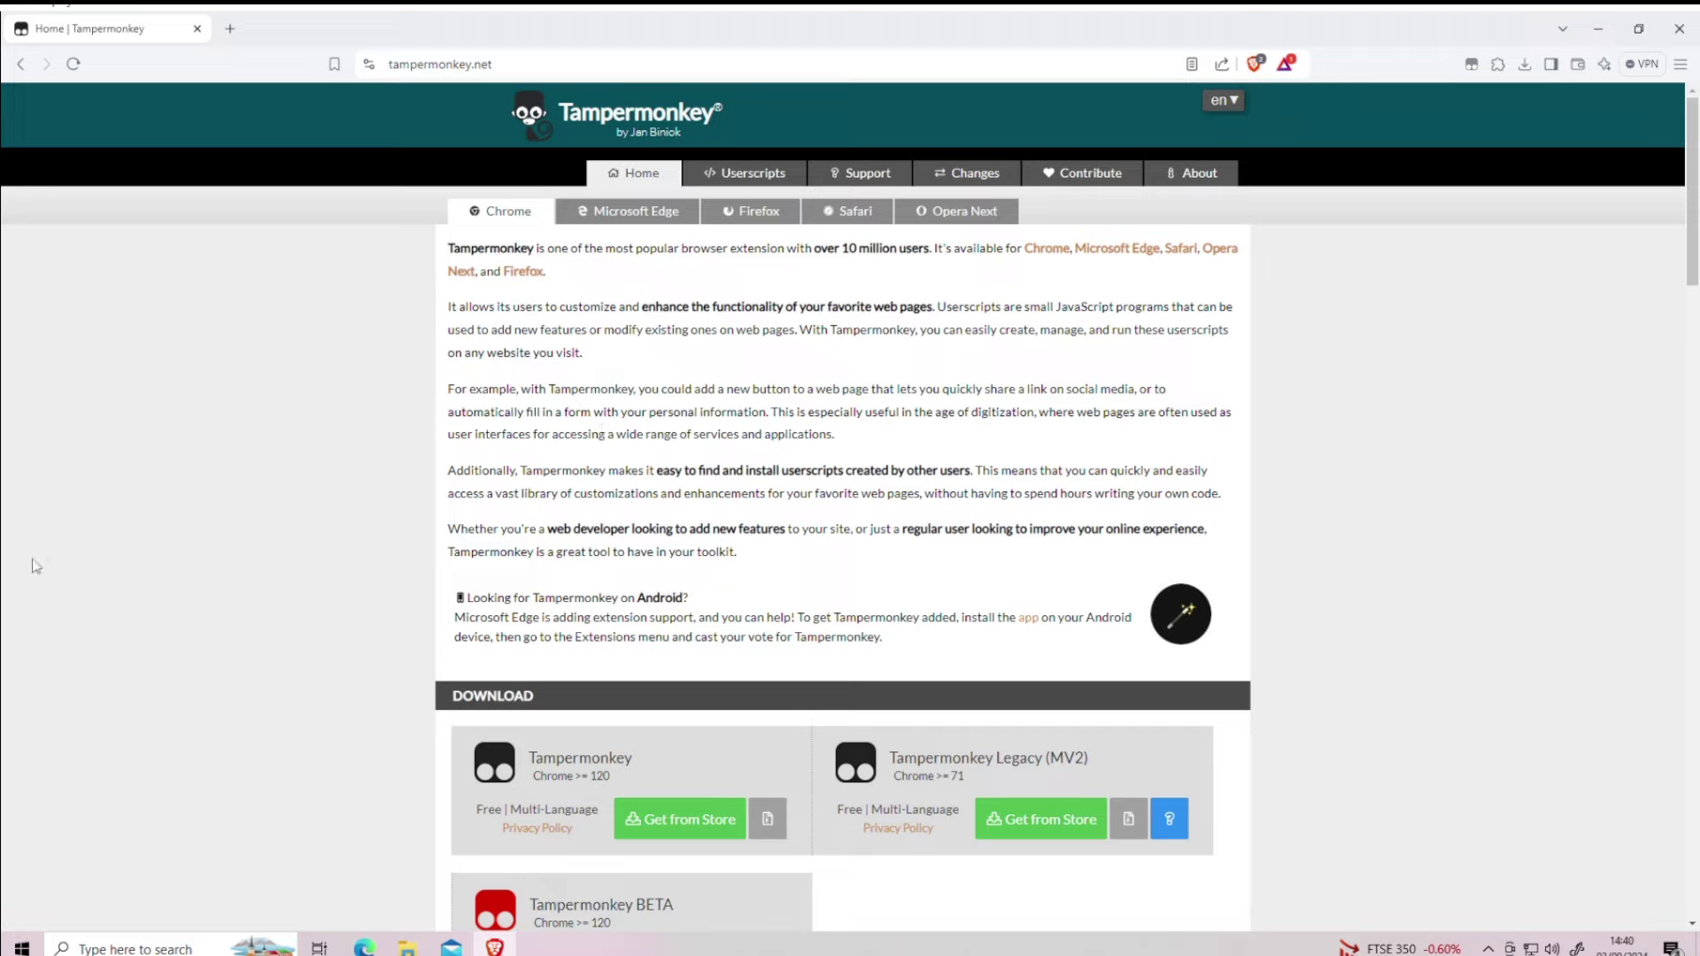
pyautogui.click(197, 29)
# Move the Krunker Central installer on the desktop and run it past the unrecognised-app and permission prompts
pyautogui.moveTo(37, 429); pyautogui.dragTo(735, 518)
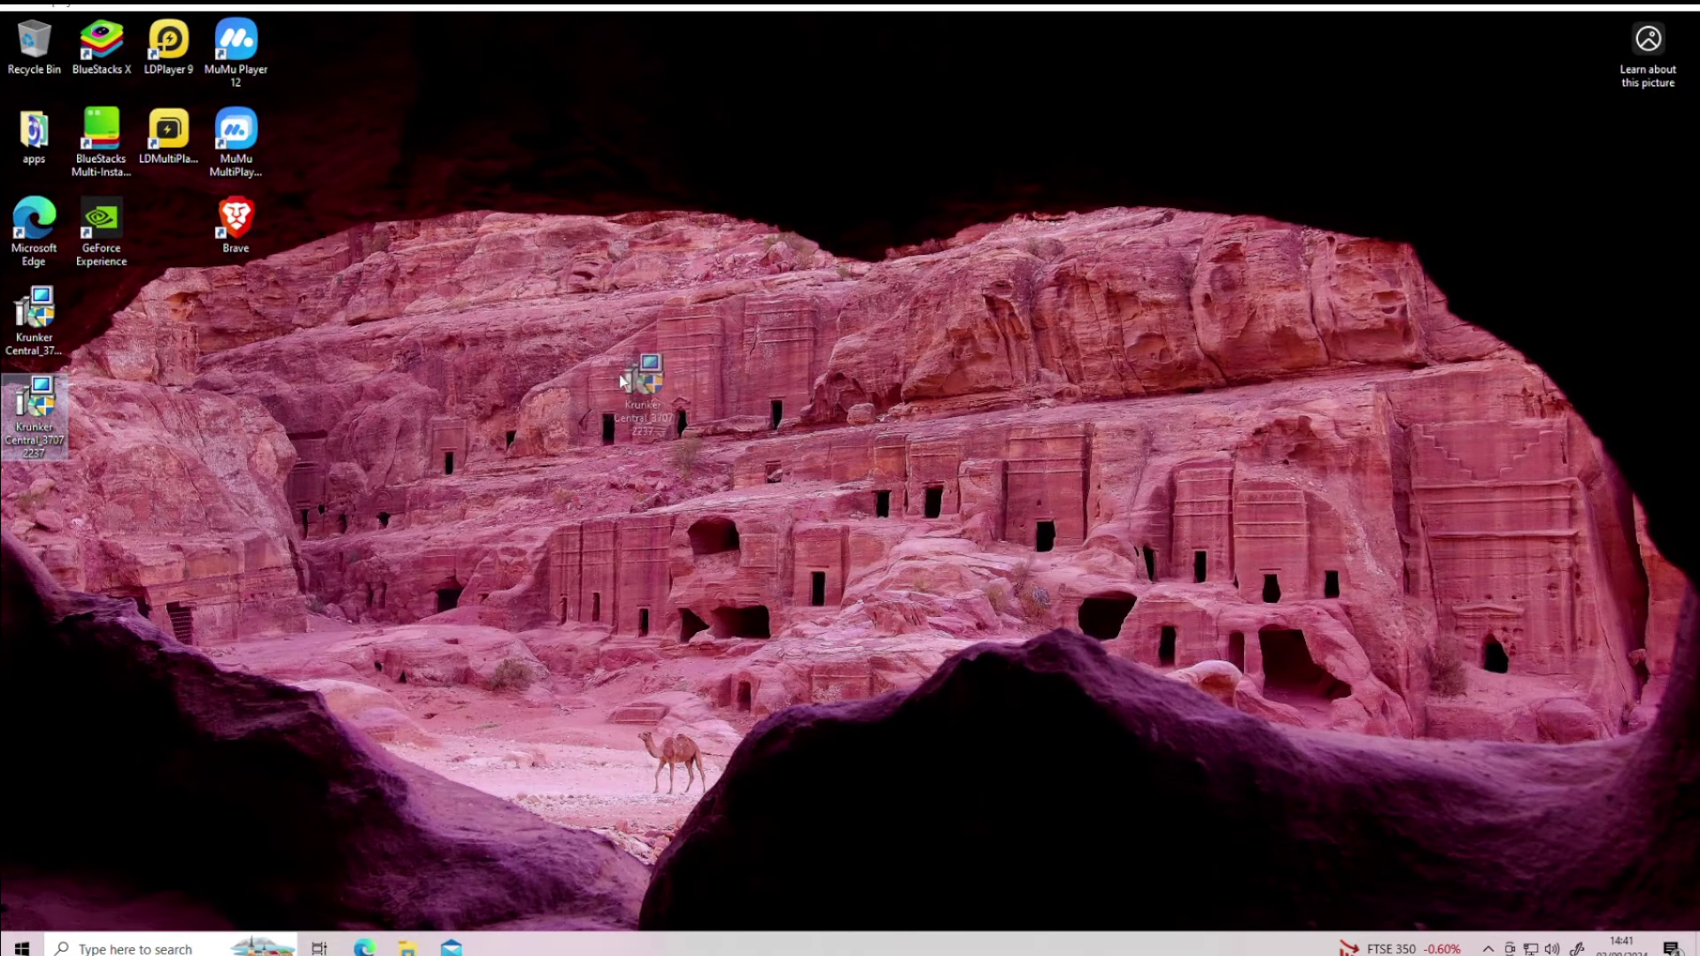
pyautogui.moveTo(624, 376); pyautogui.dragTo(625, 378)
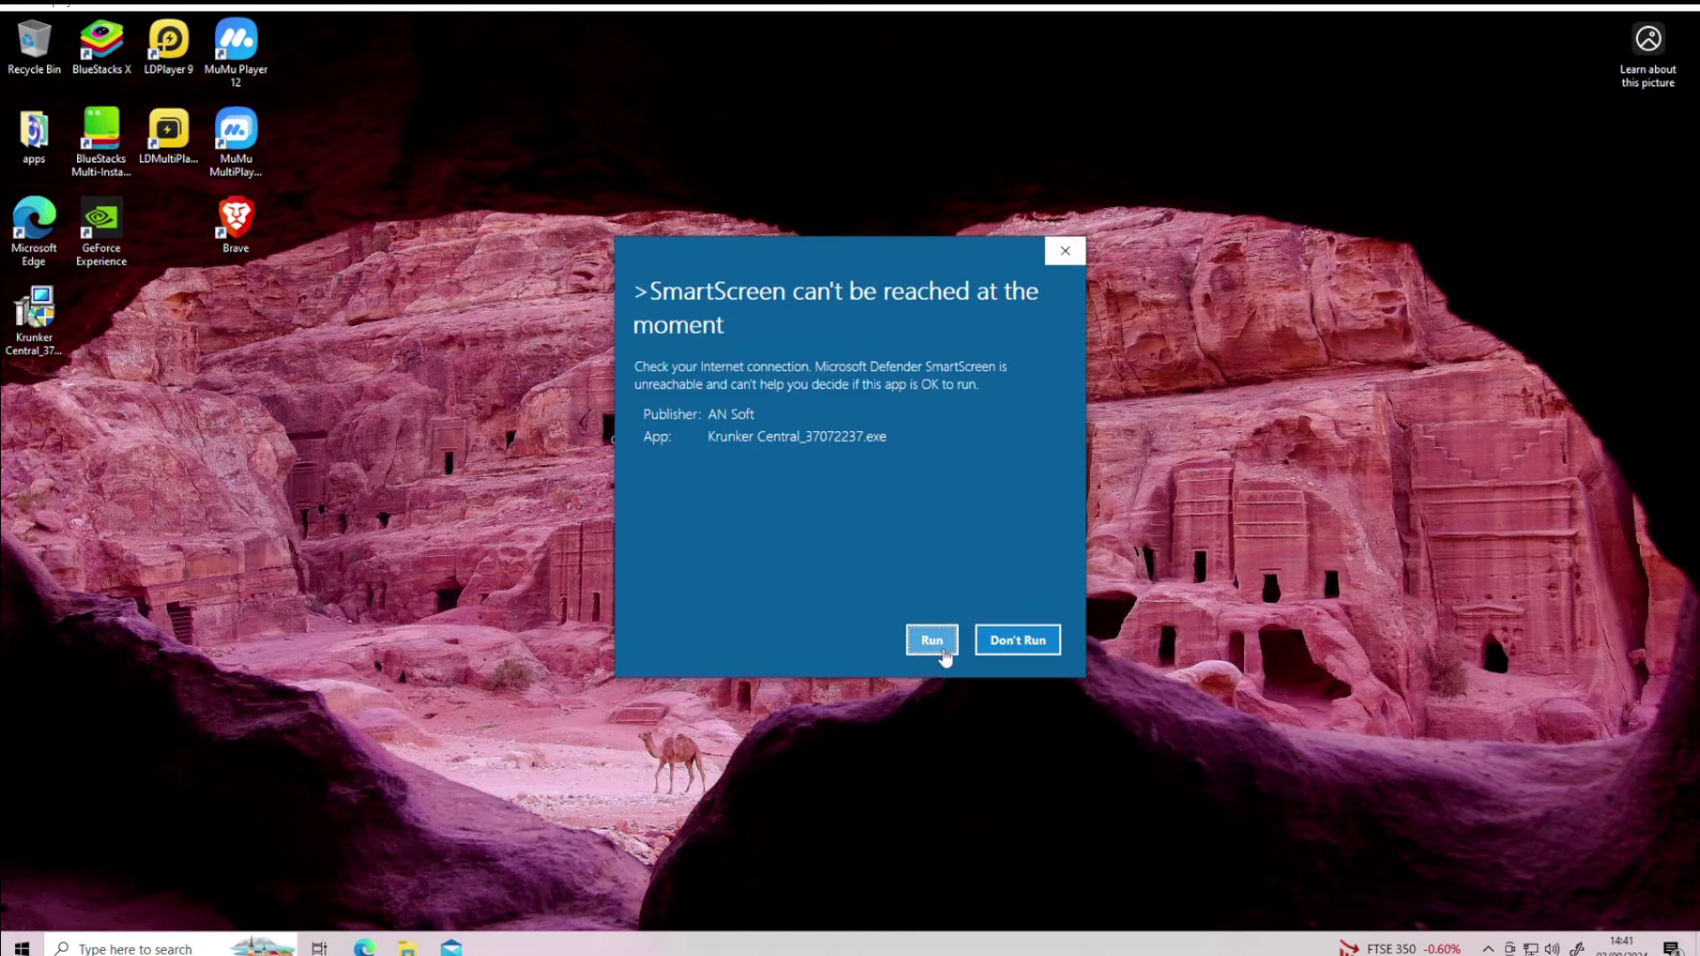
pyautogui.click(933, 641)
pyautogui.click(724, 588)
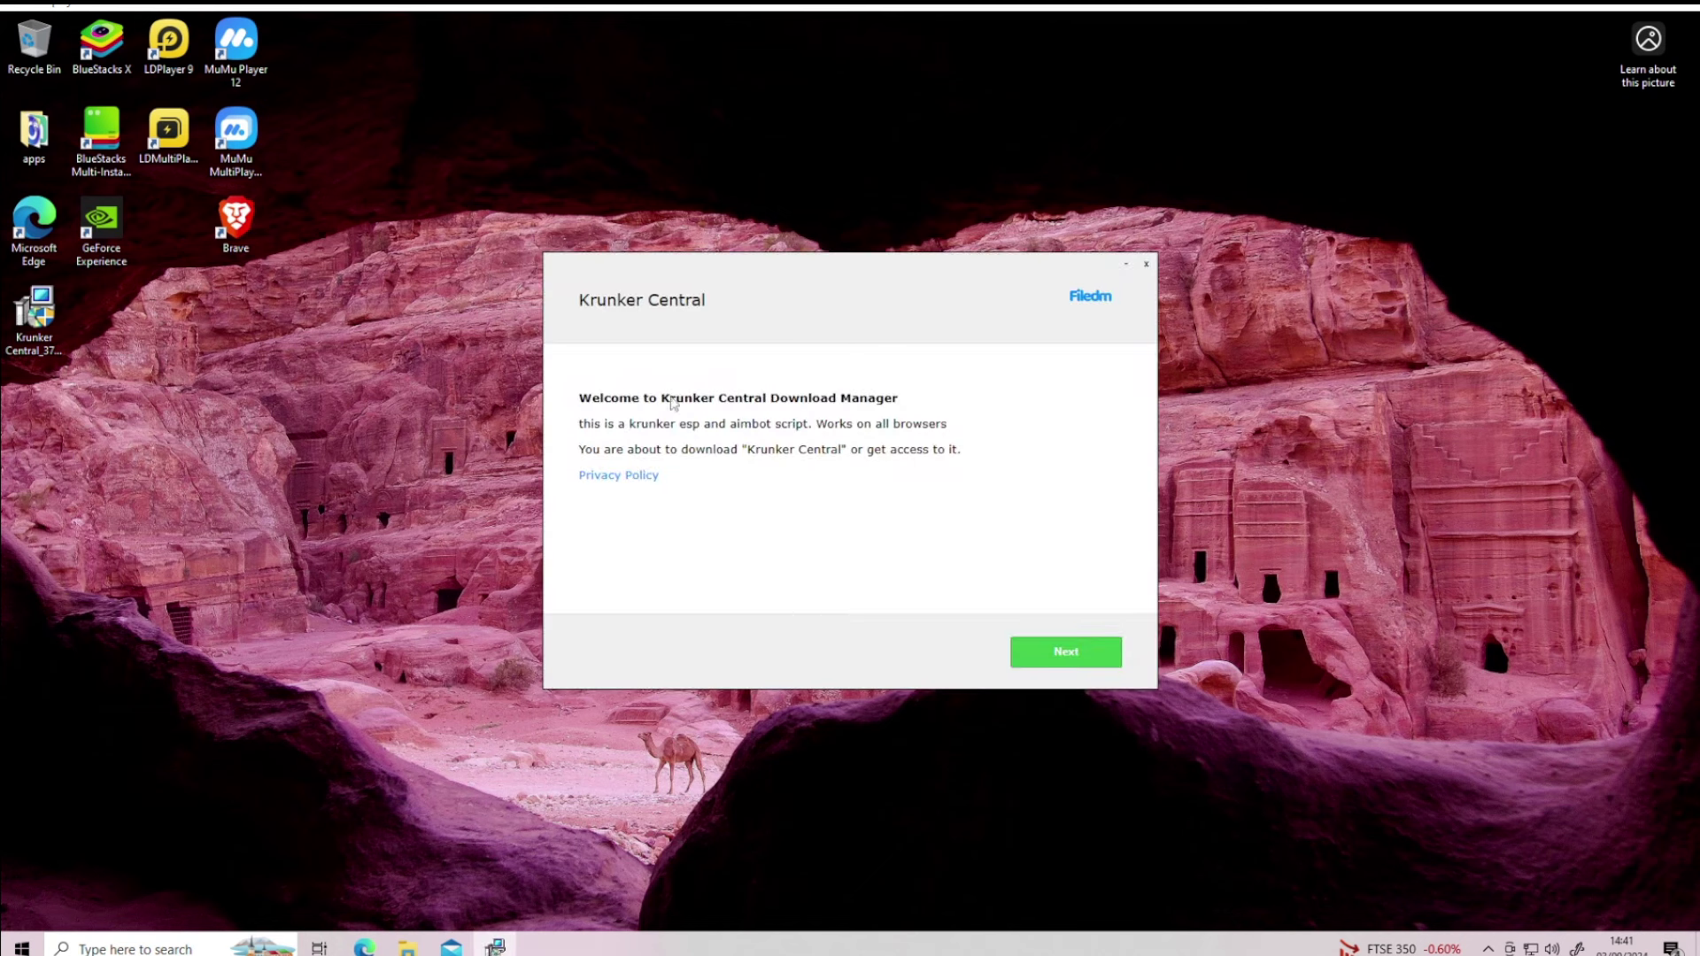
# Advance the installer past its welcome page and the Opera, SpyHunter, Adaware, Opera GX and Coupert offers
pyautogui.click(1078, 662)
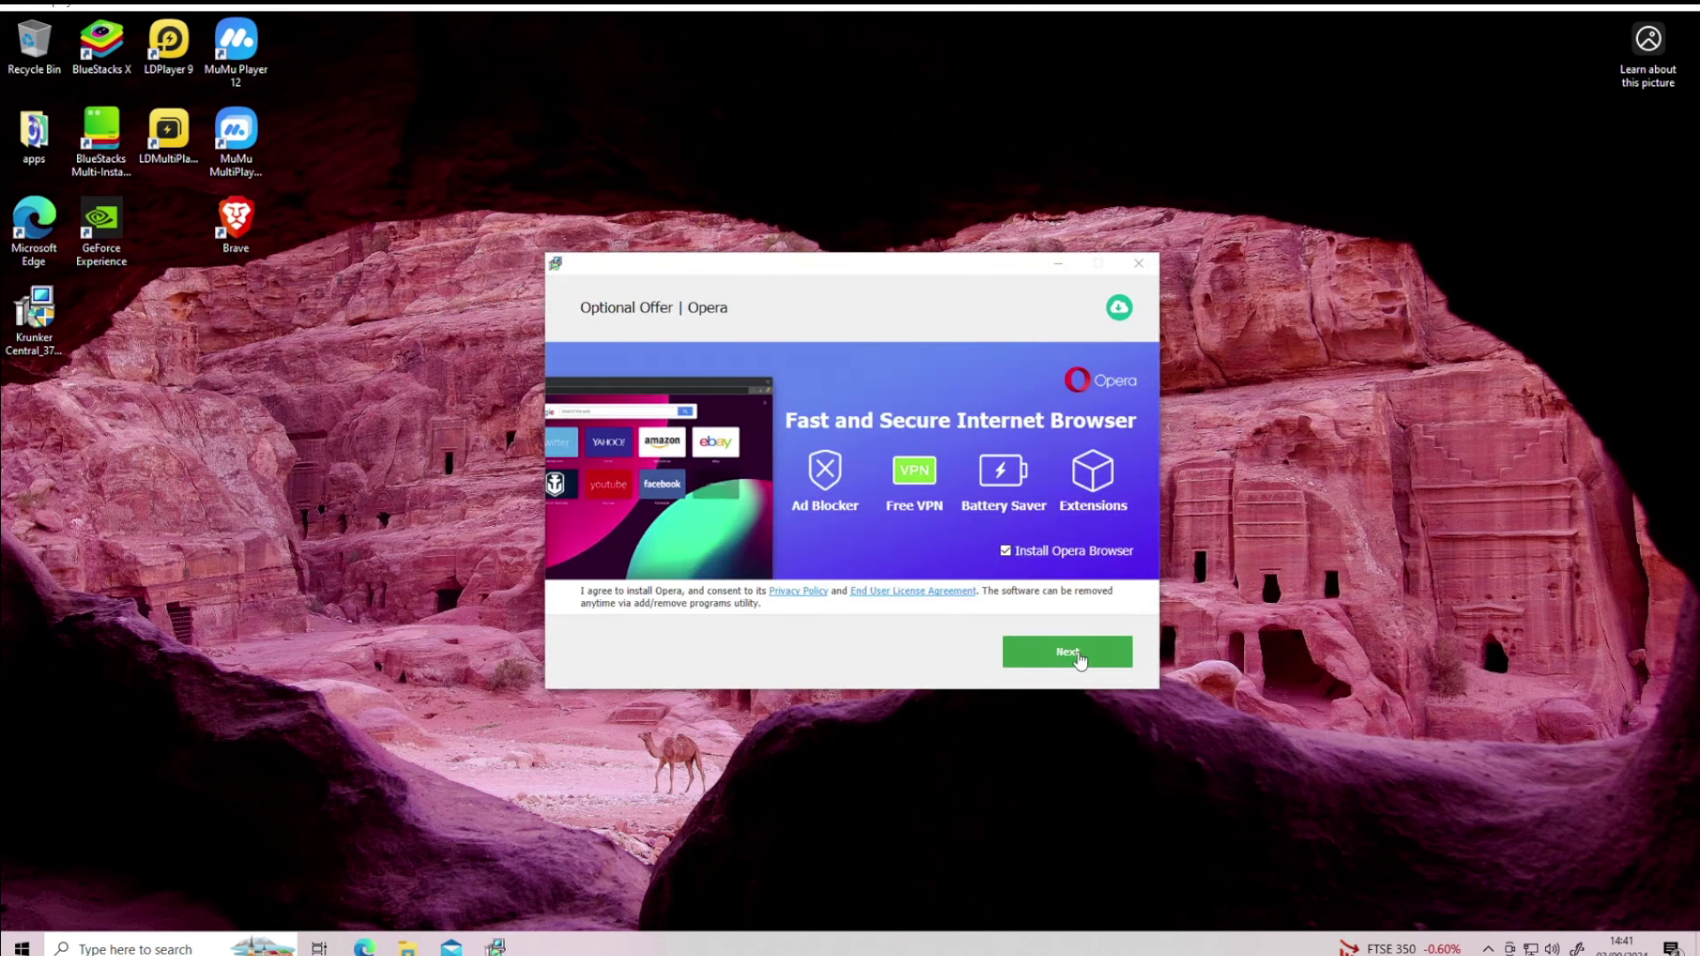
pyautogui.click(1080, 660)
pyautogui.click(1080, 661)
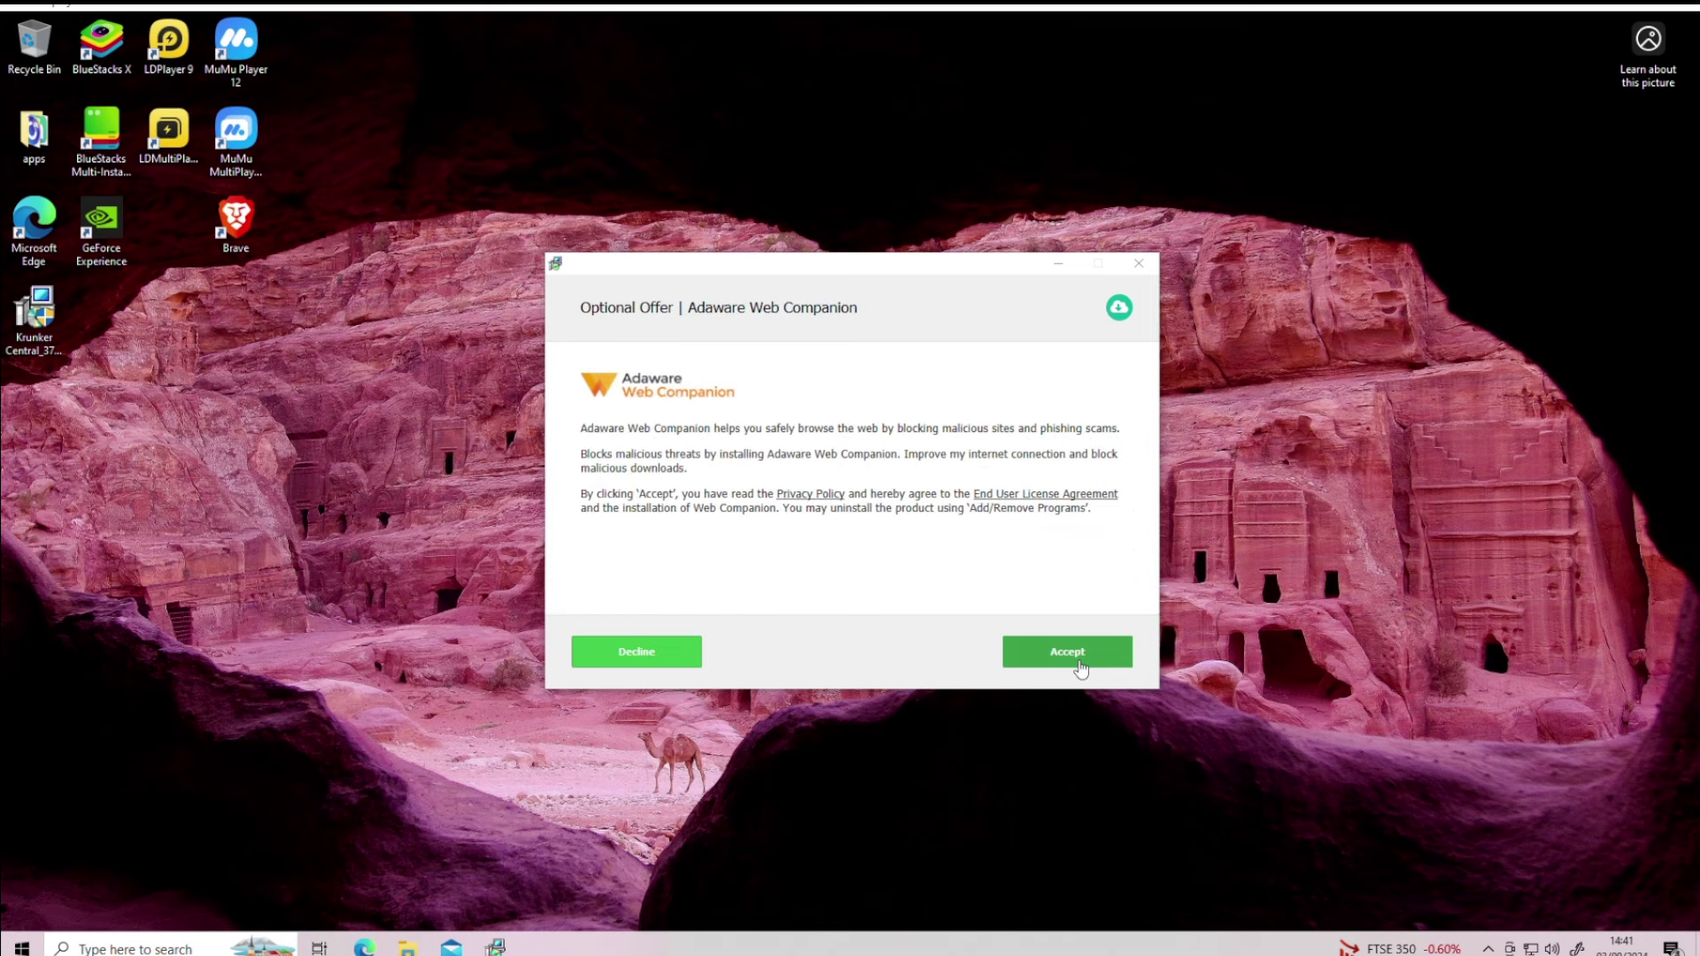
pyautogui.click(1081, 664)
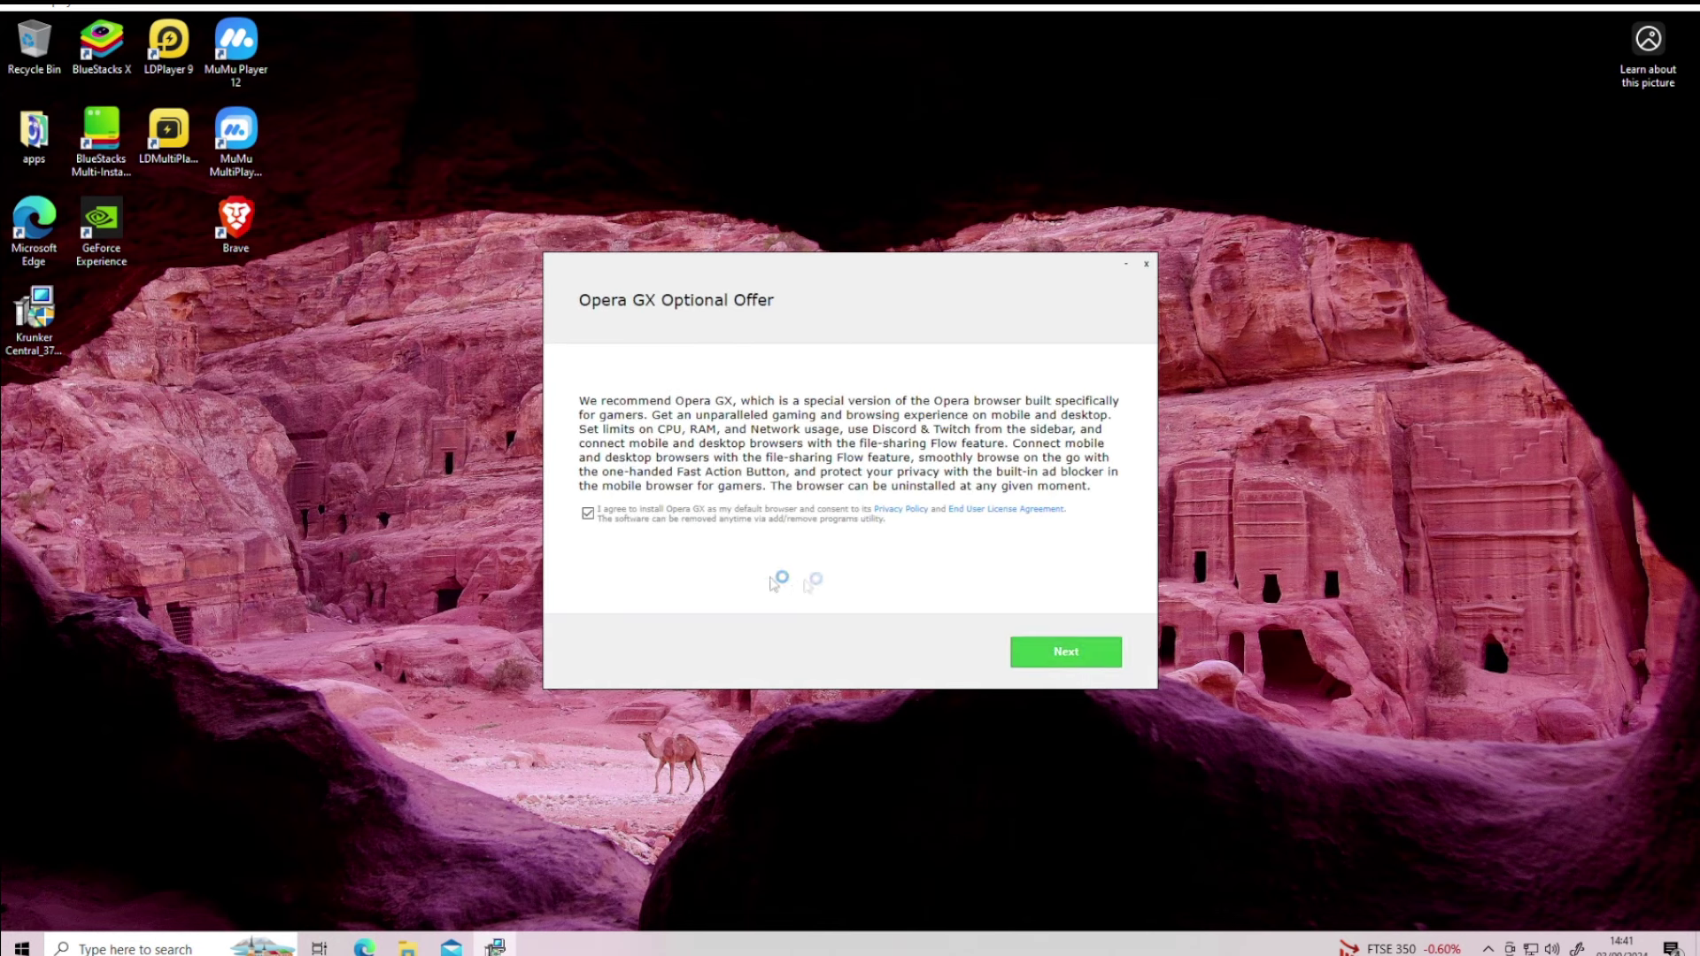
pyautogui.click(1036, 660)
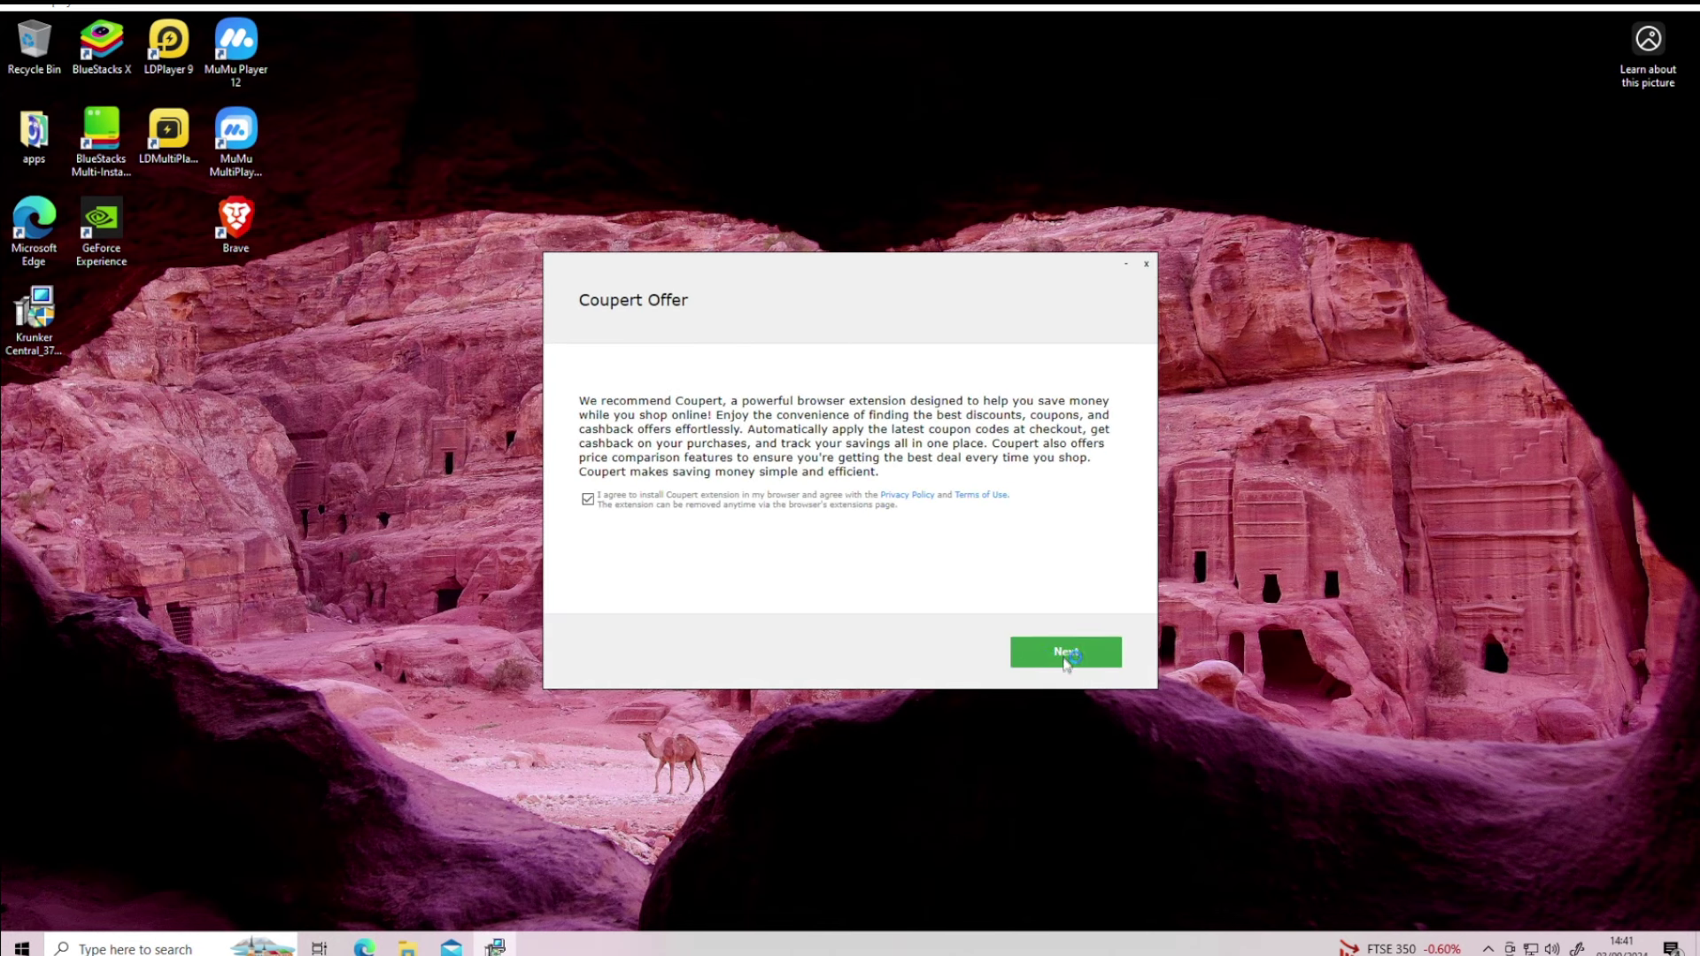
pyautogui.click(1066, 660)
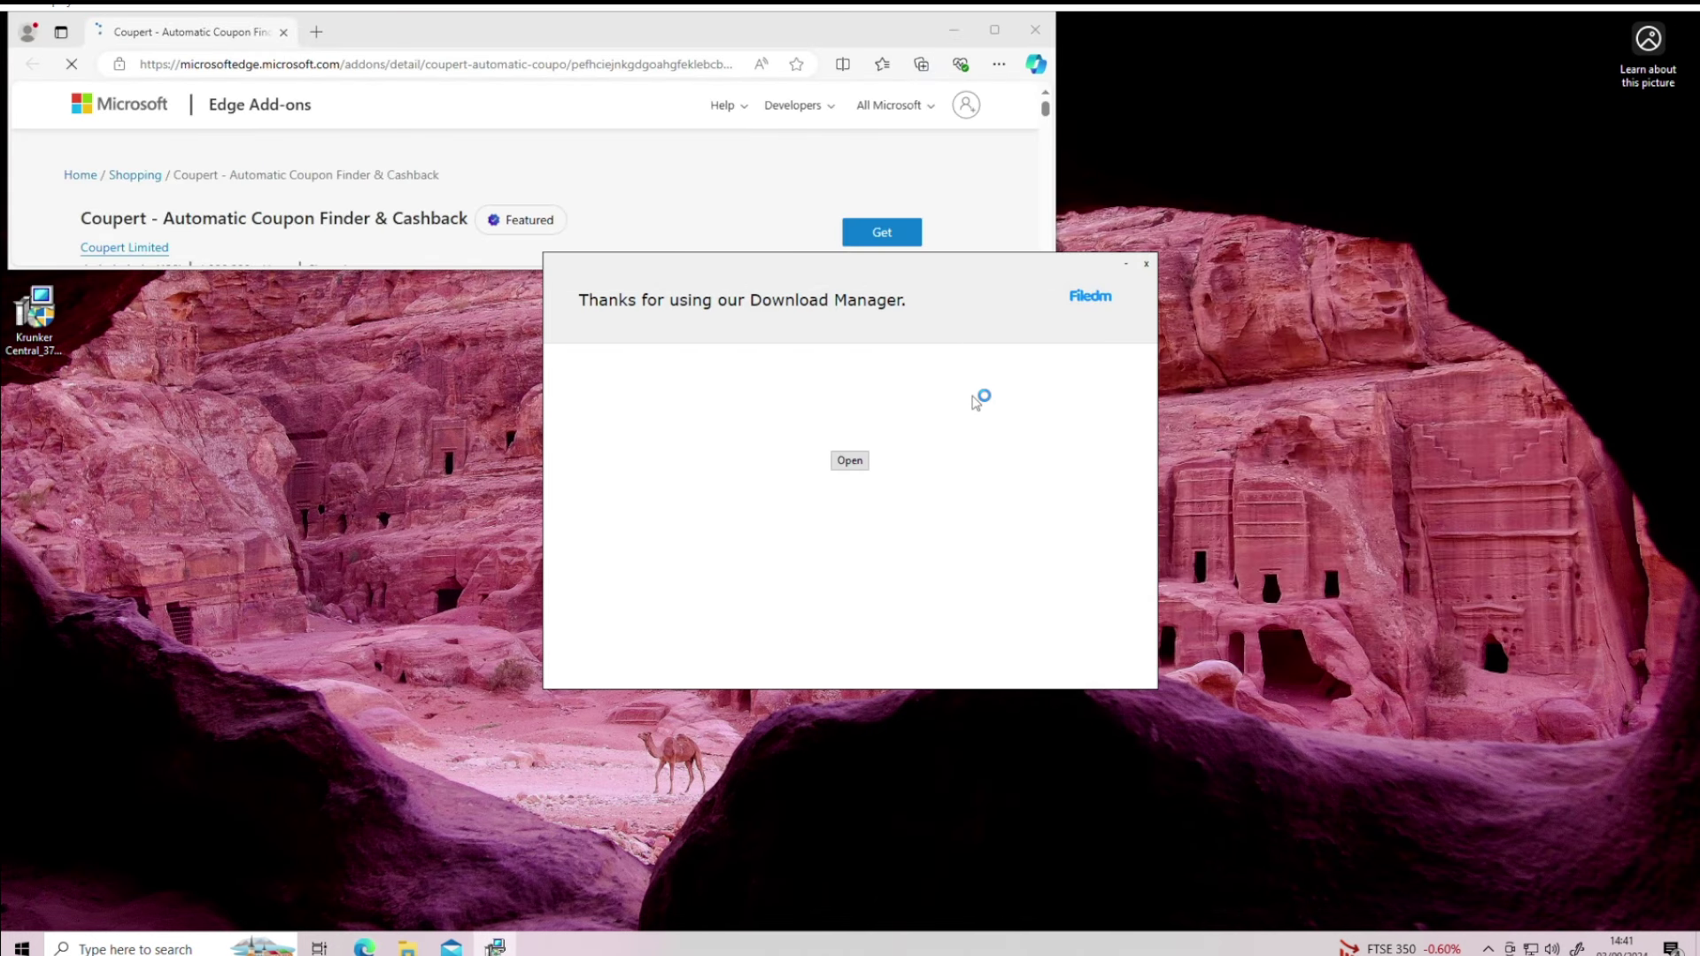
# Close Edge's Coupert page, open Filedm's 'link' note, copy its directfiledl URL, and close Notepad
pyautogui.click(1037, 35)
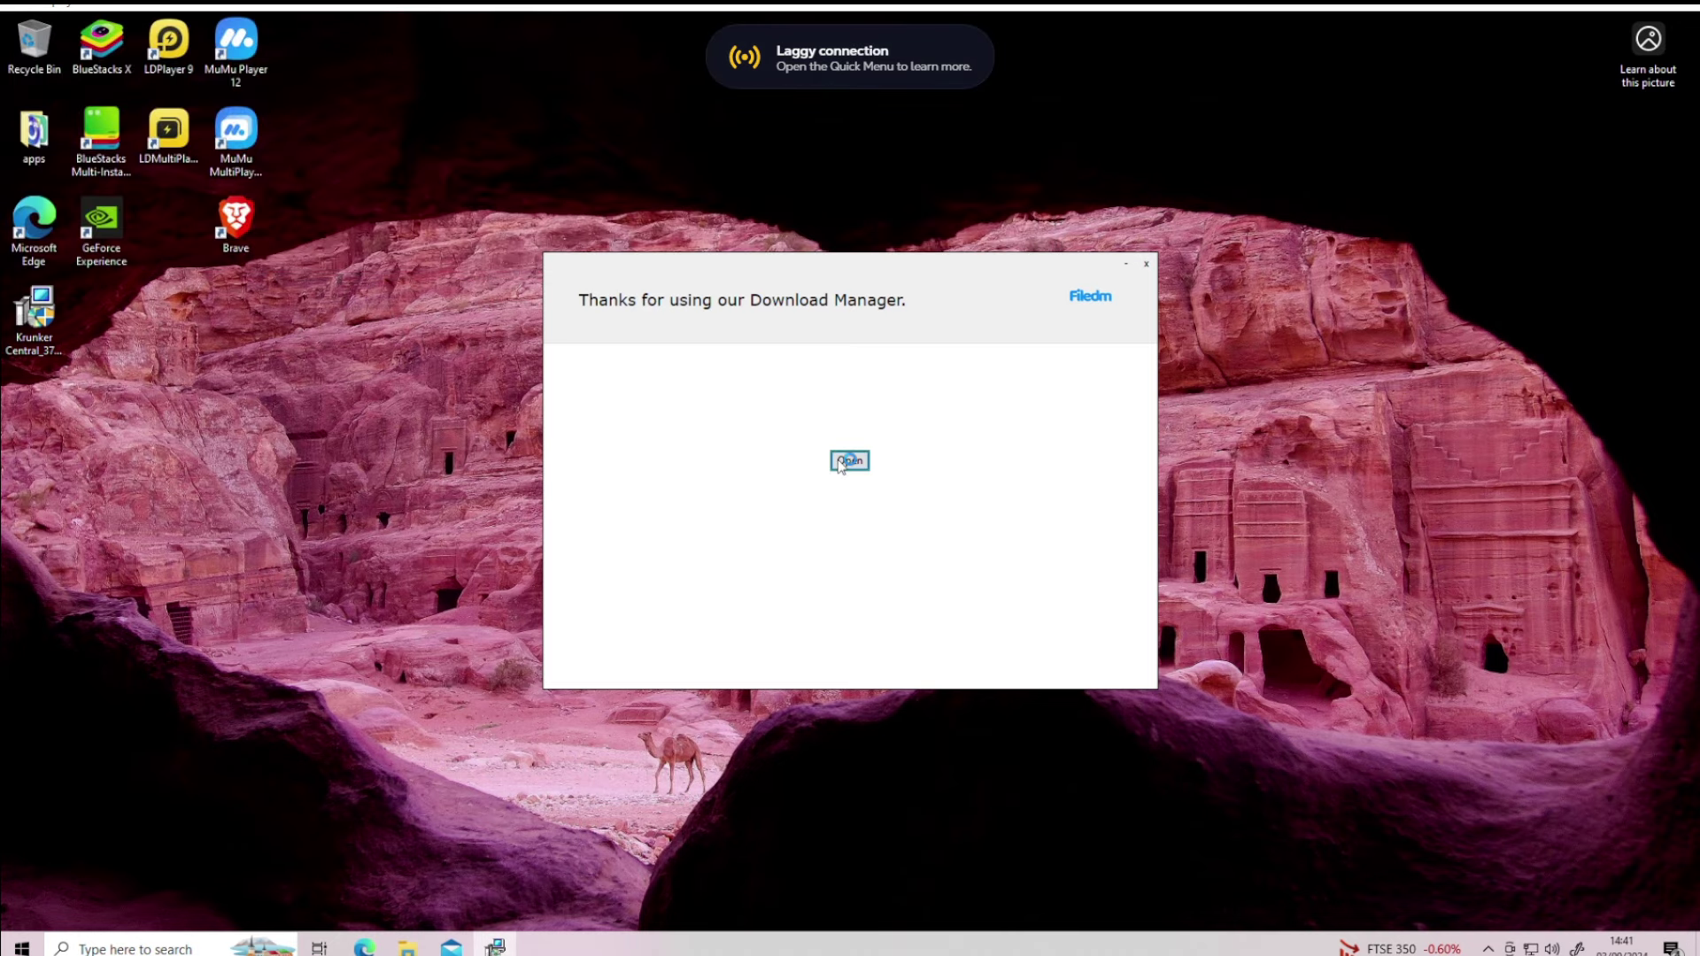
pyautogui.click(842, 462)
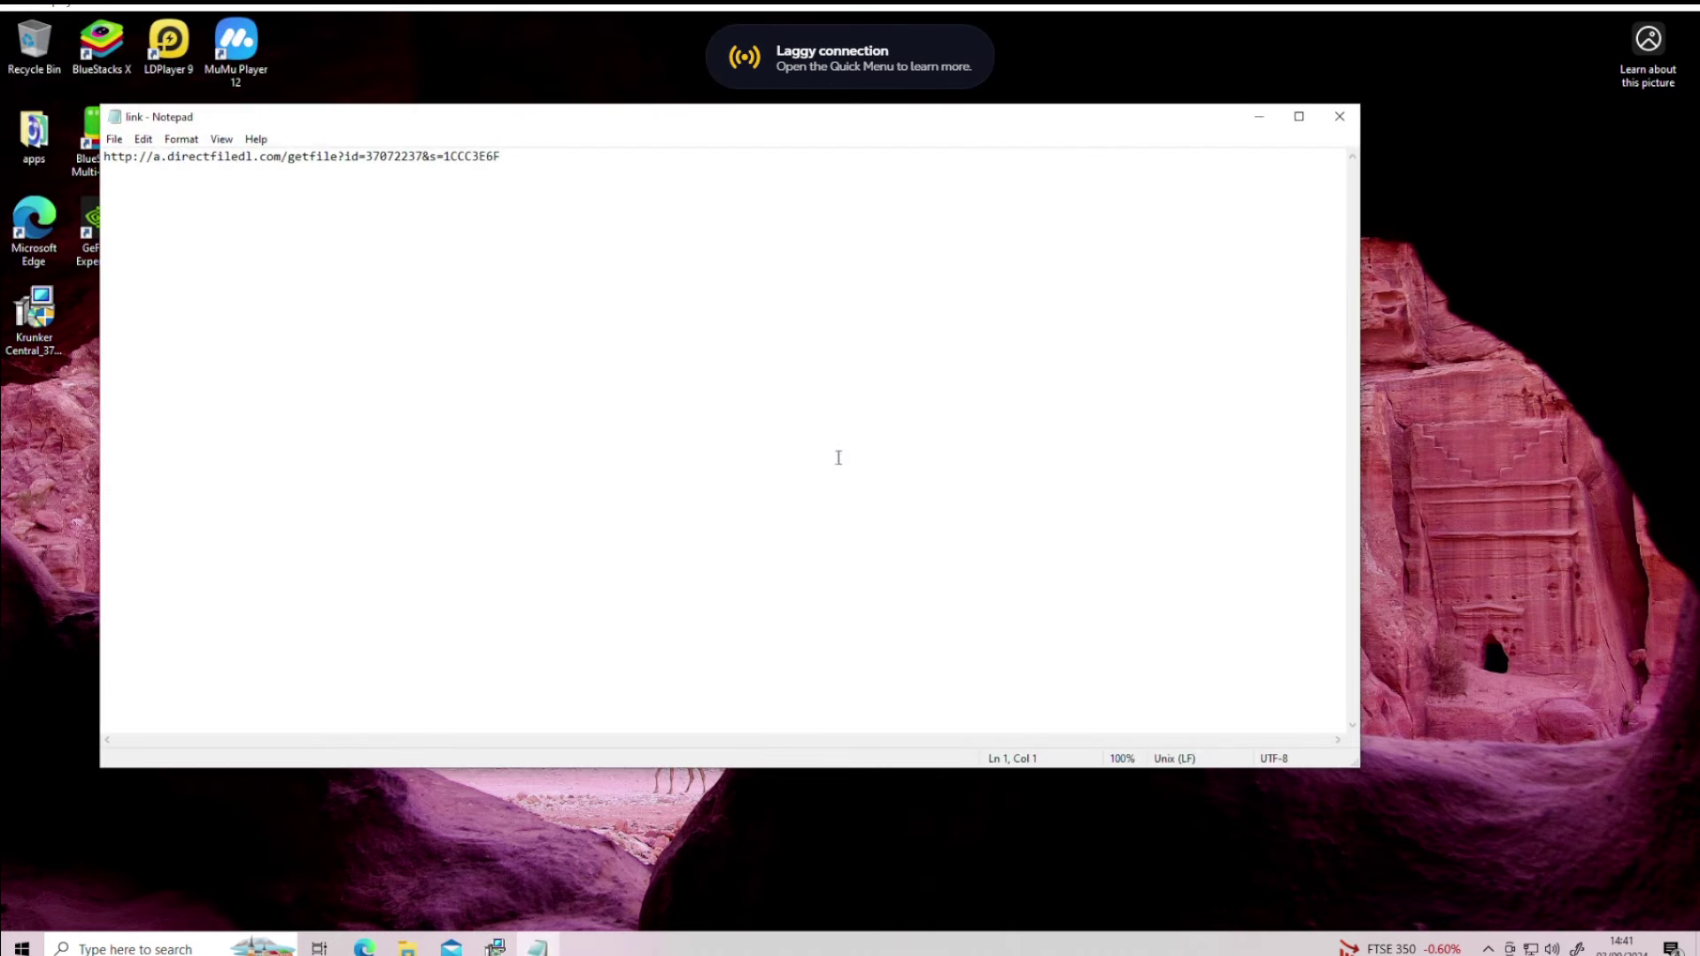
pyautogui.moveTo(308, 184); pyautogui.dragTo(100, 152)
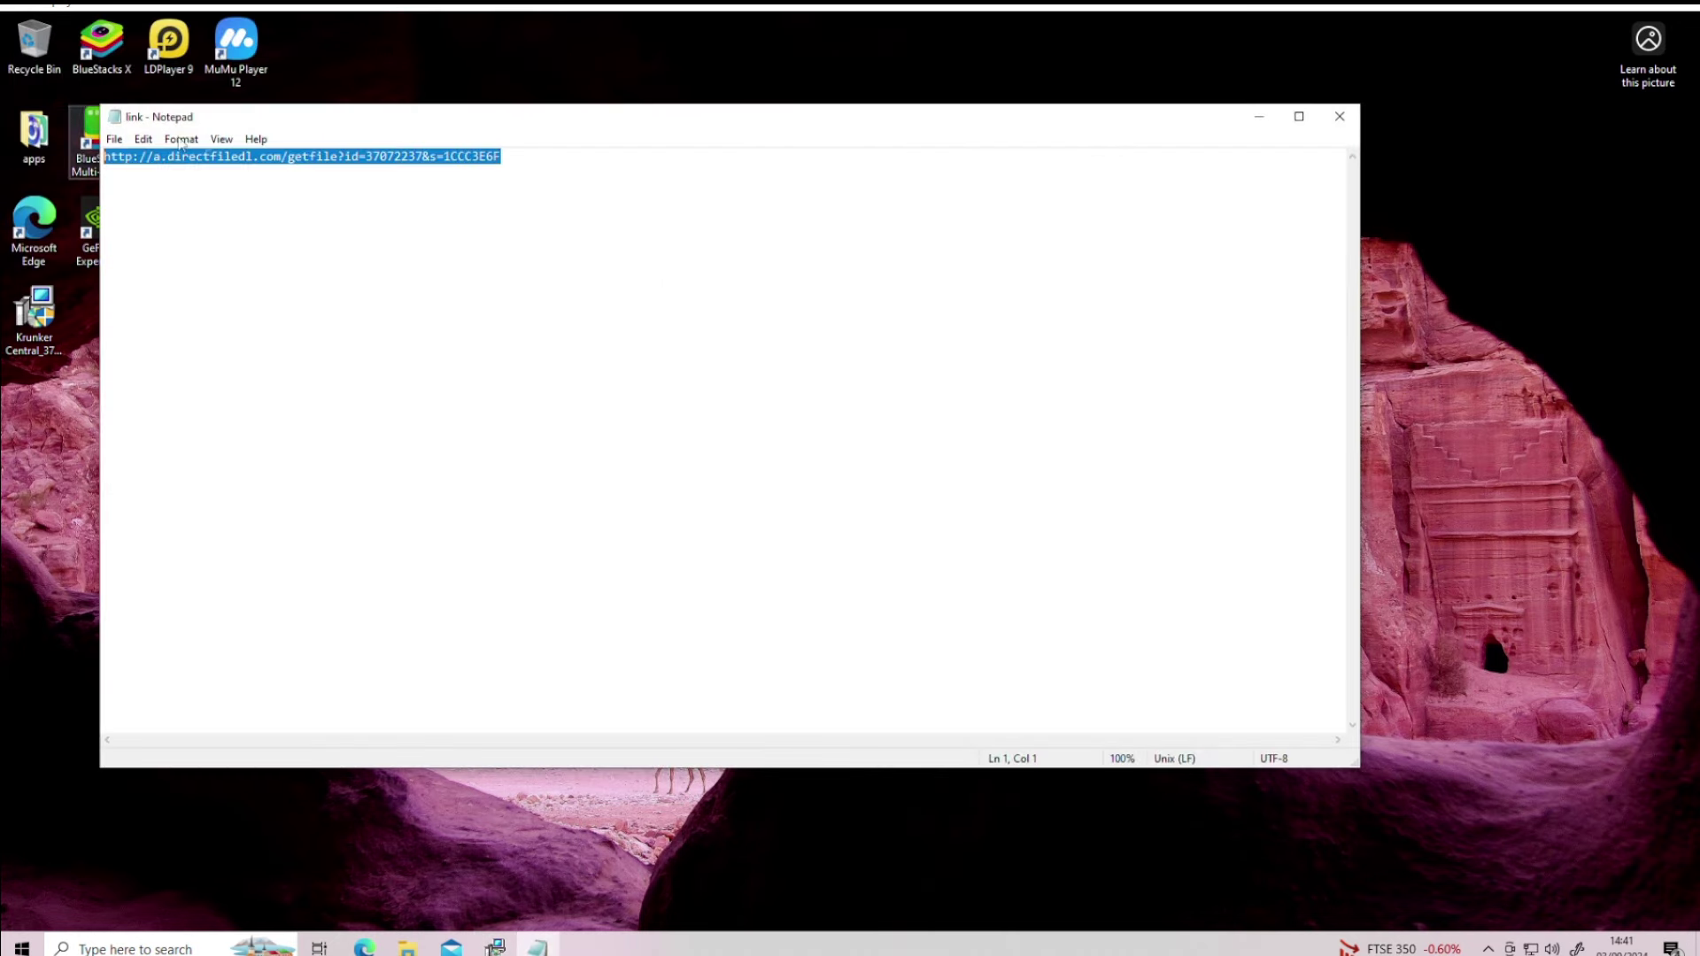
pyautogui.rightClick(247, 155)
pyautogui.rightClick(161, 161)
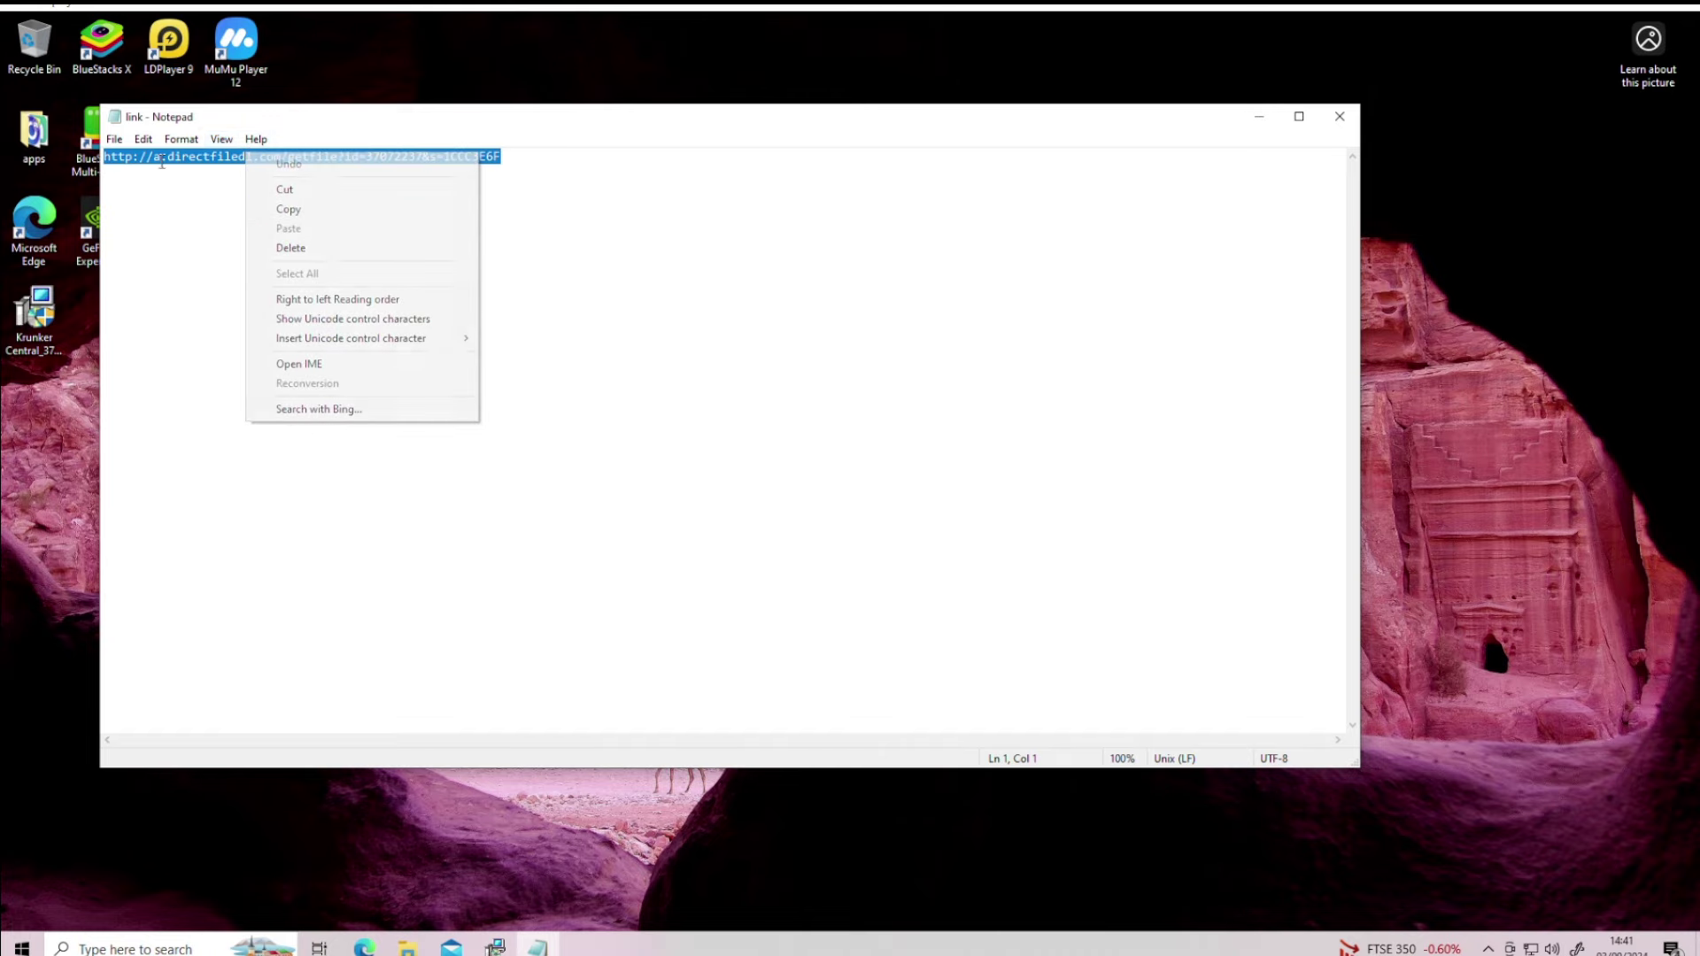
pyautogui.click(213, 216)
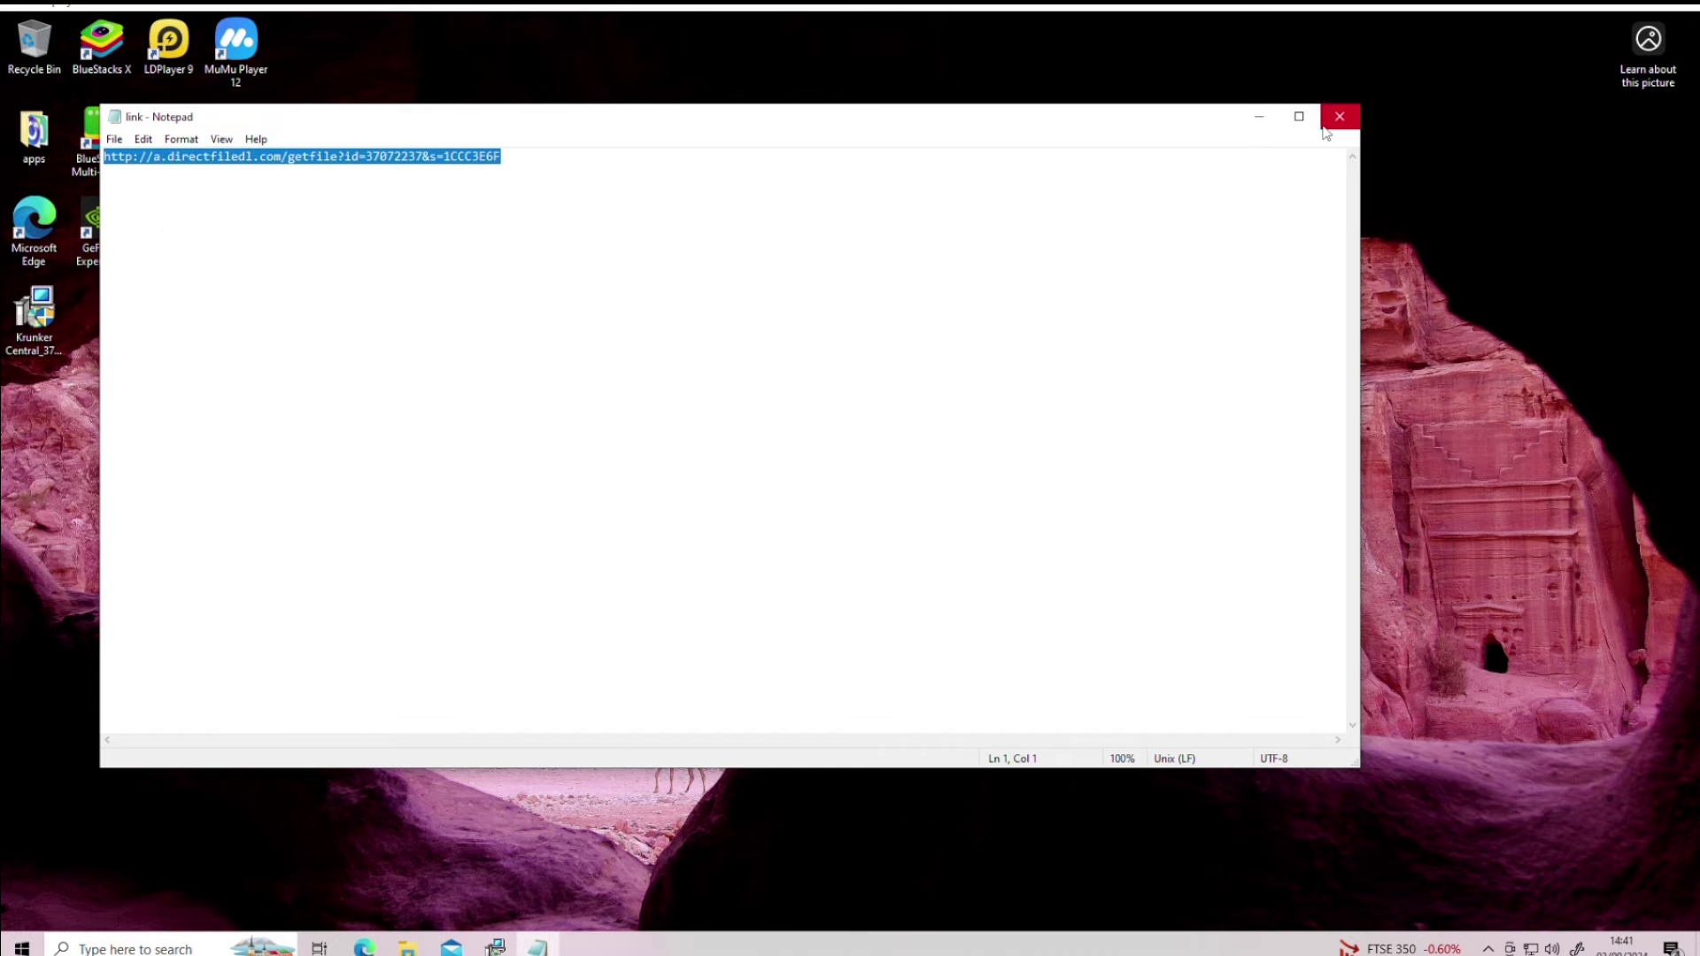
pyautogui.click(1326, 127)
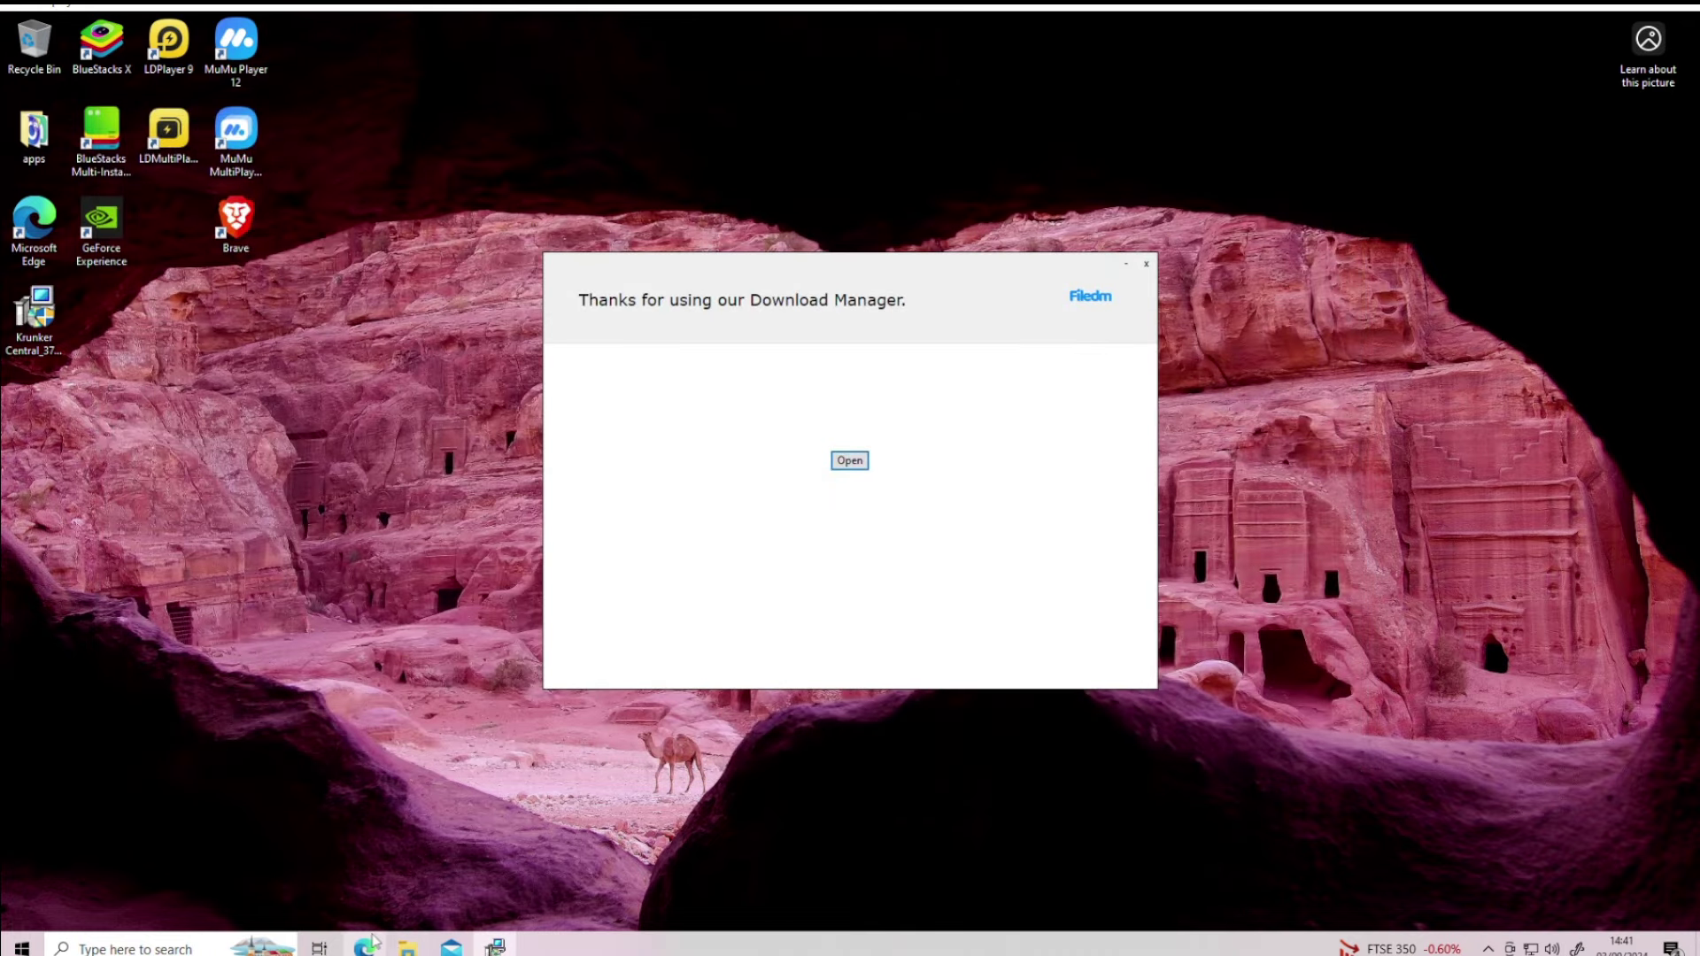
pyautogui.click(254, 225)
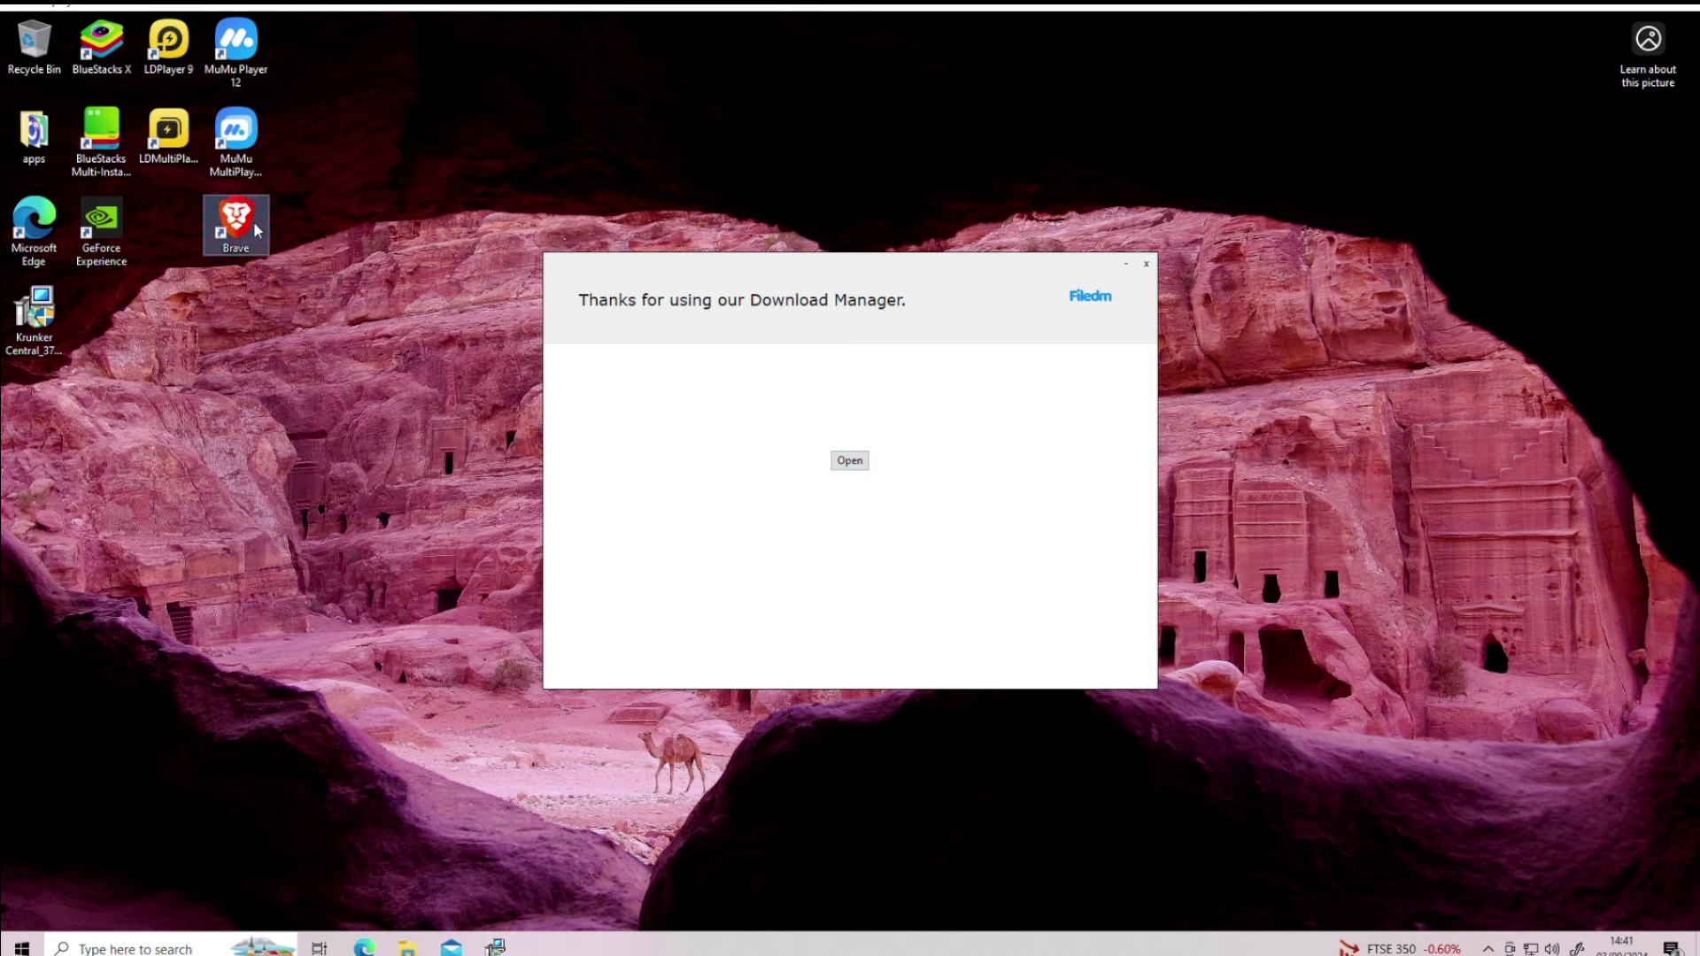
# Launch Brave and go to the copied directfiledl download link
pyautogui.doubleClick(253, 229)
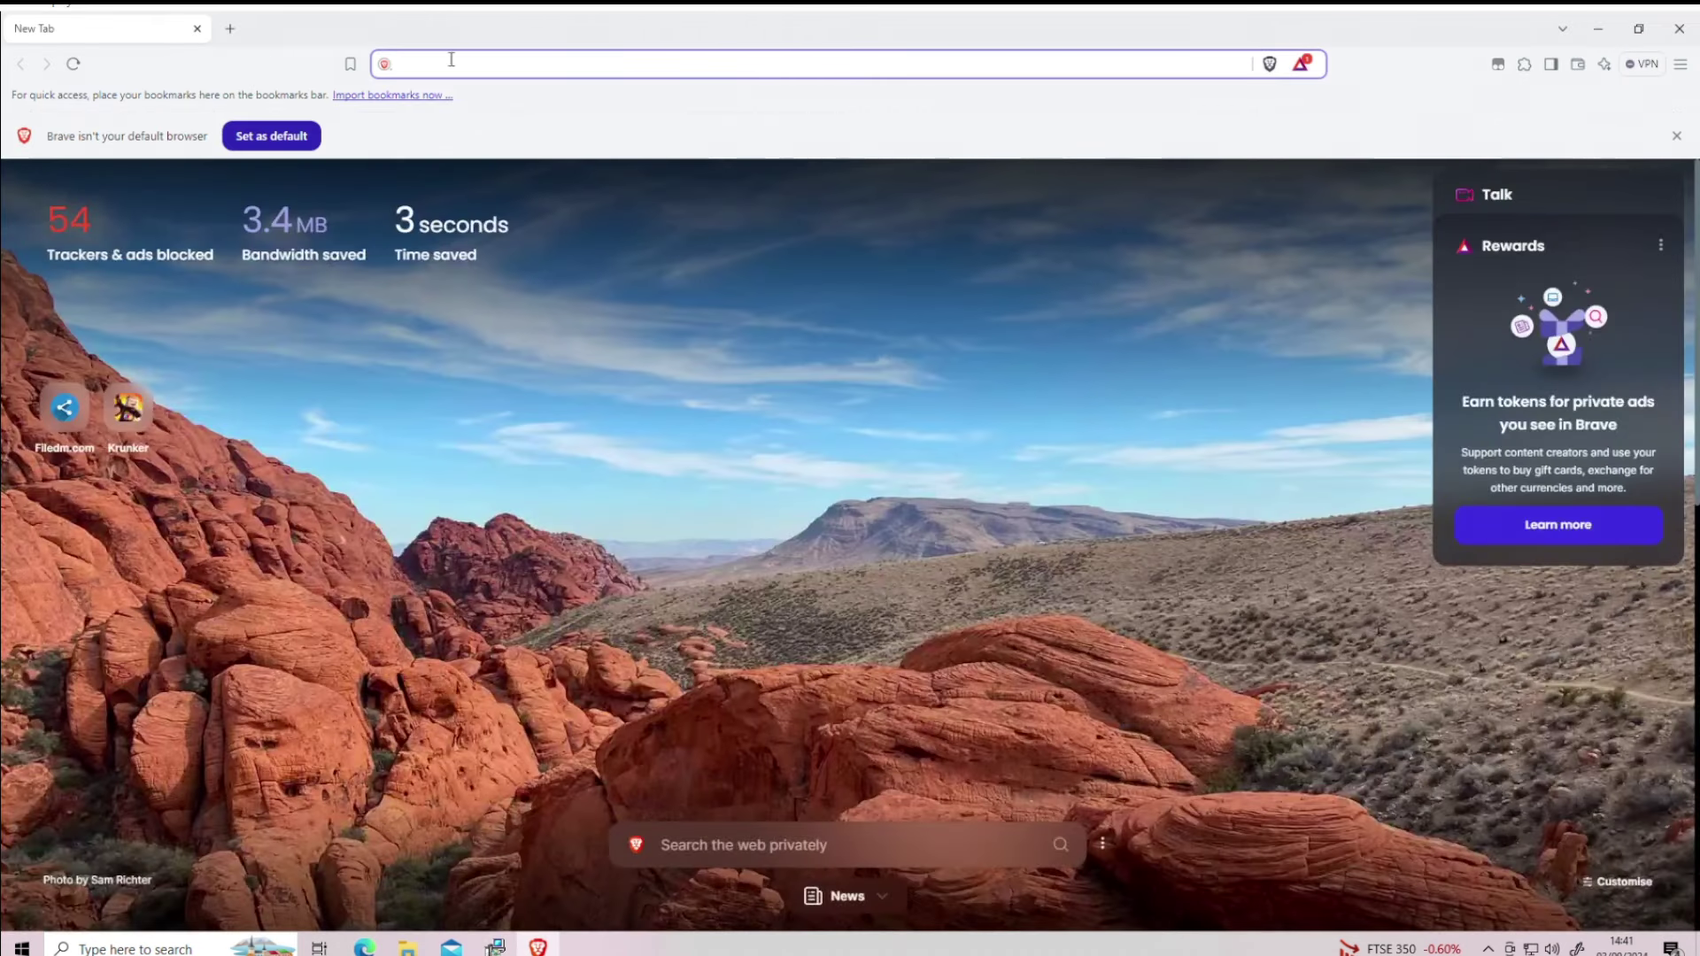
pyautogui.hotkey('ctrl', 'v')
pyautogui.press('Return')
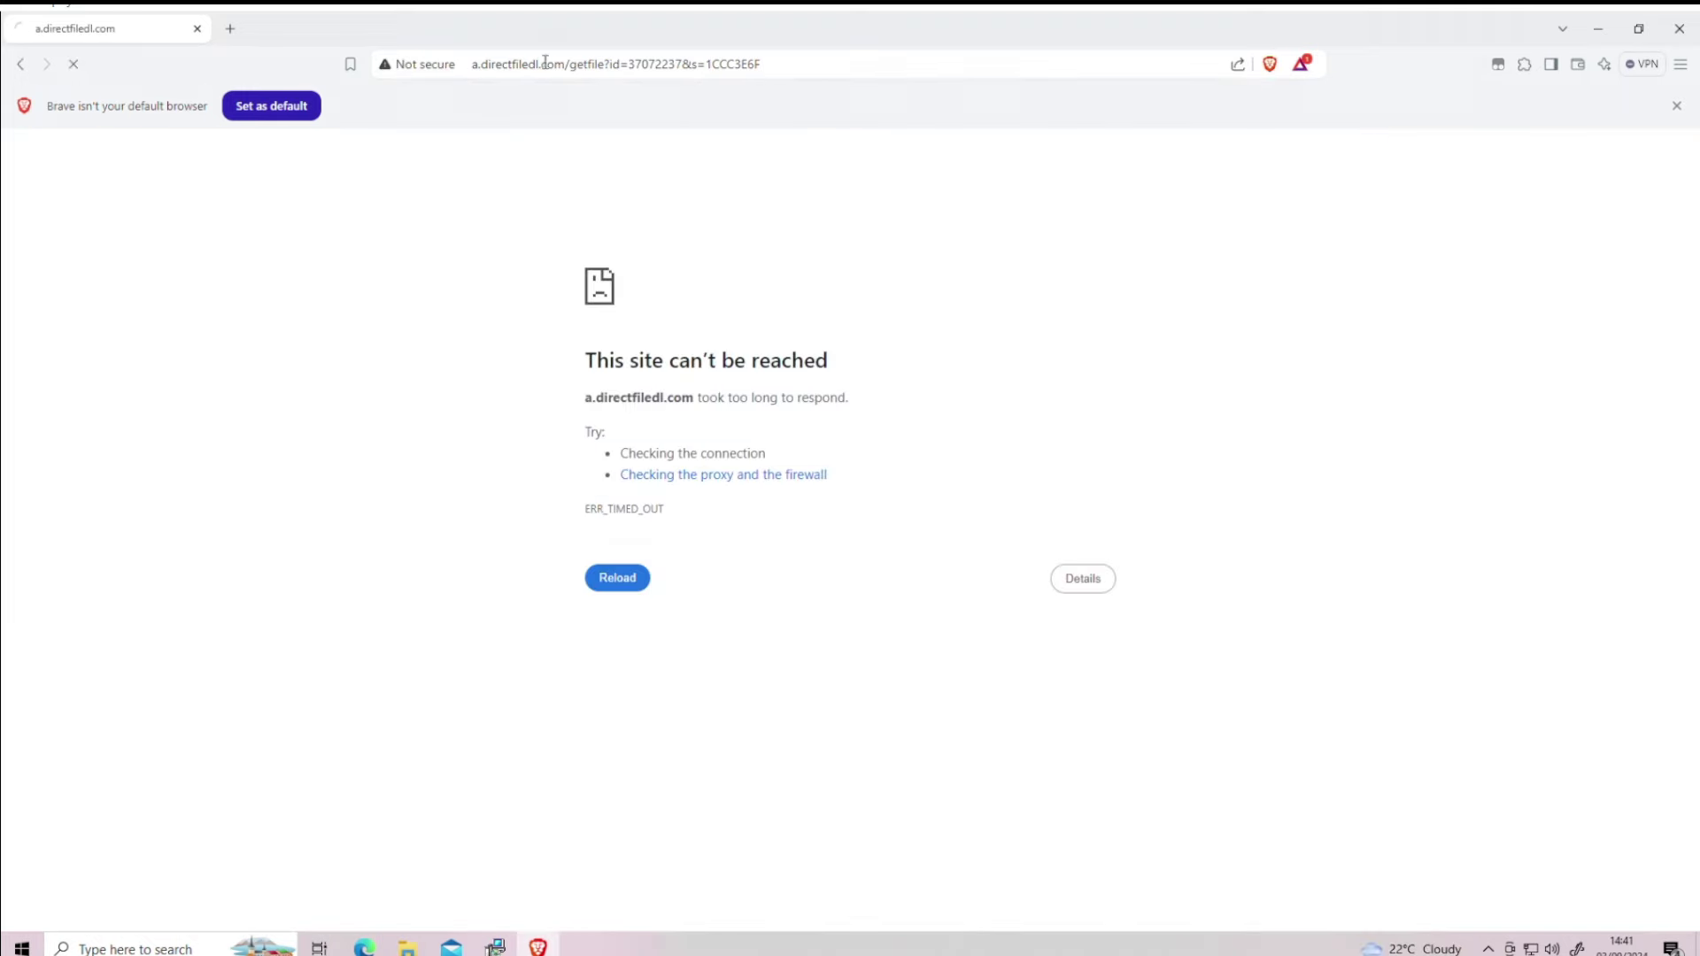
pyautogui.doubleClick(545, 62)
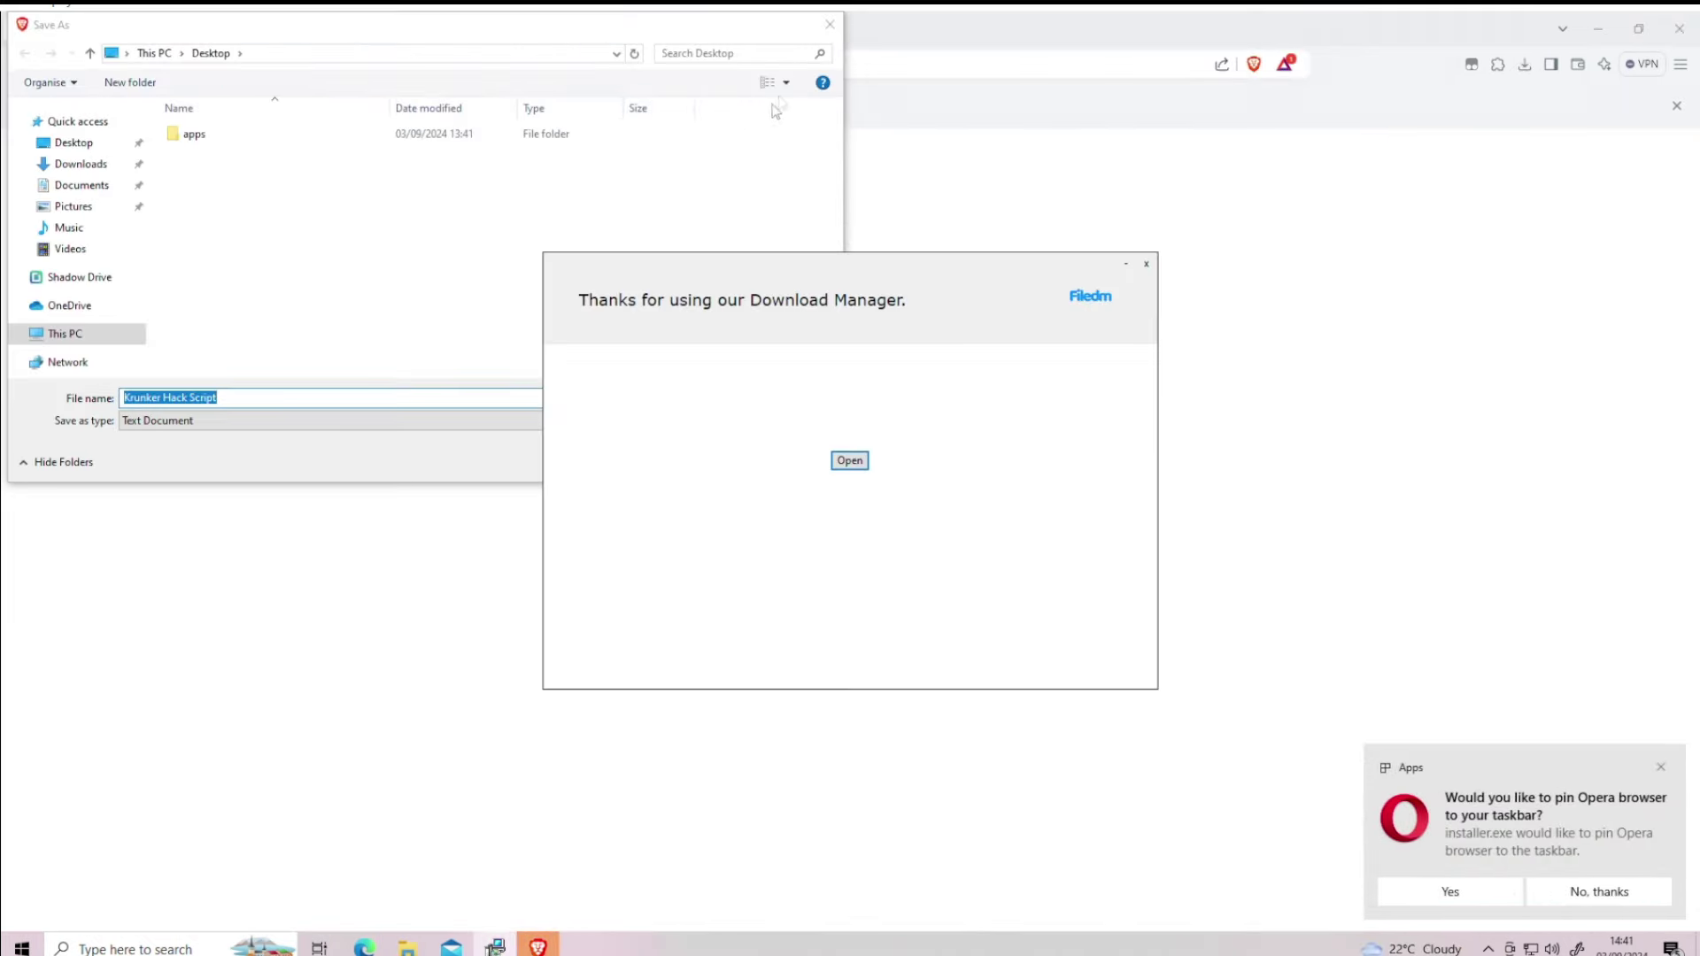
# Close Filedm's thank-you window and save Krunker Hack Script.txt to the Desktop
pyautogui.click(1148, 264)
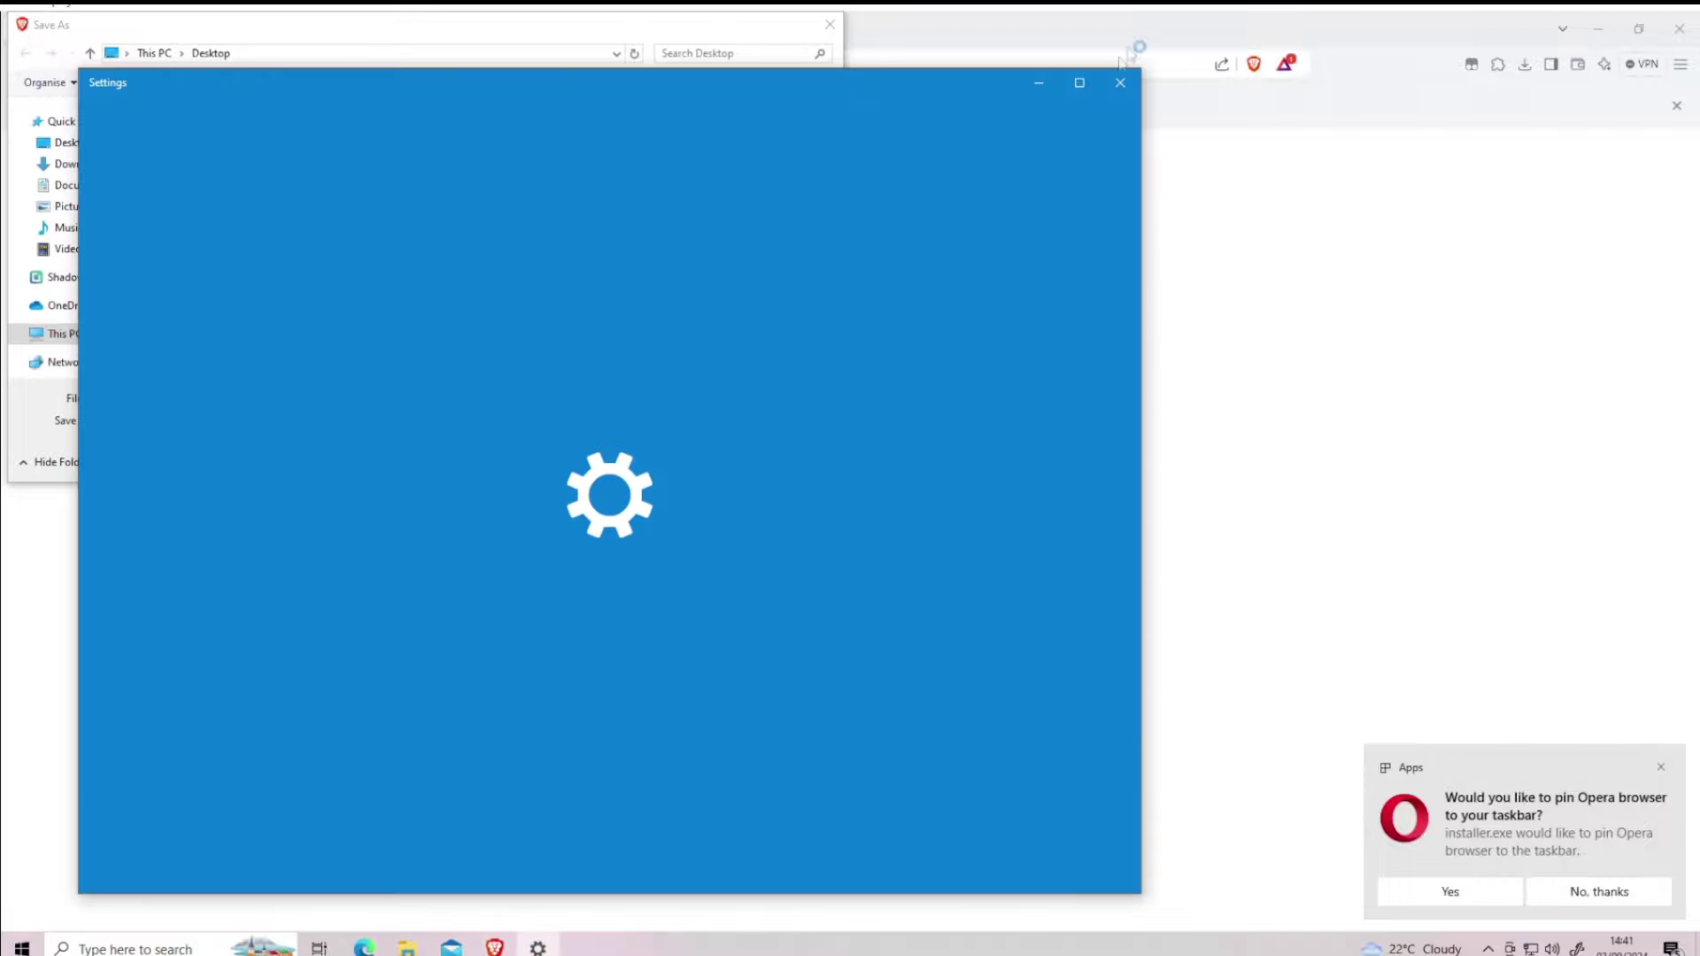
pyautogui.click(1113, 92)
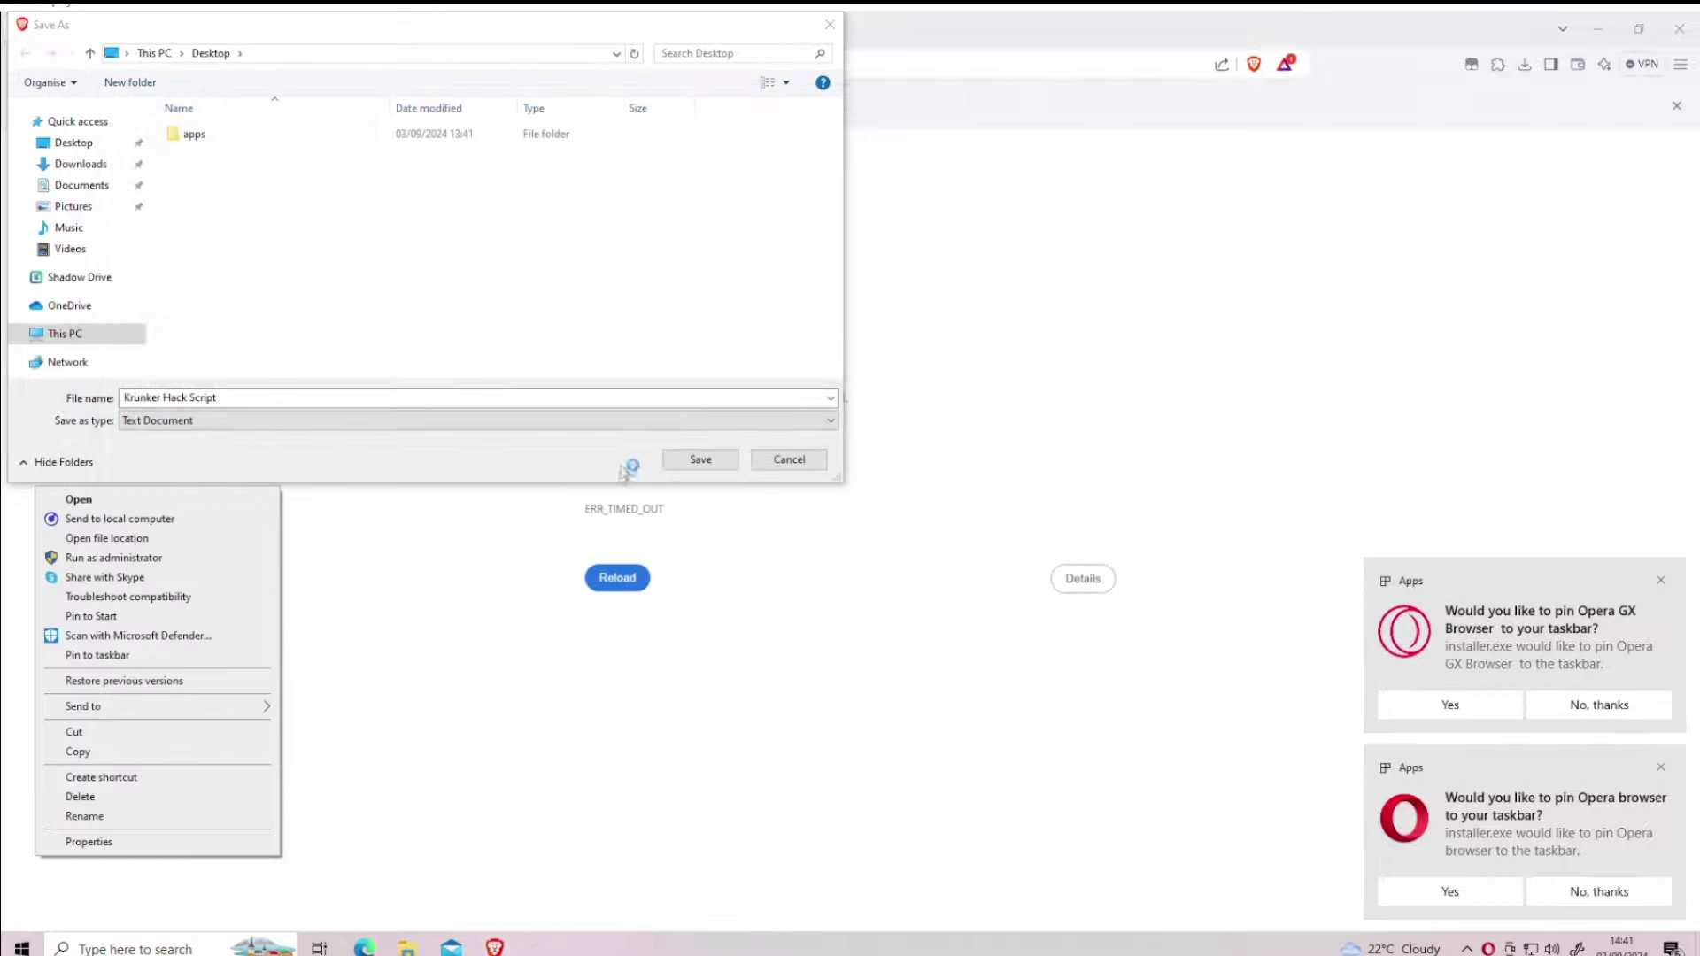
pyautogui.click(683, 466)
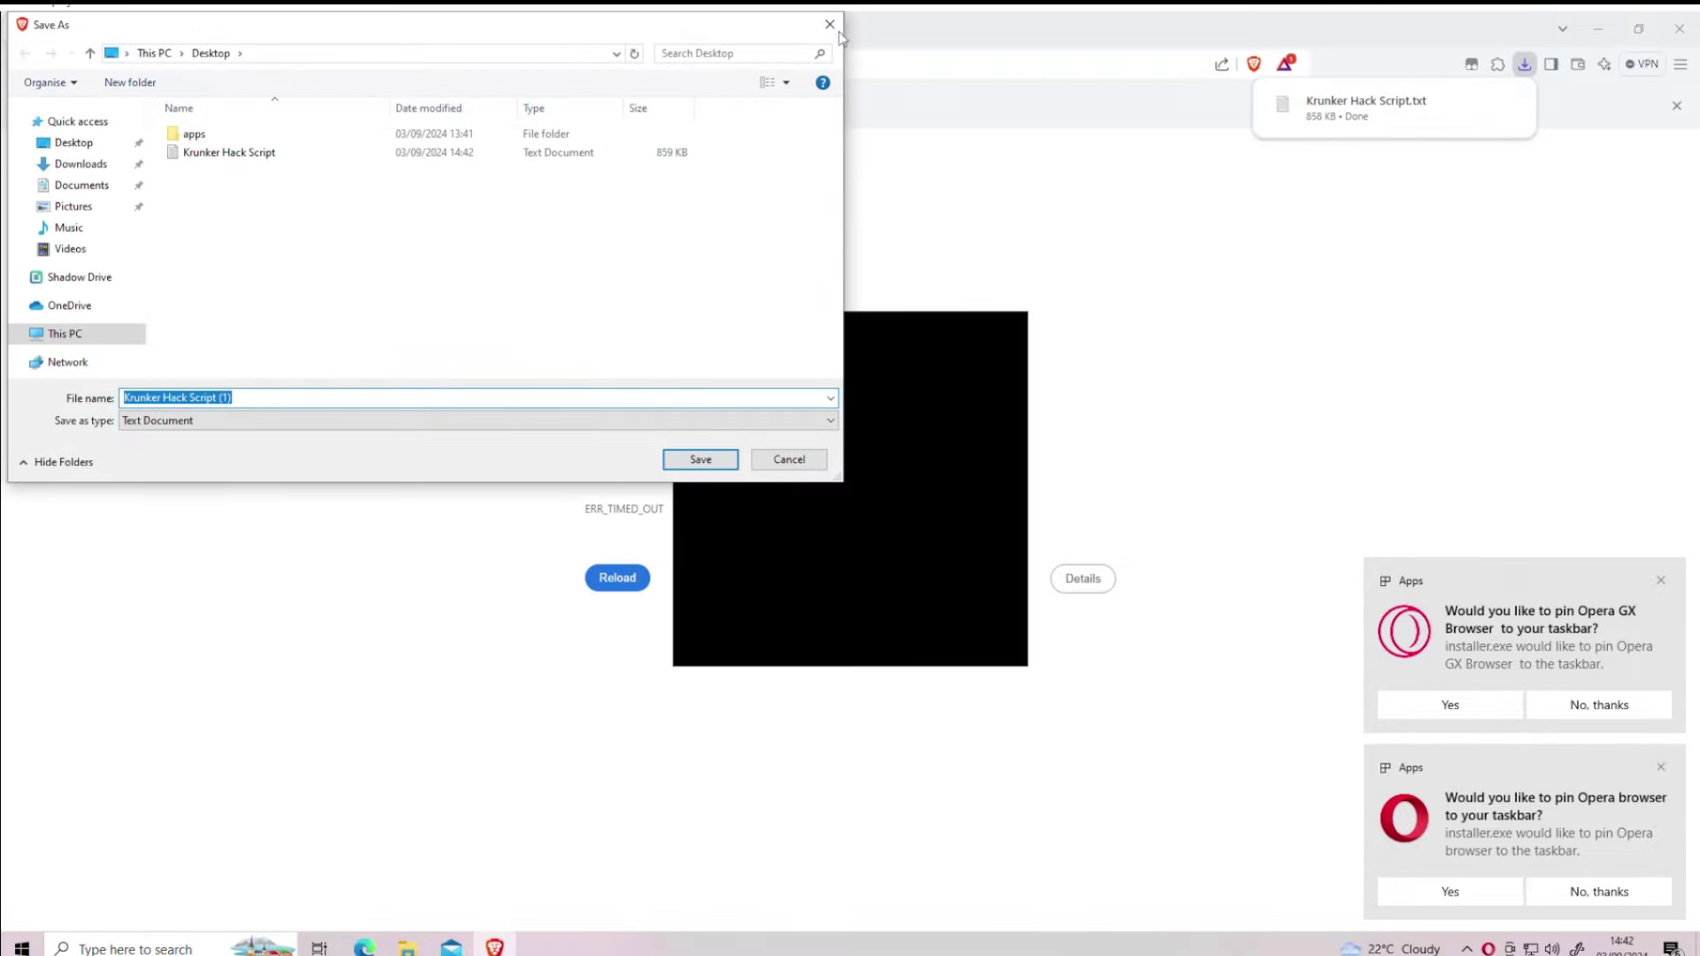
pyautogui.click(833, 26)
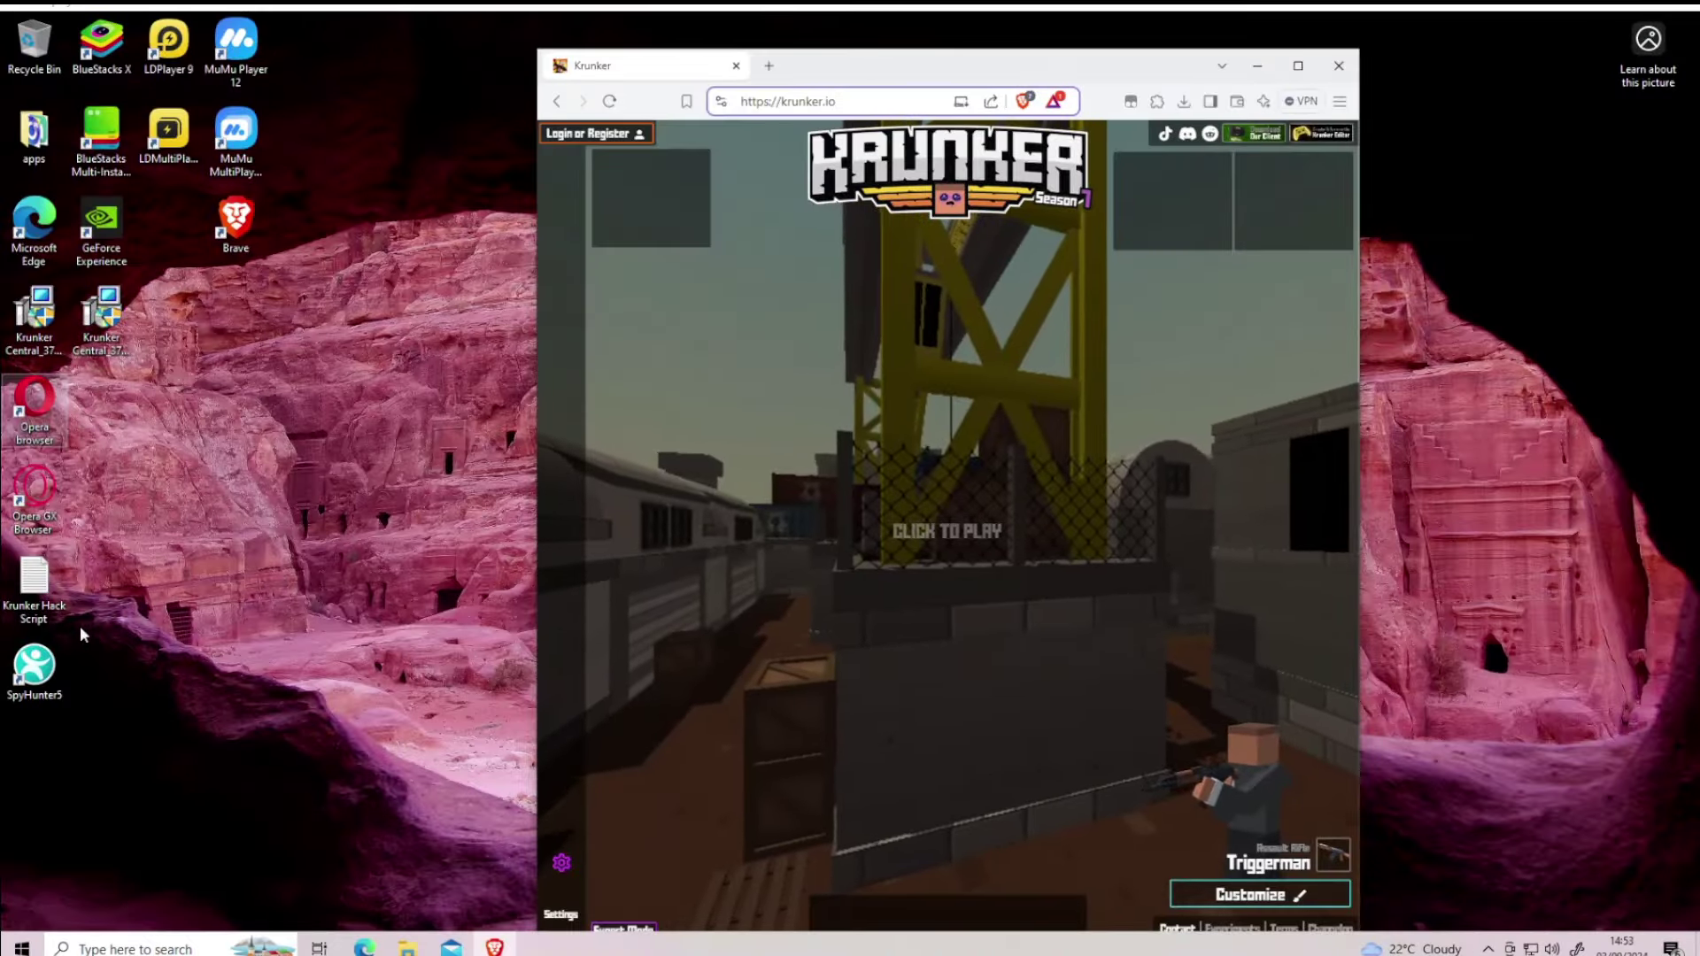
# Open Krunker Hack Script in Notepad, select and copy all the userscript text, then close Notepad
pyautogui.click(43, 600)
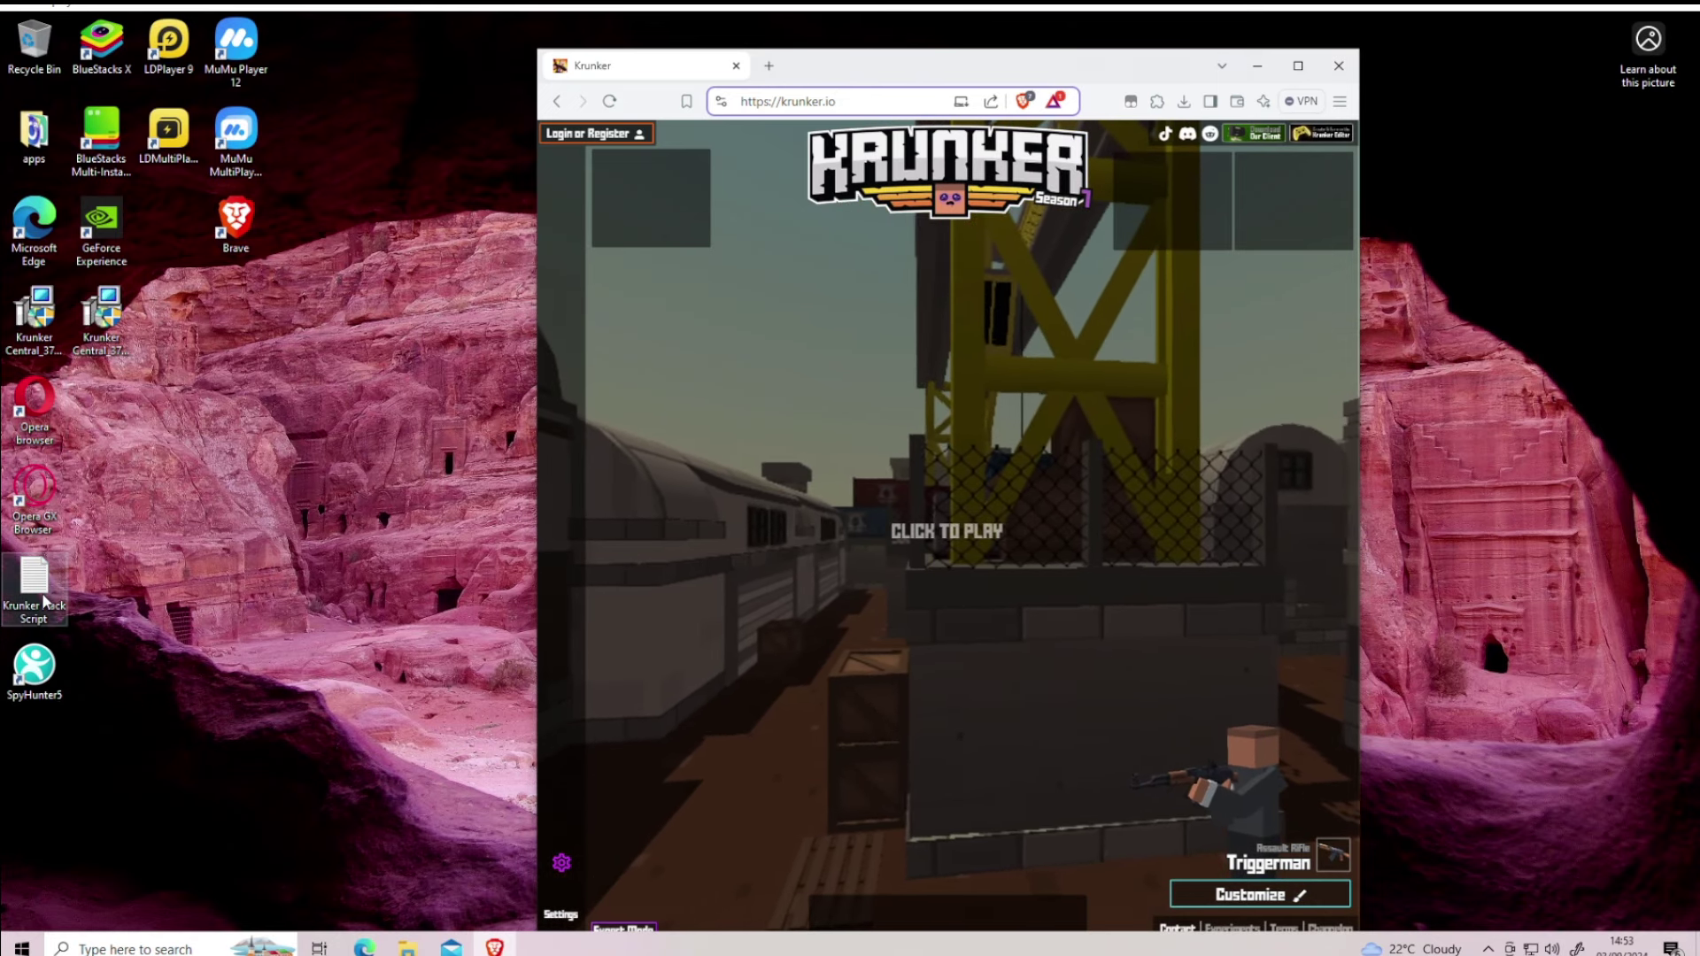
pyautogui.doubleClick(43, 601)
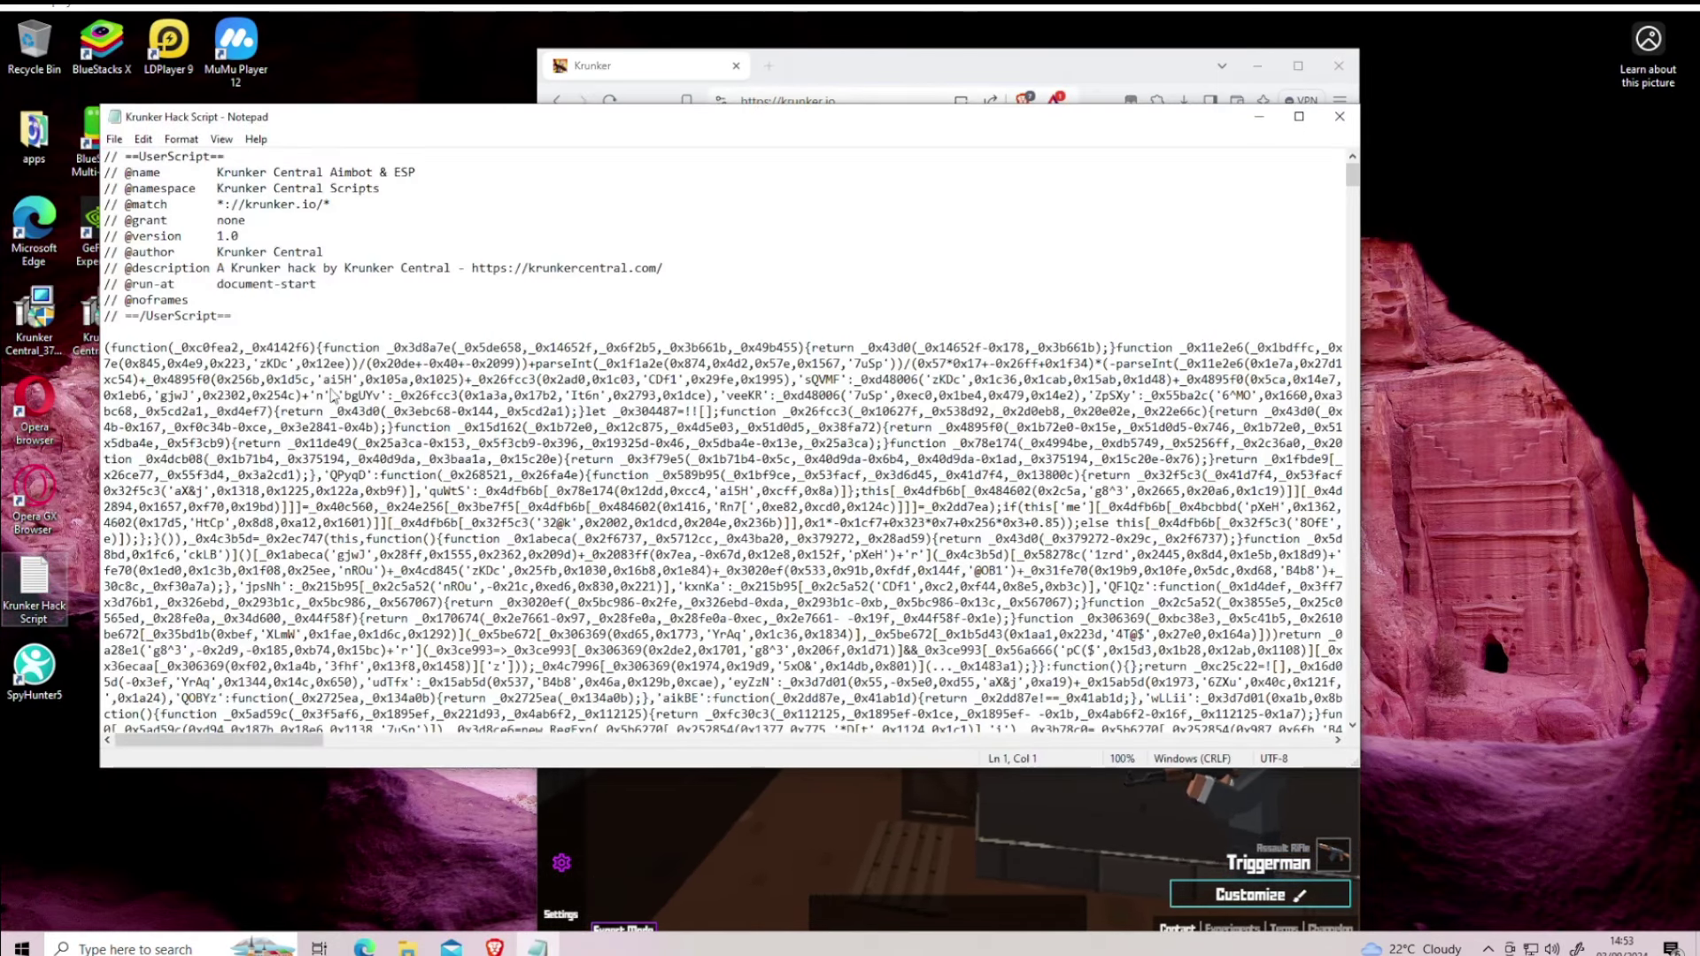
pyautogui.click(327, 381)
pyautogui.rightClick(330, 387)
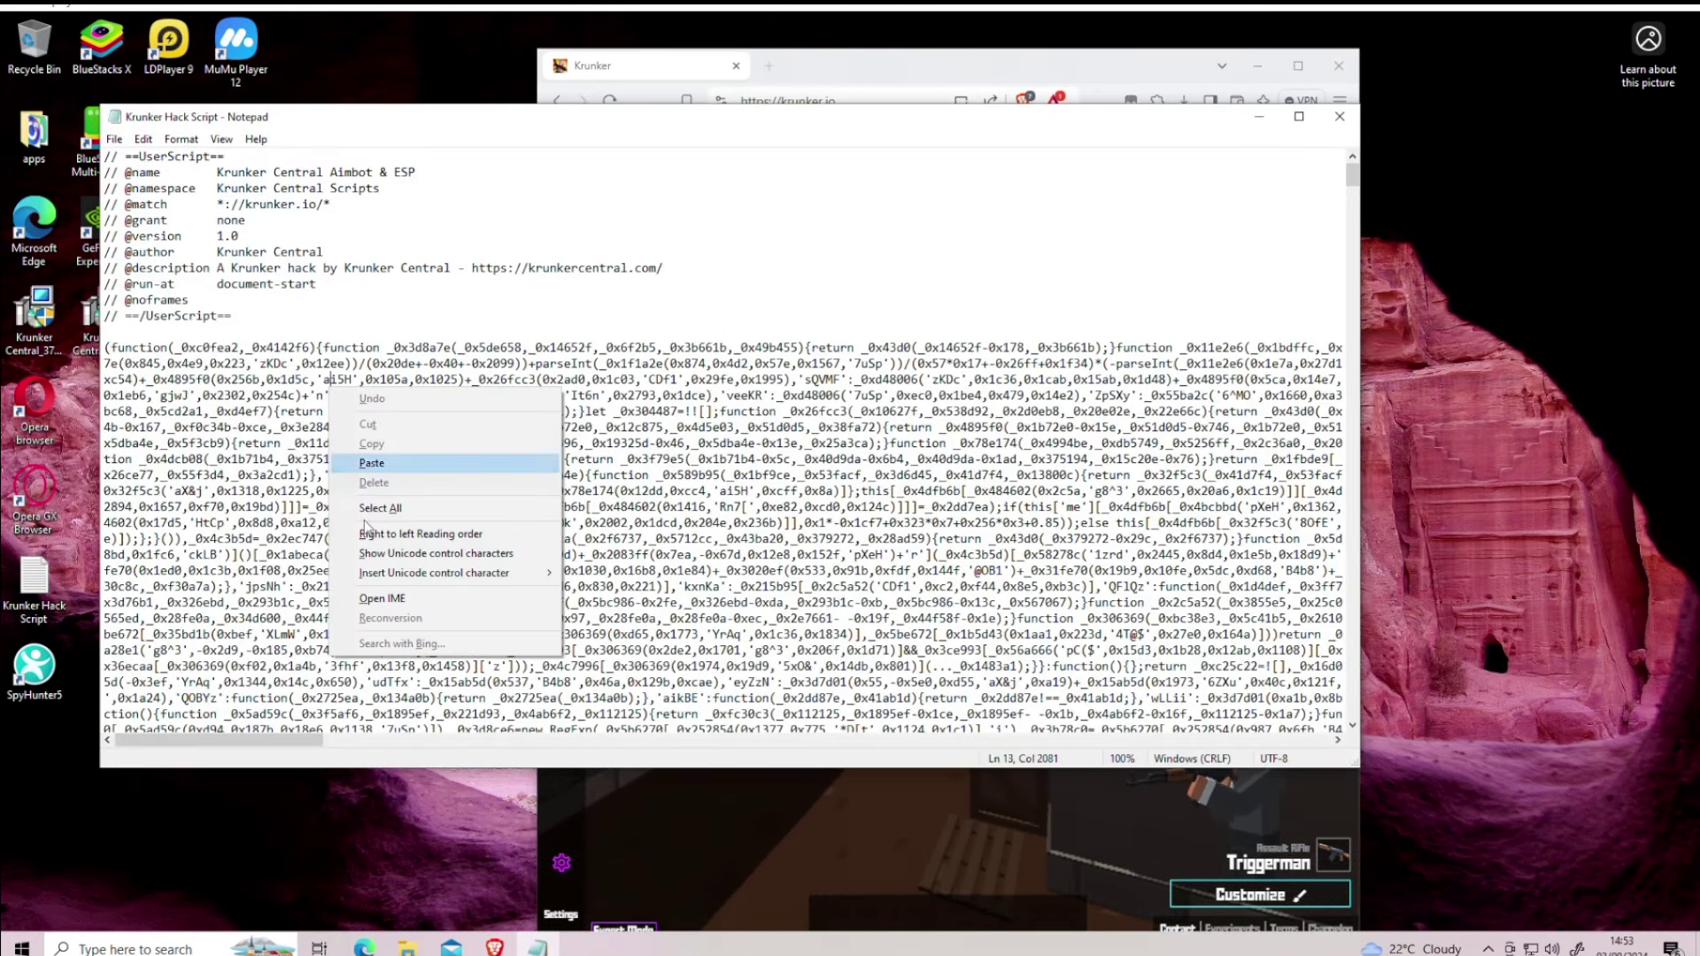
pyautogui.click(367, 508)
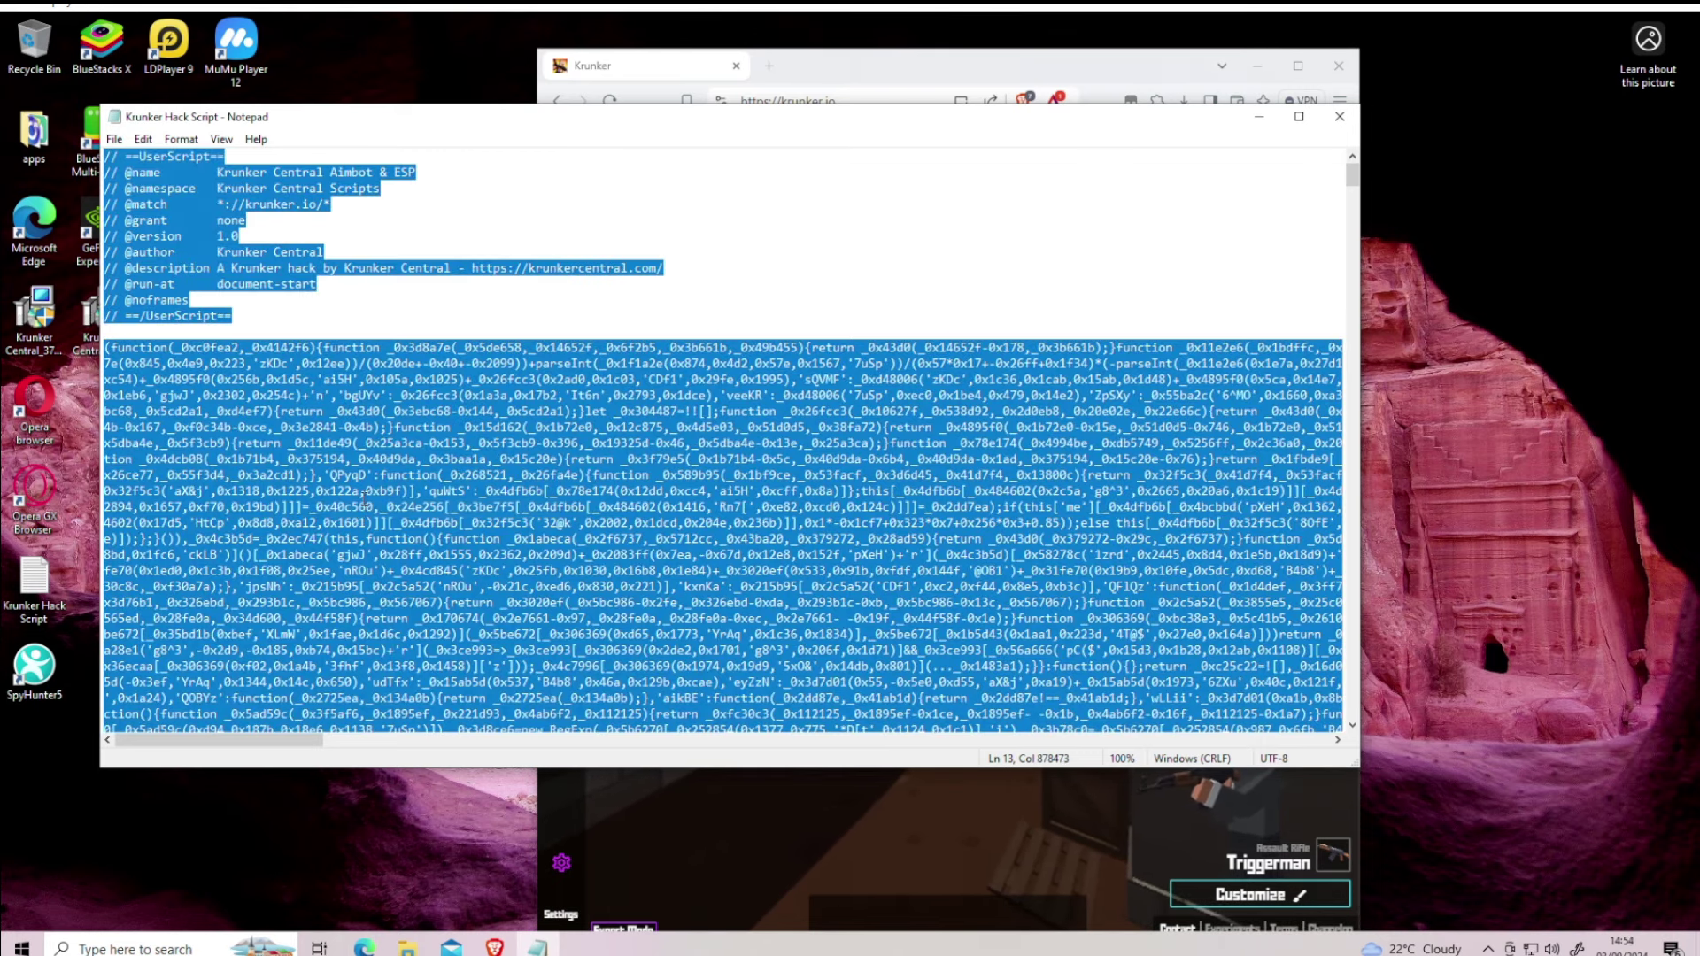
pyautogui.rightClick(364, 499)
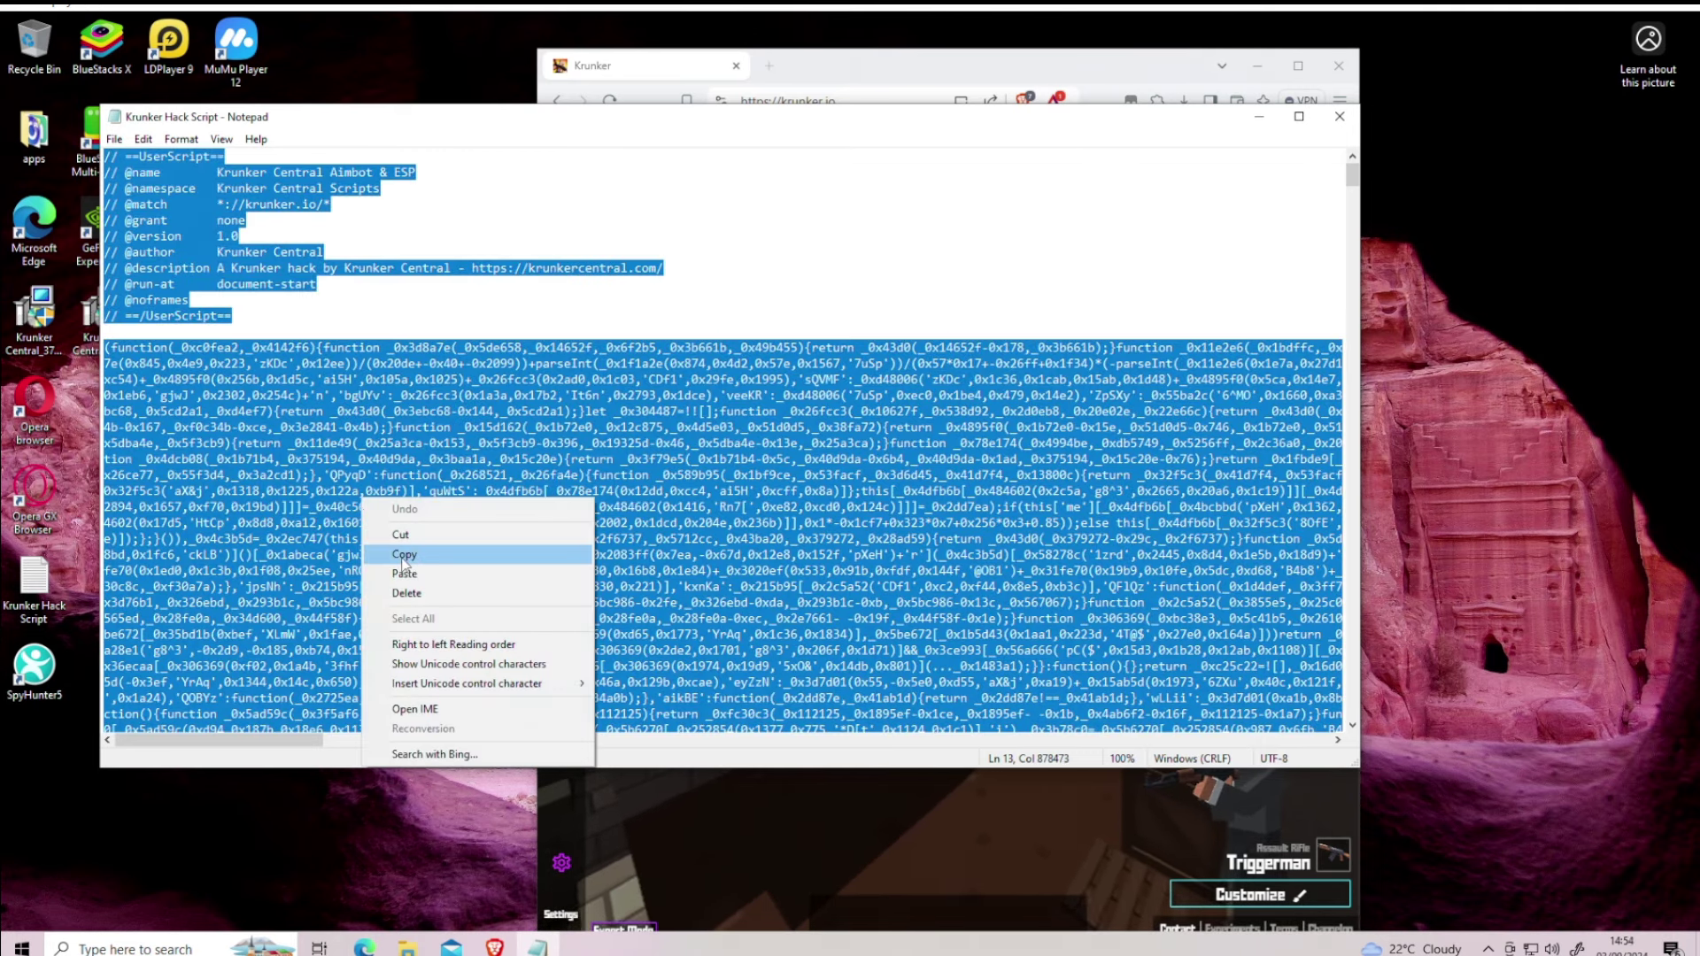
pyautogui.click(404, 556)
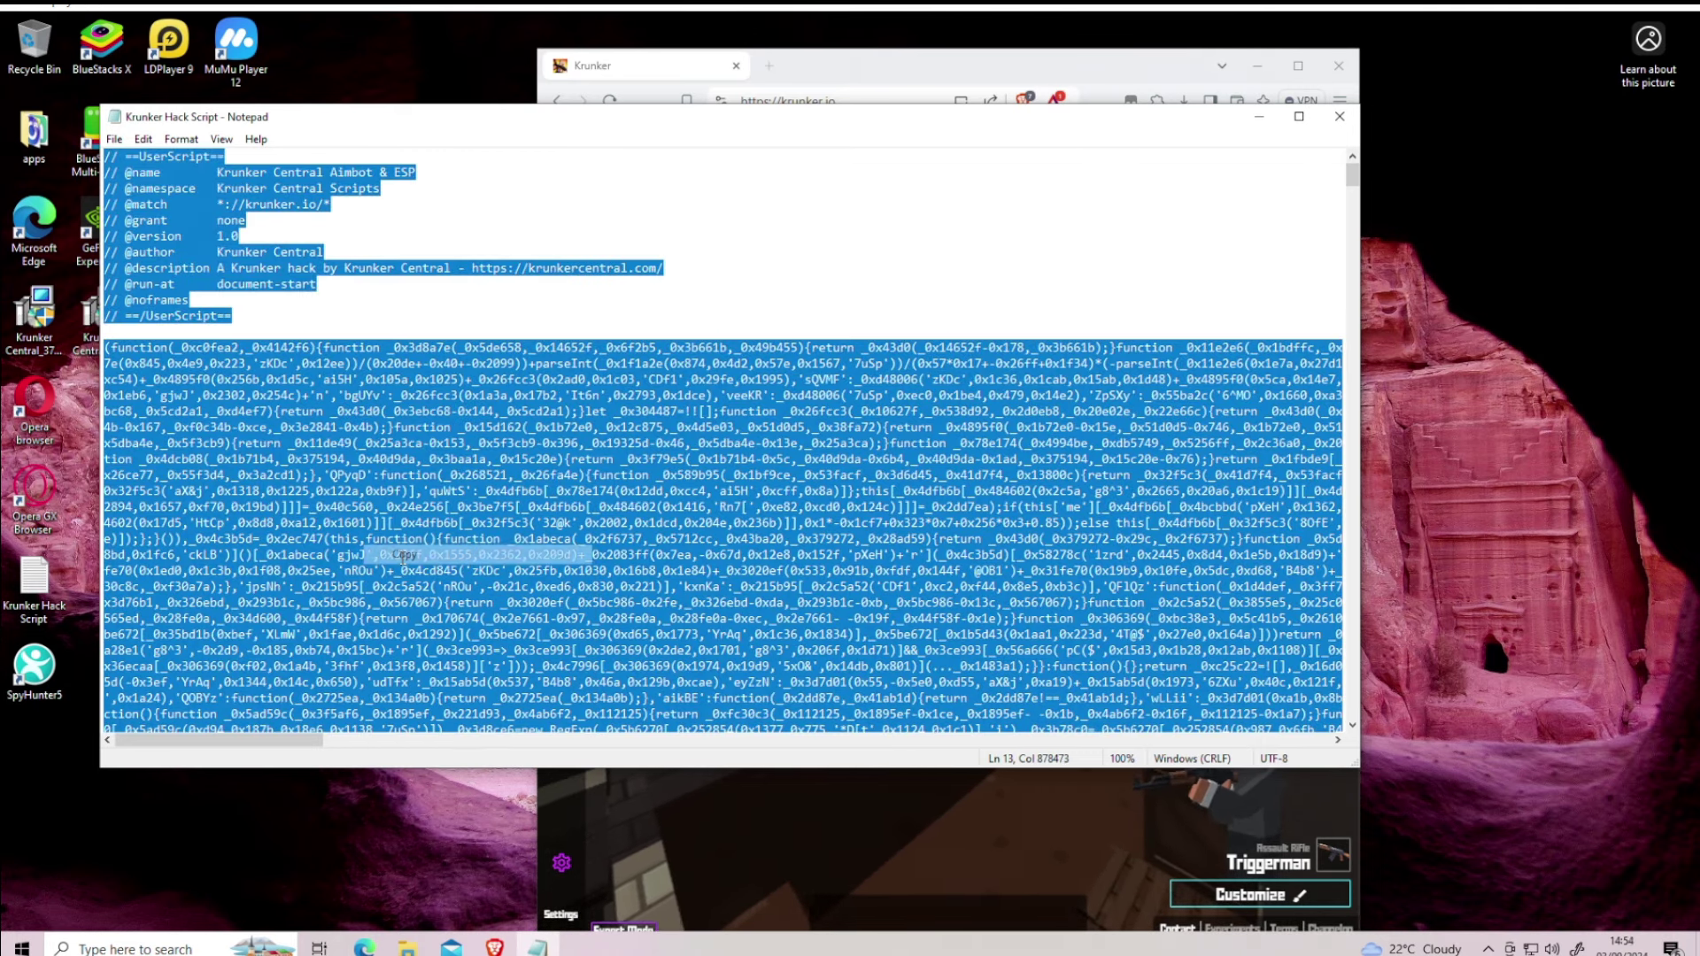
pyautogui.click(1340, 117)
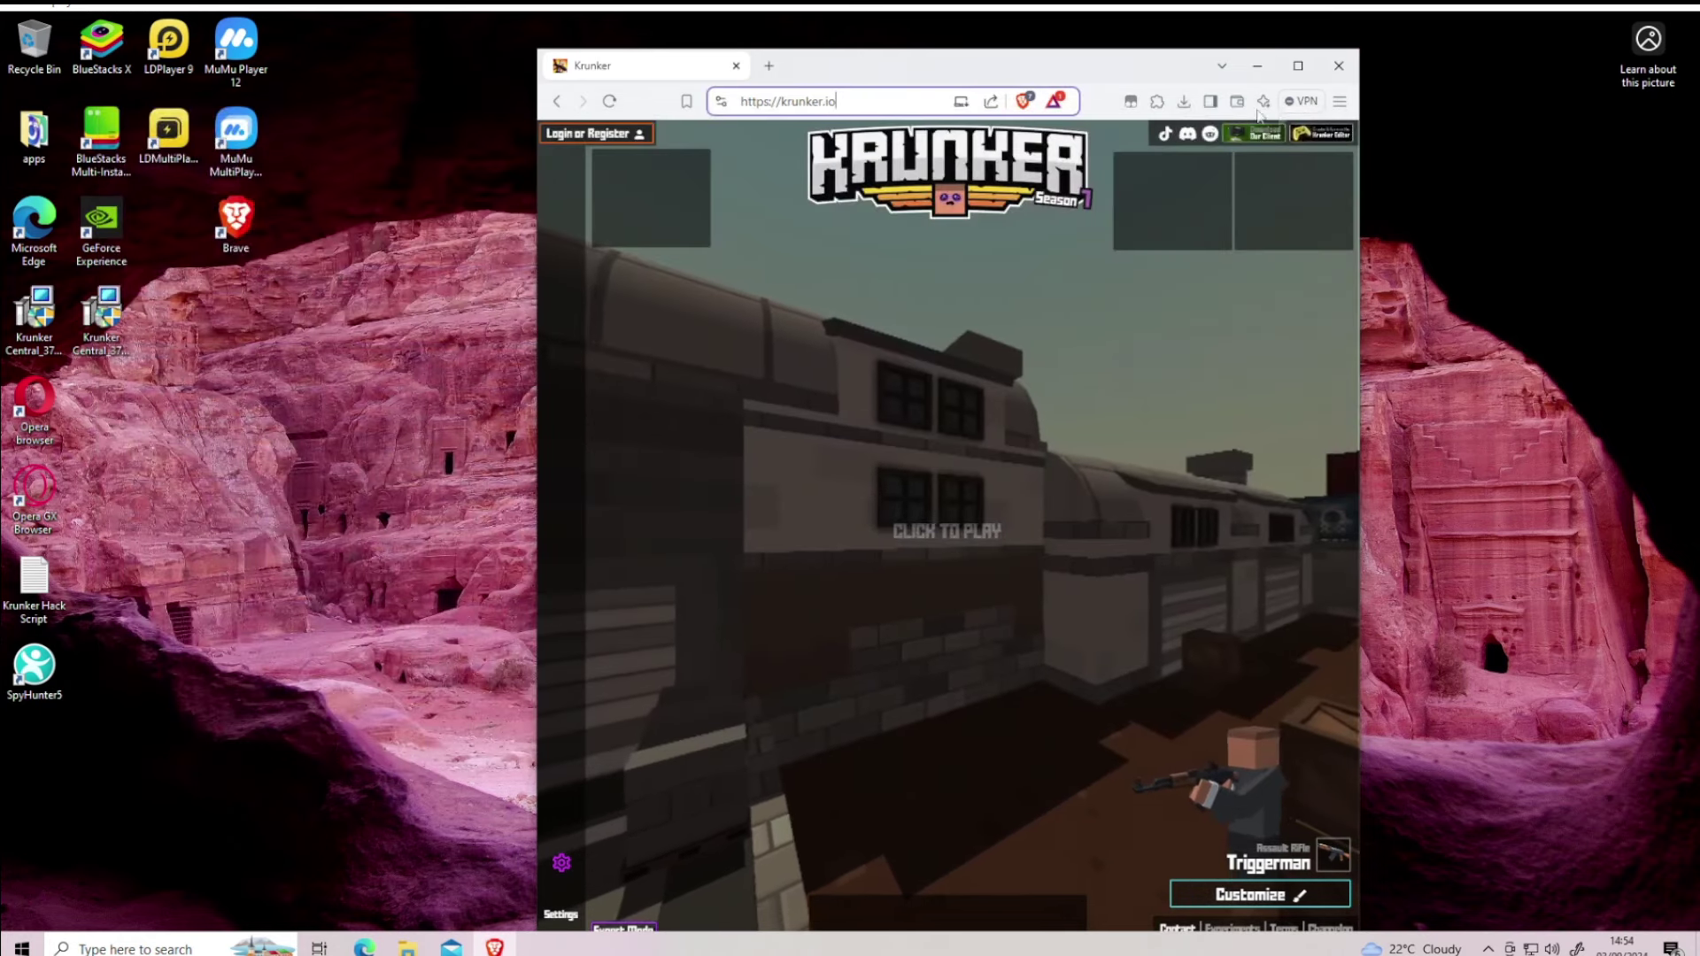
# Go to the Tampermonkey dashboard and start a new userscript
pyautogui.click(1132, 105)
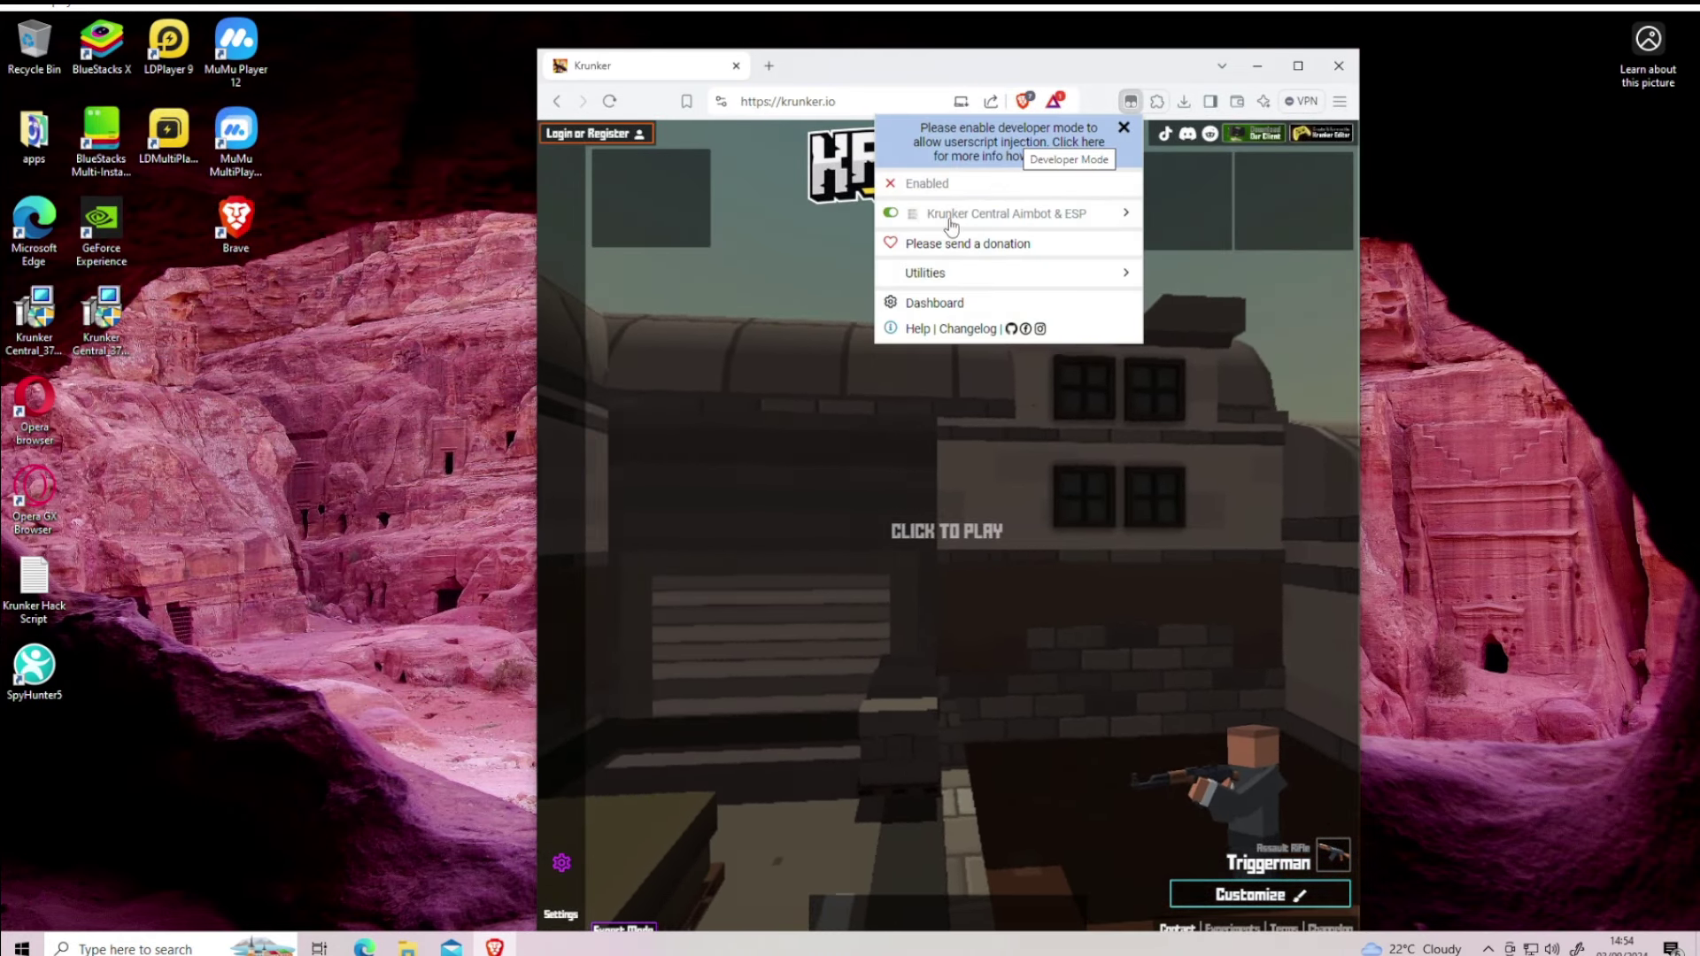
pyautogui.click(939, 305)
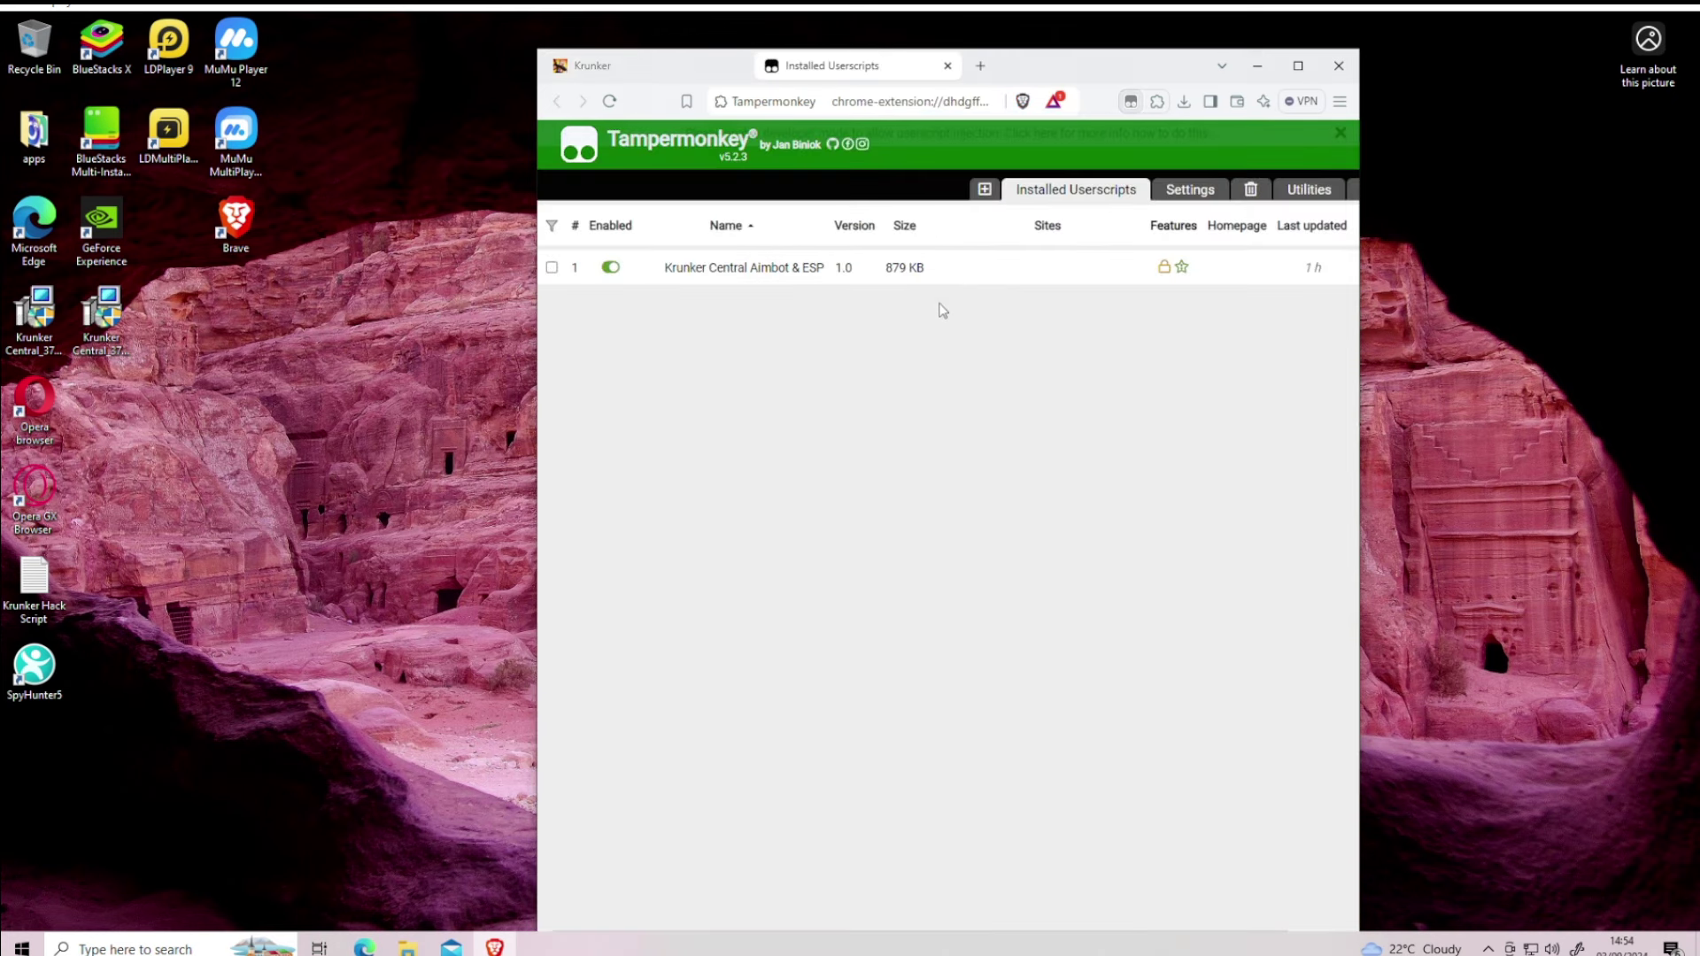
pyautogui.click(985, 192)
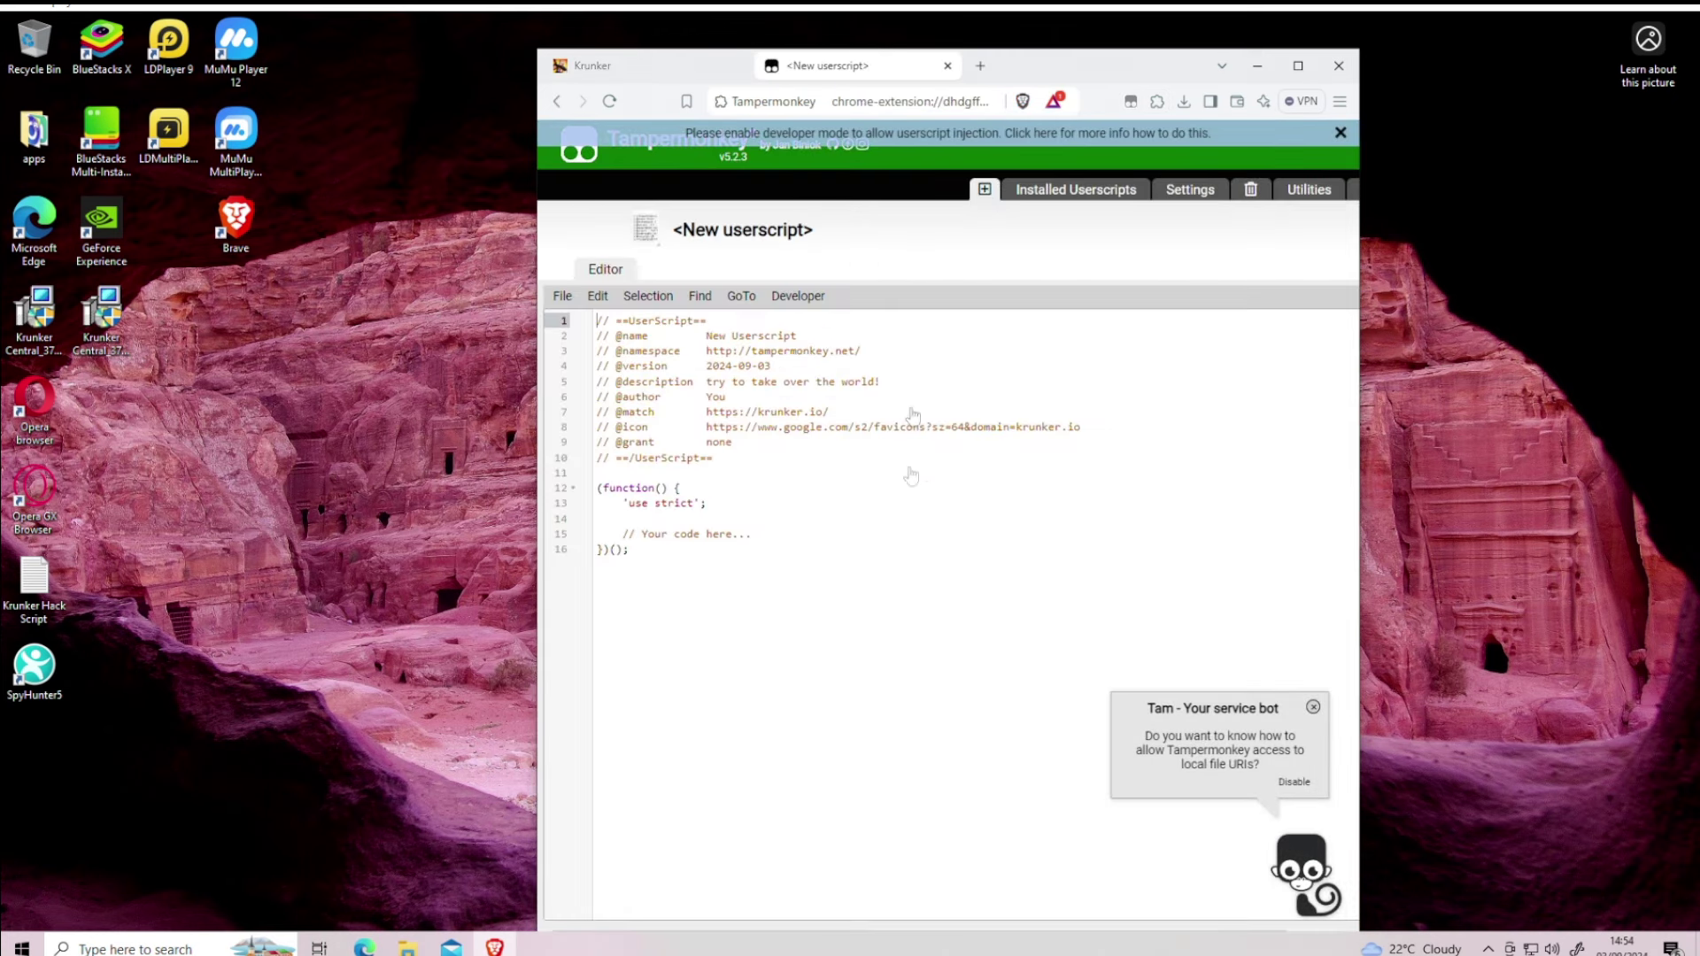
# Replace the template code with the copied Krunker script and save it with File > Save
pyautogui.moveTo(584, 353); pyautogui.dragTo(638, 575)
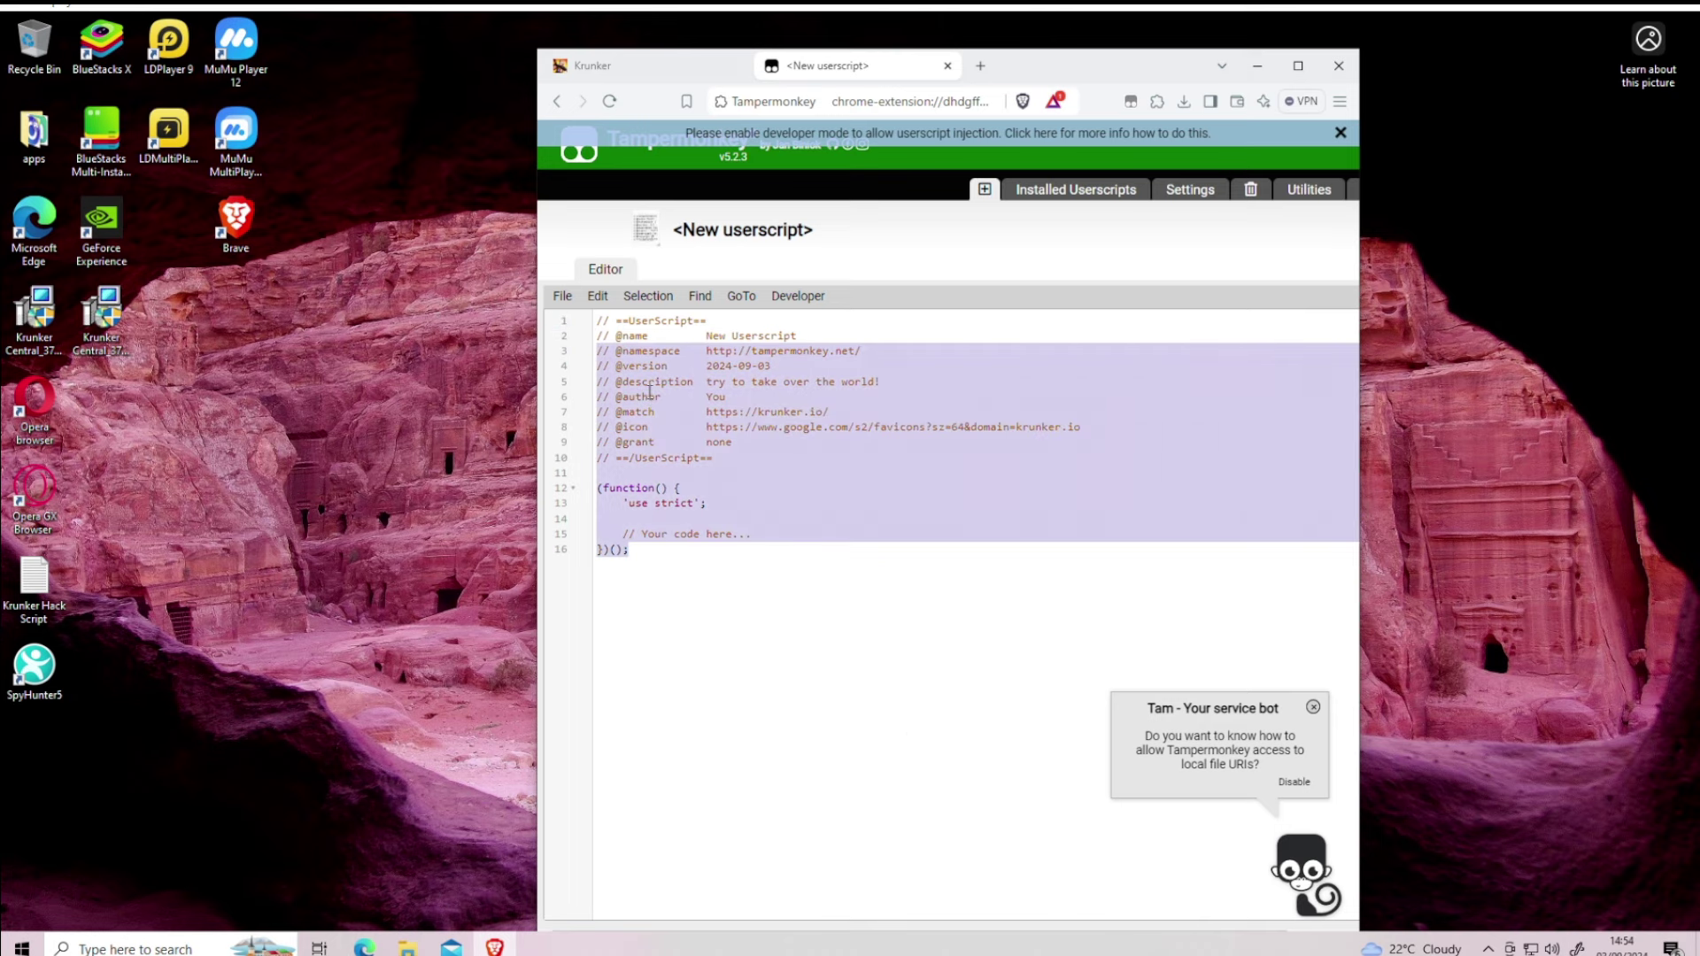
pyautogui.click(650, 391)
pyautogui.hotkey('ctrl', 'a')
pyautogui.press('BackSpace')
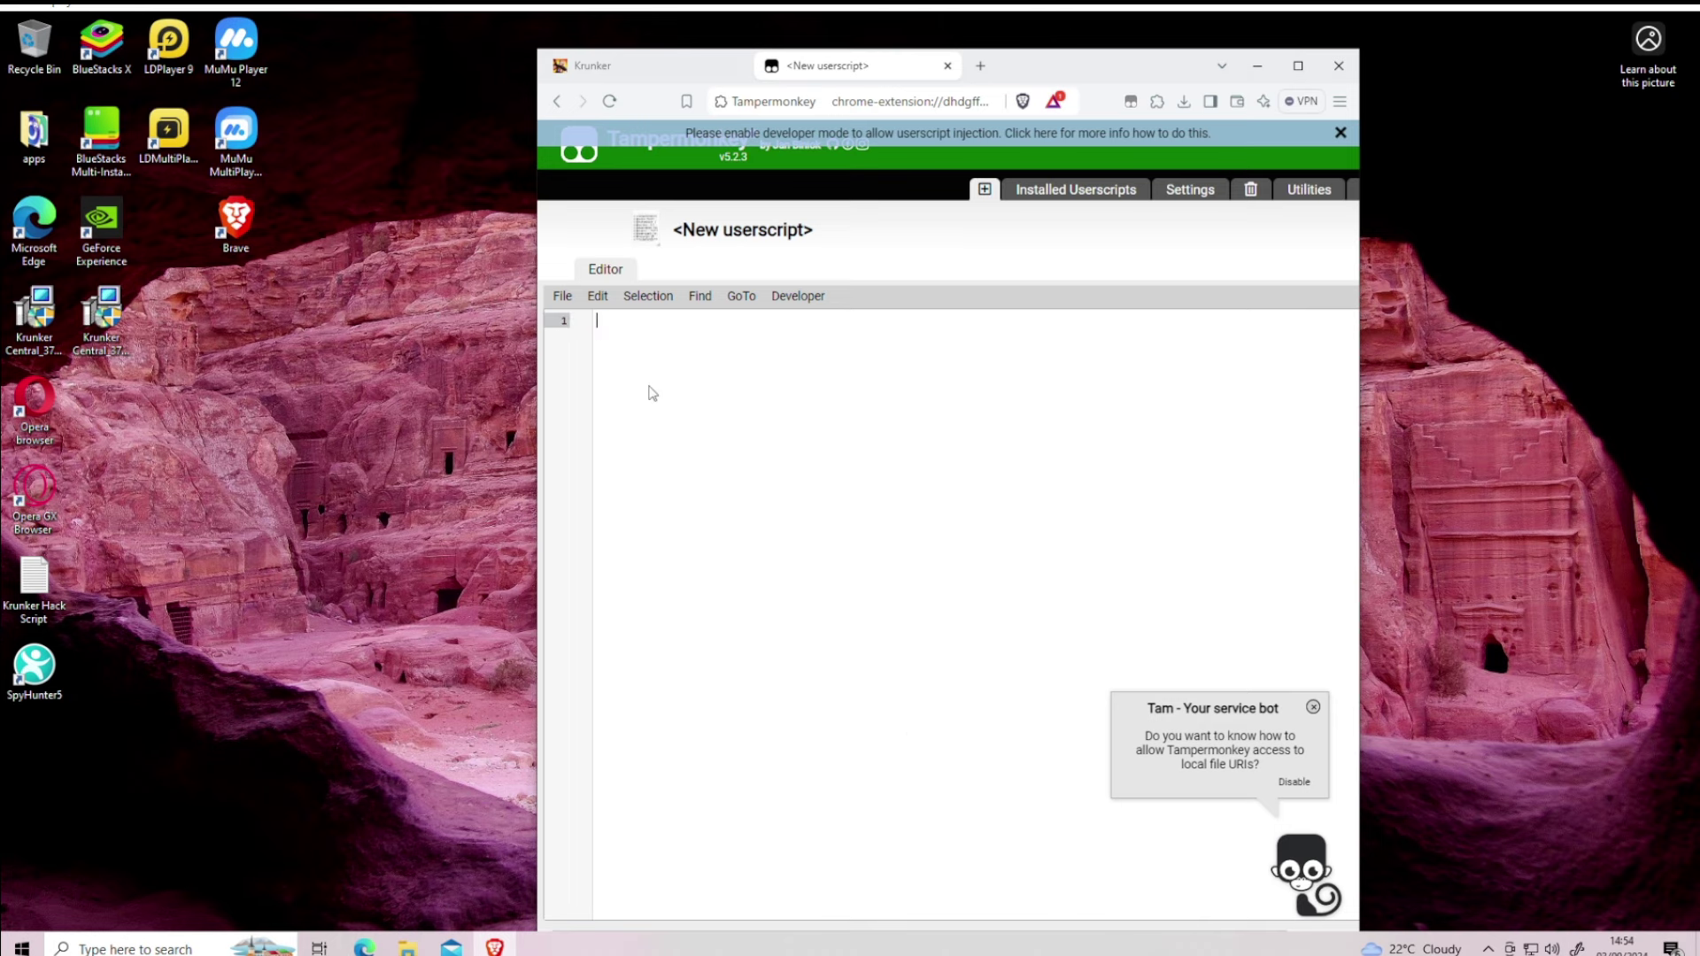
pyautogui.rightClick(650, 389)
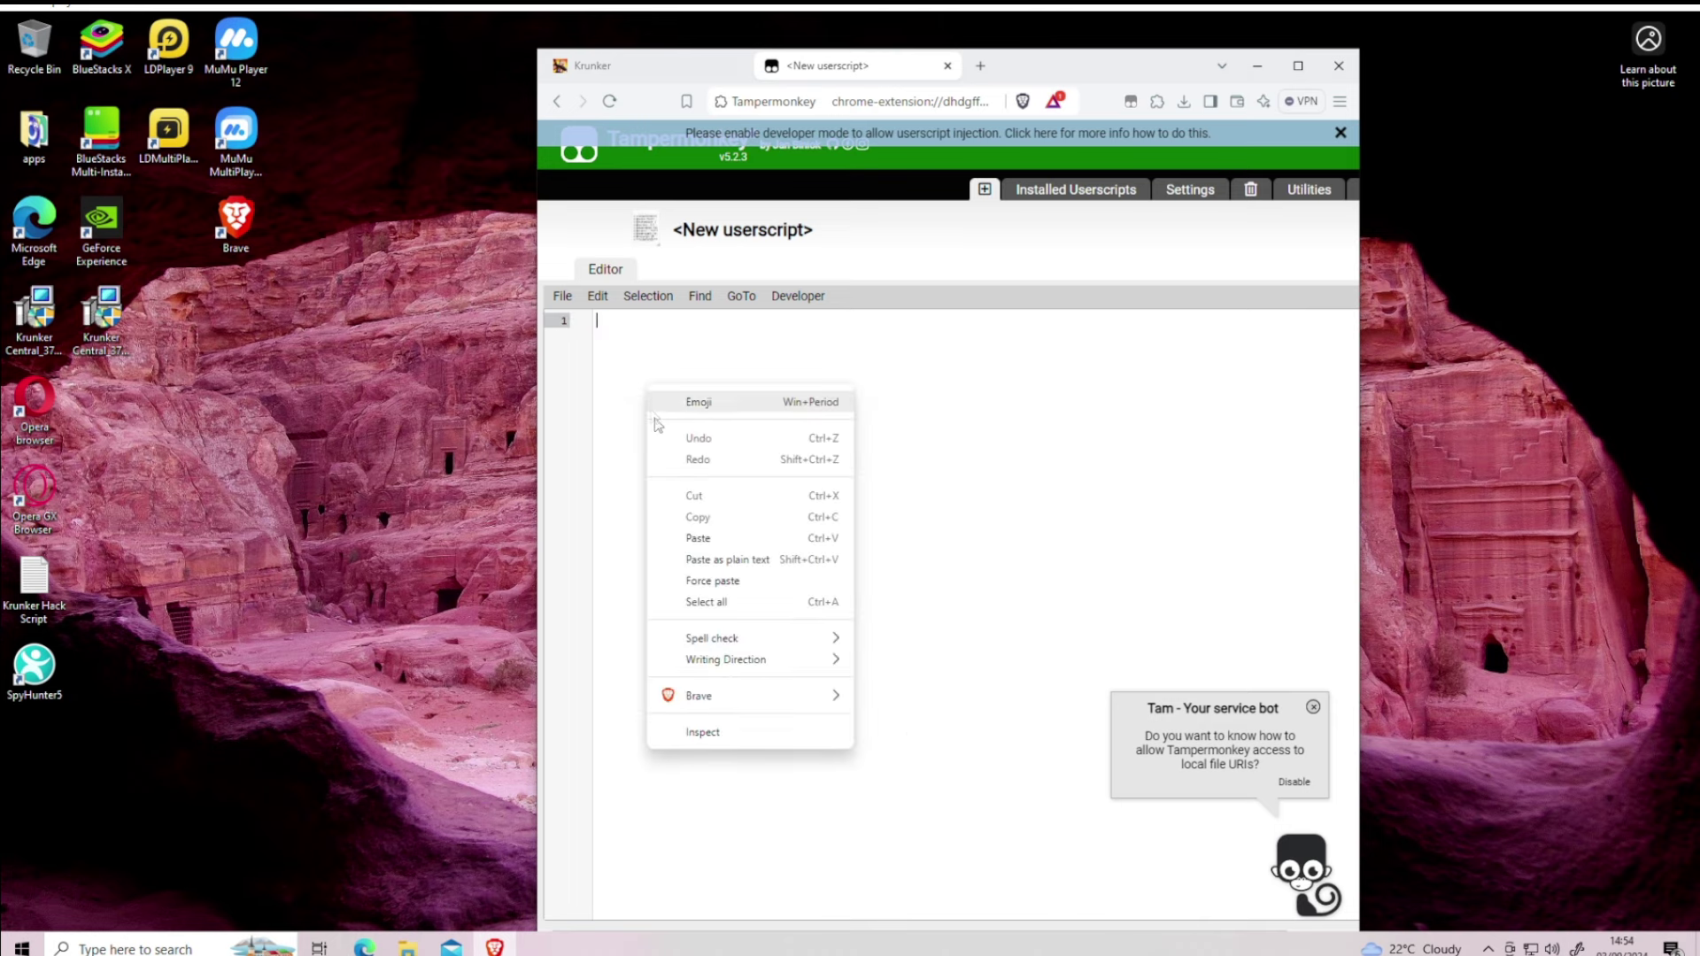
pyautogui.click(732, 538)
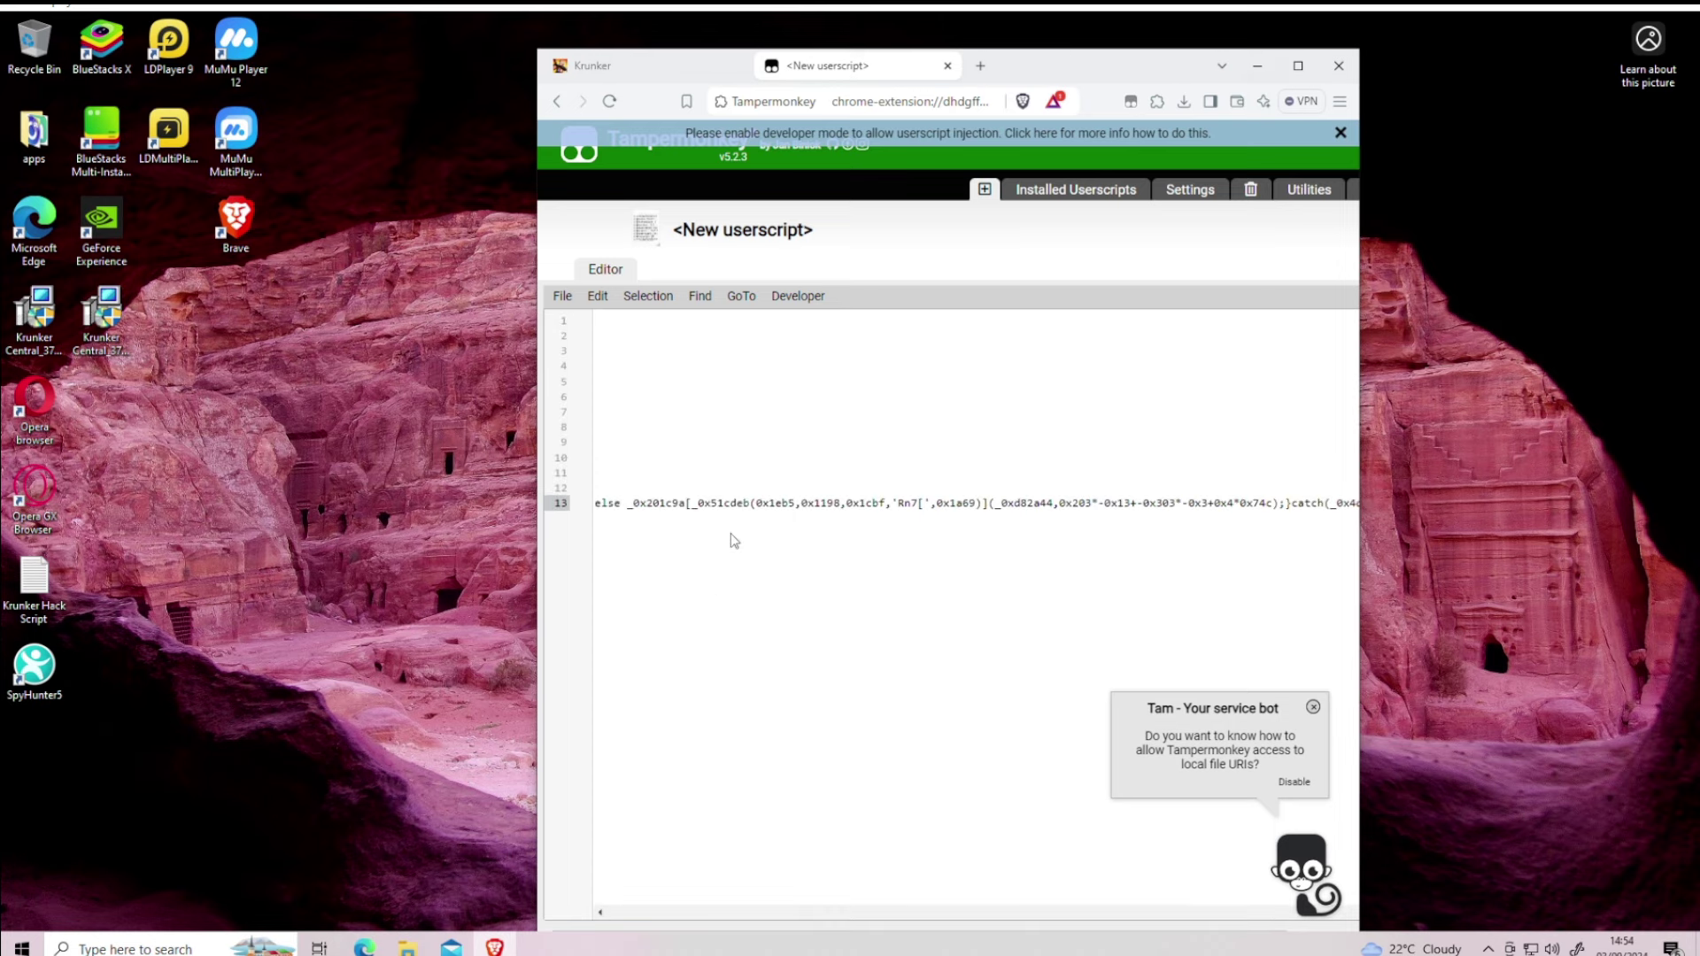
pyautogui.click(561, 298)
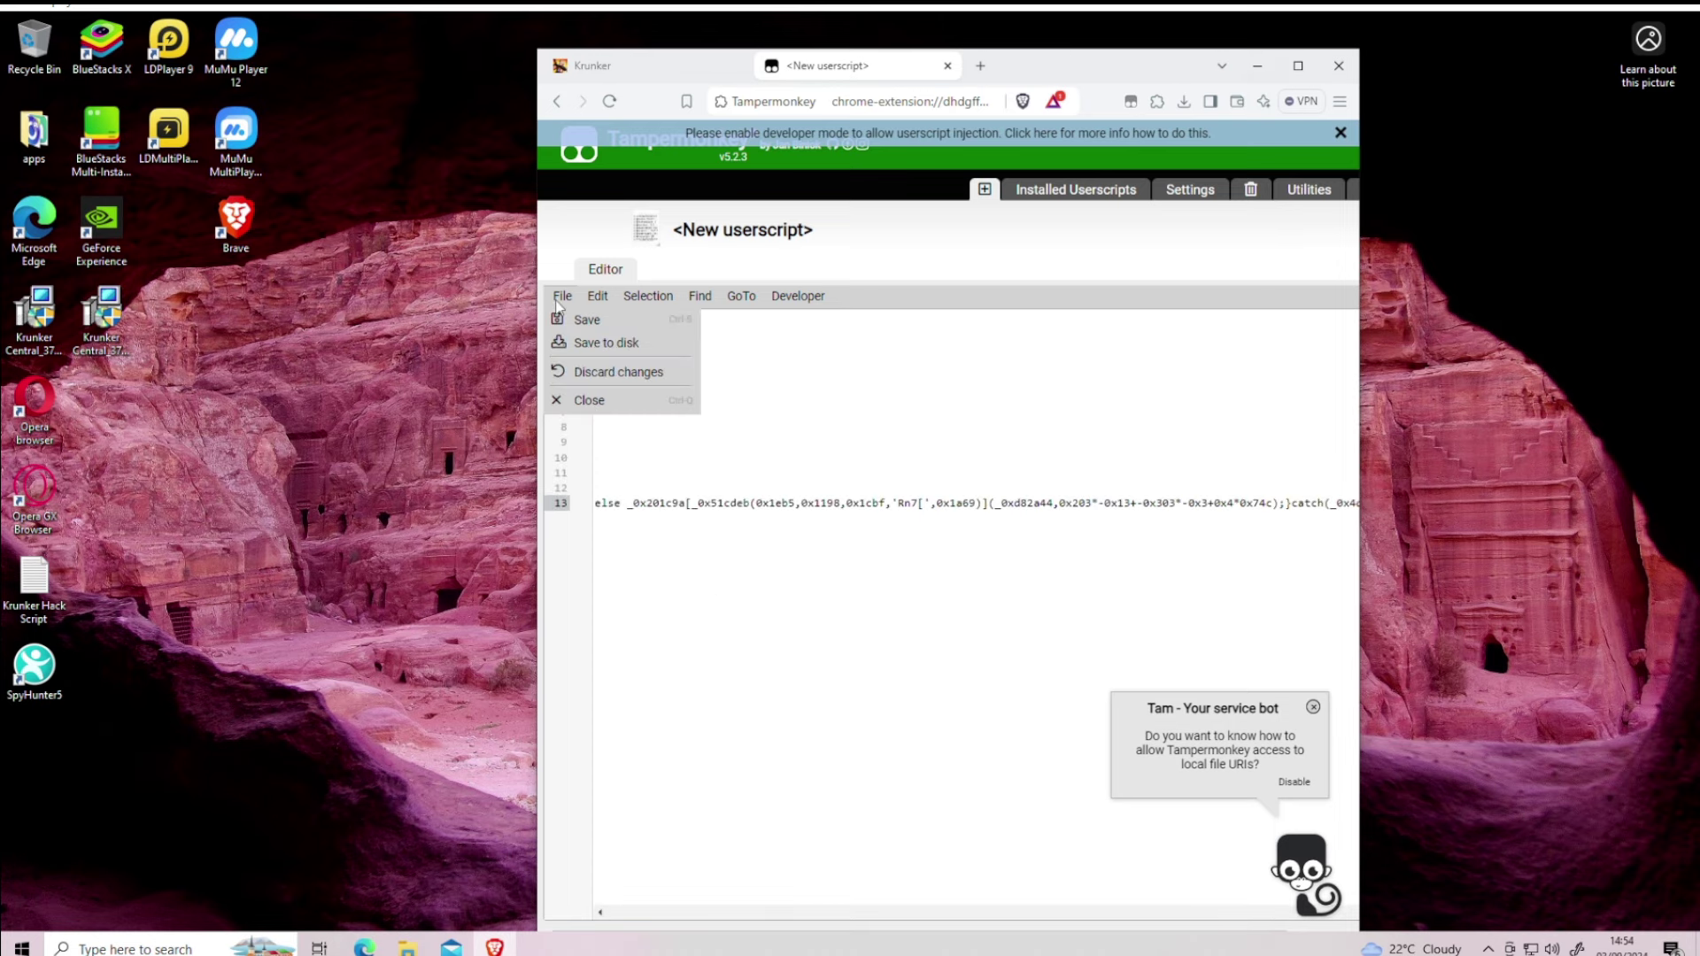
pyautogui.click(559, 320)
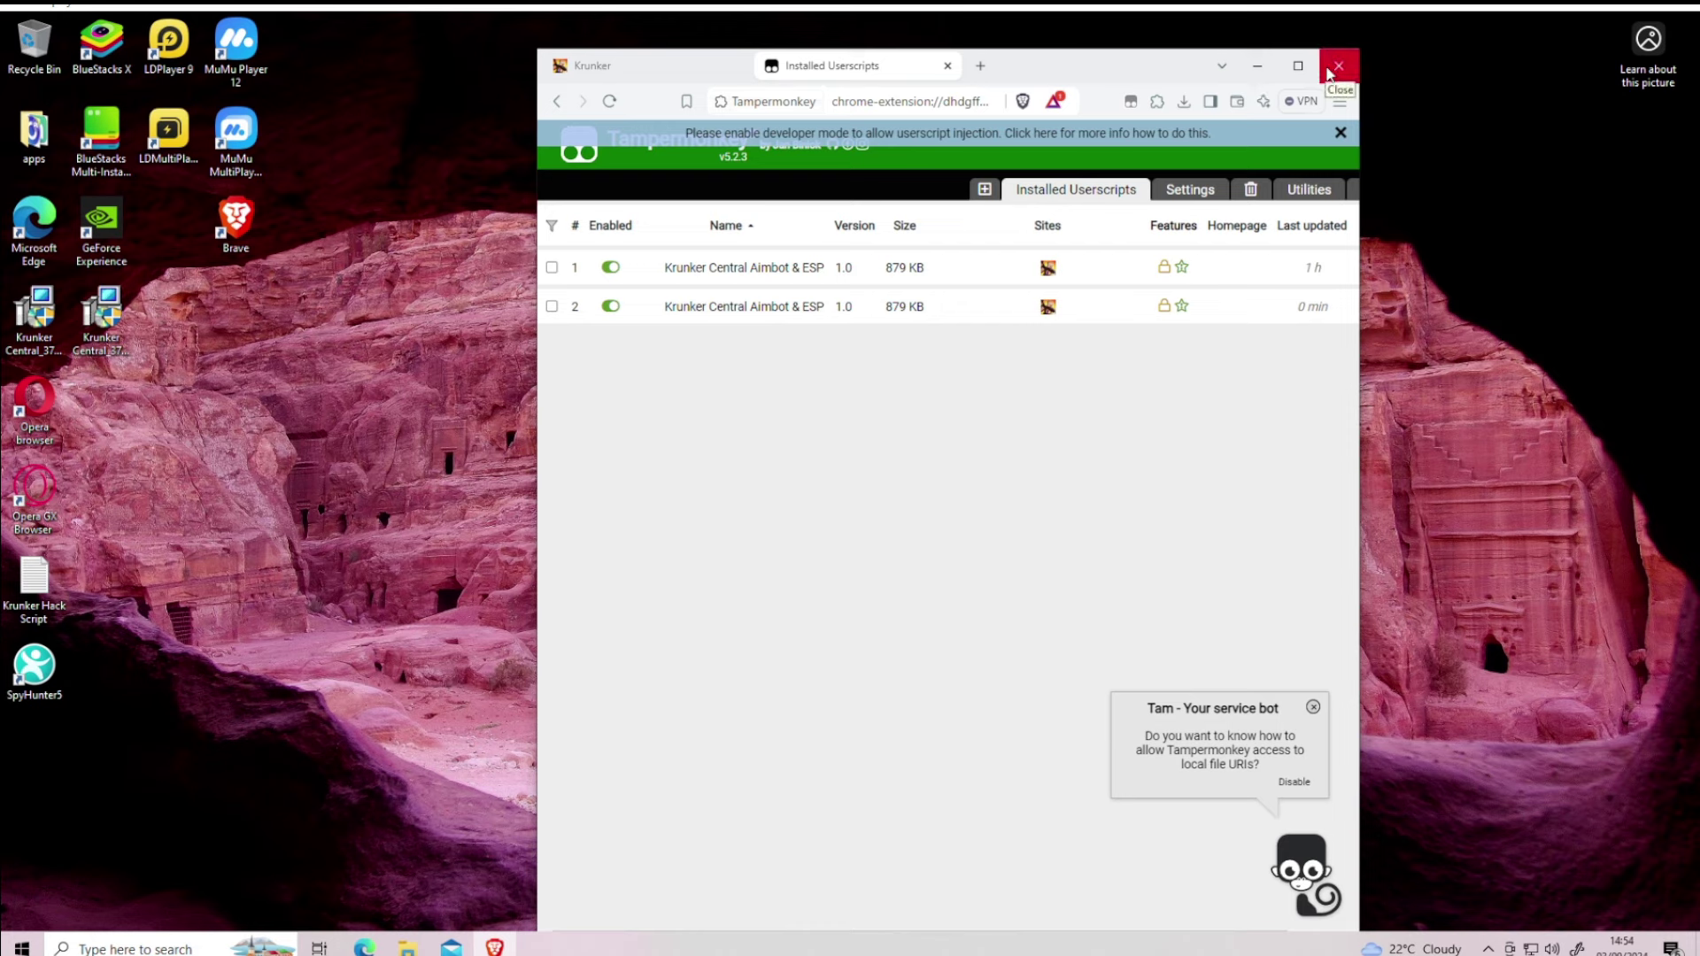
# Close all Brave tabs and send the generated Krunker Central key to the extension
pyautogui.click(1328, 74)
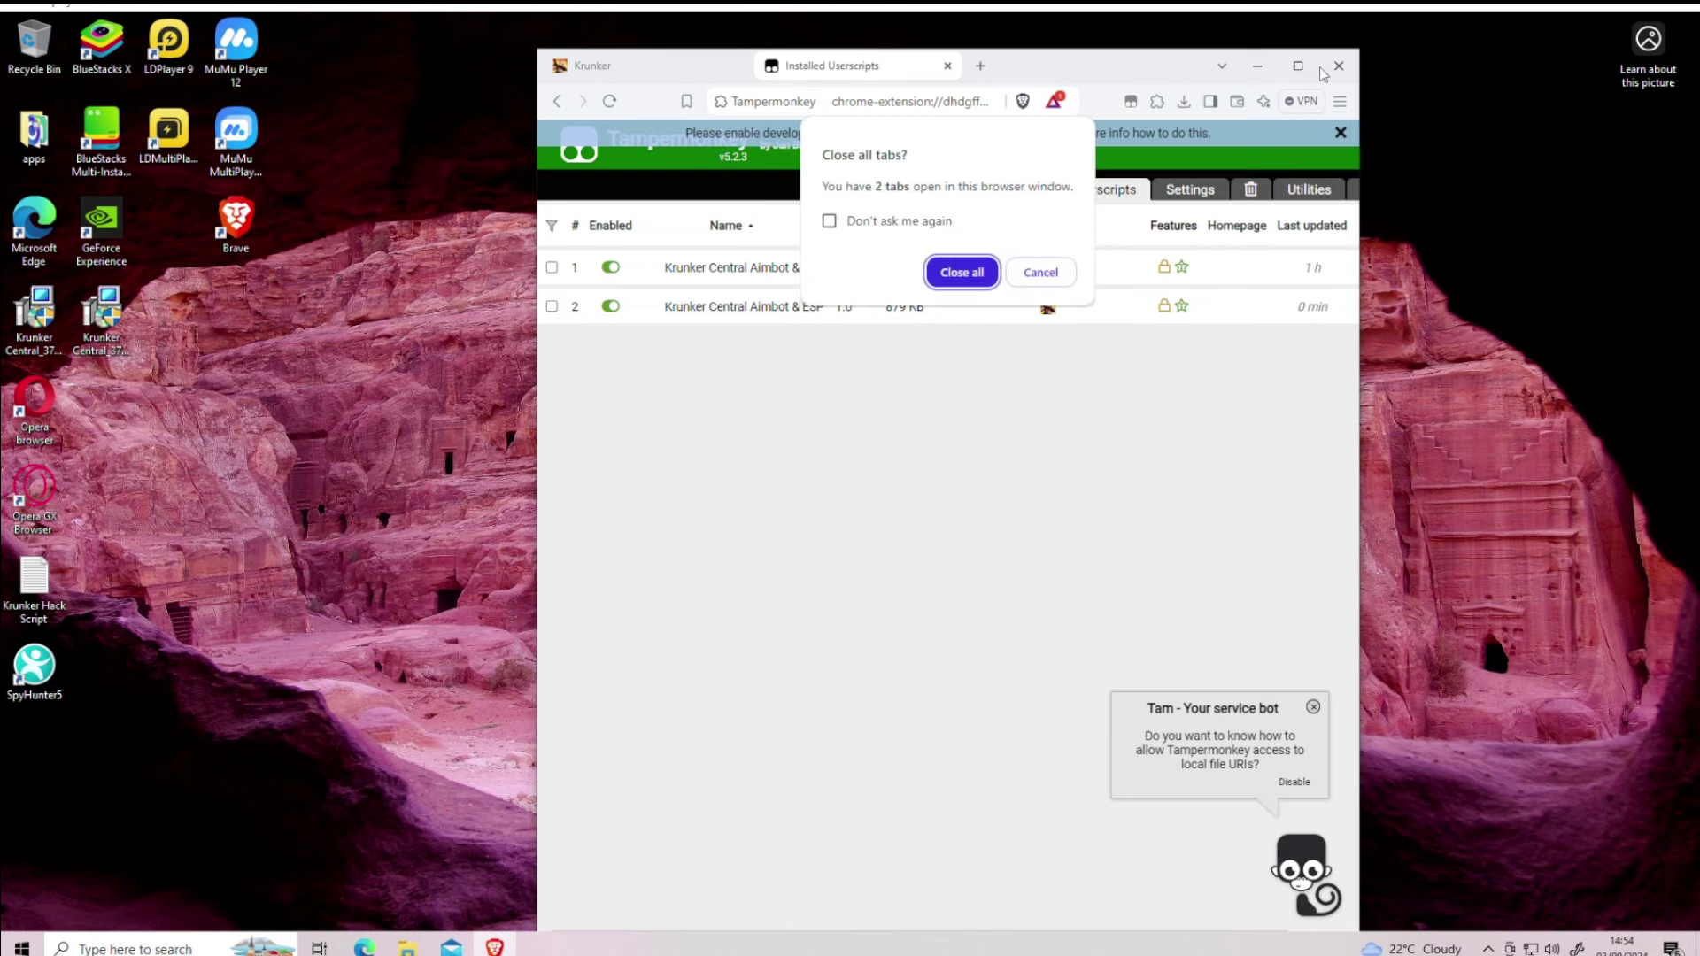
pyautogui.click(951, 273)
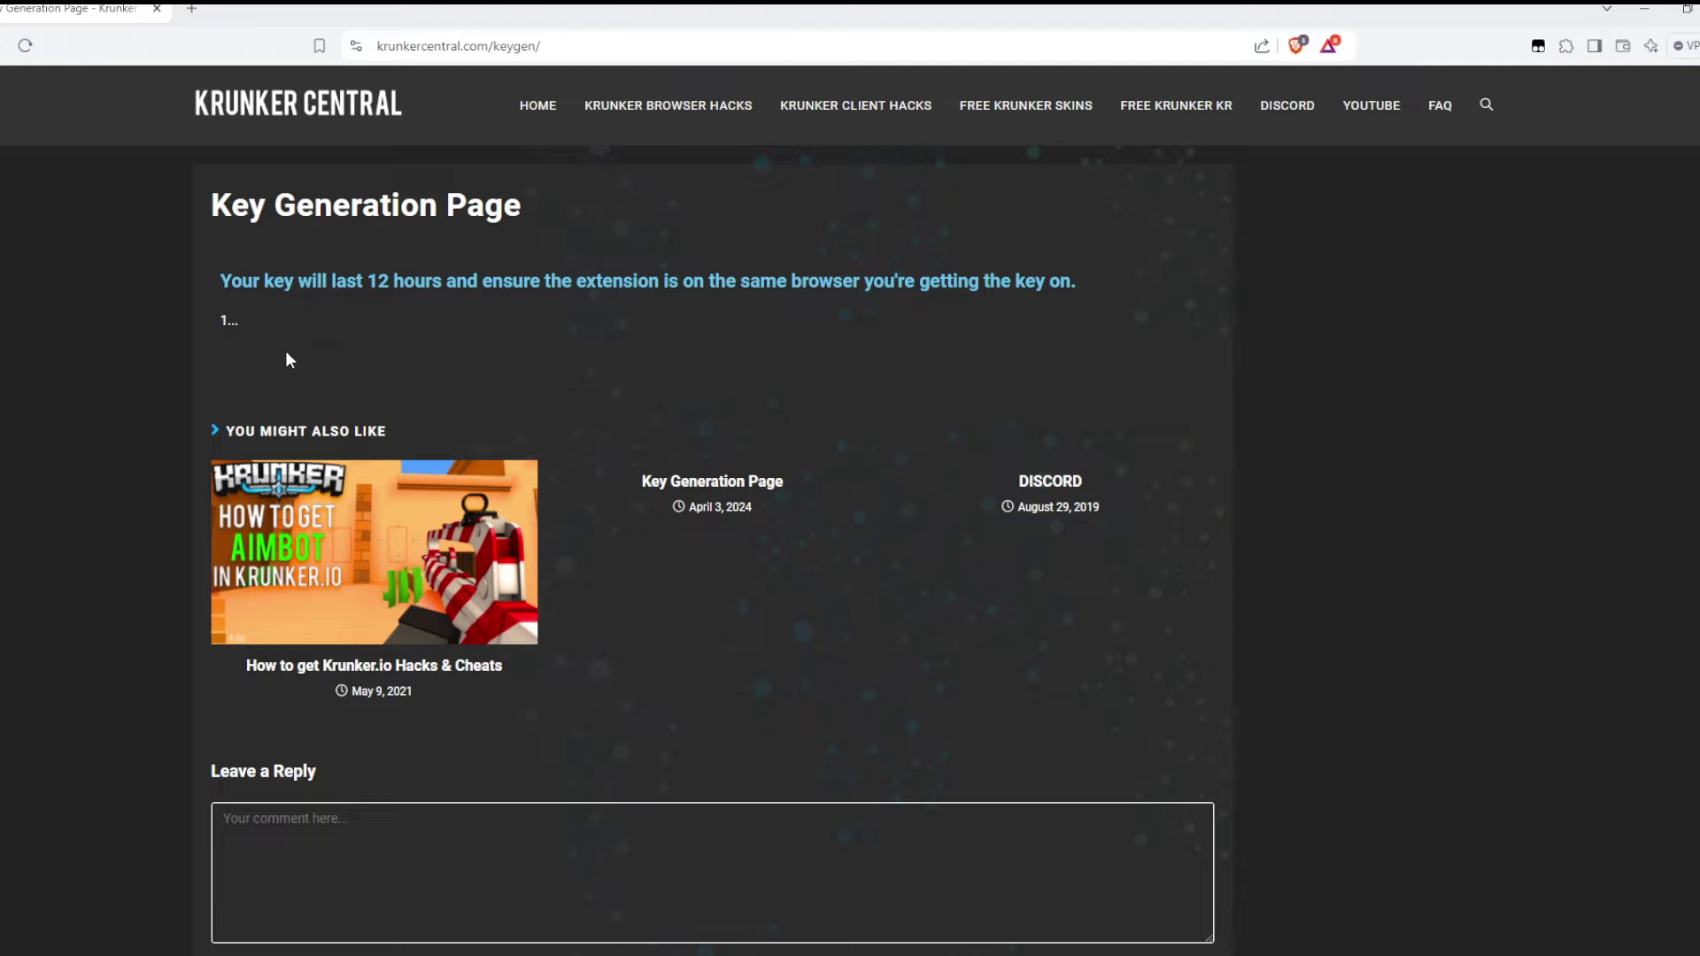
pyautogui.click(275, 332)
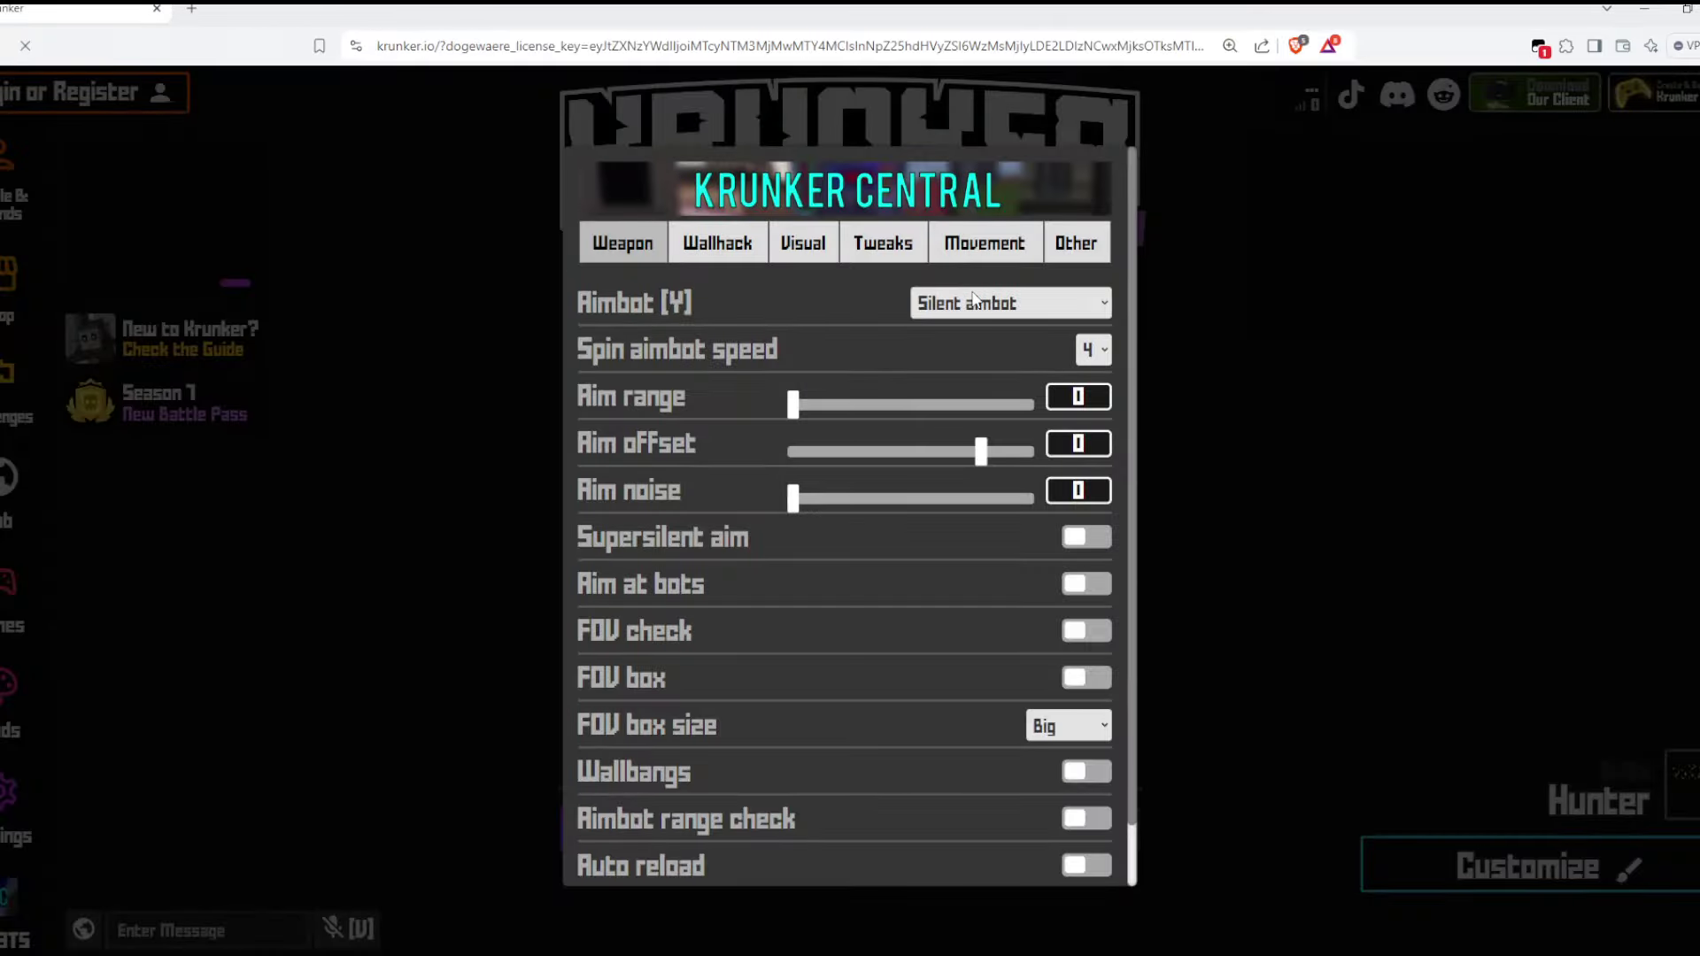
# Keep Silent as the aimbot mode, view the wallhack settings, and hide the cheat panel
pyautogui.click(974, 301)
pyautogui.click(742, 266)
pyautogui.click(747, 261)
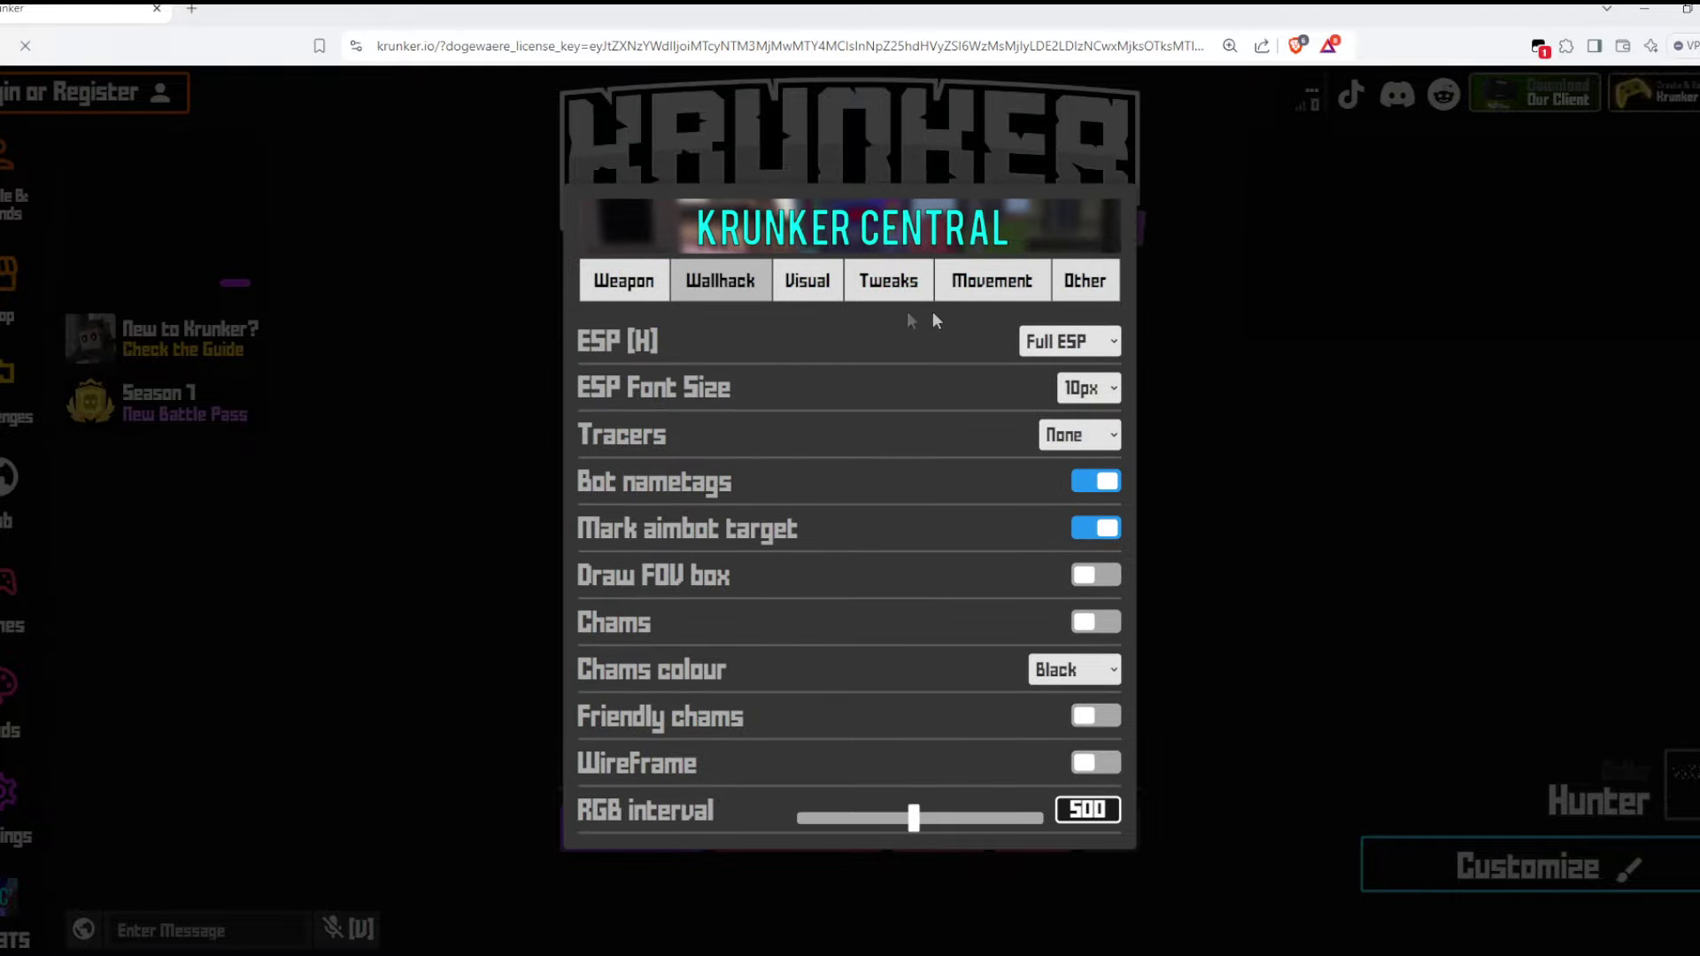
pyautogui.press('Escape')
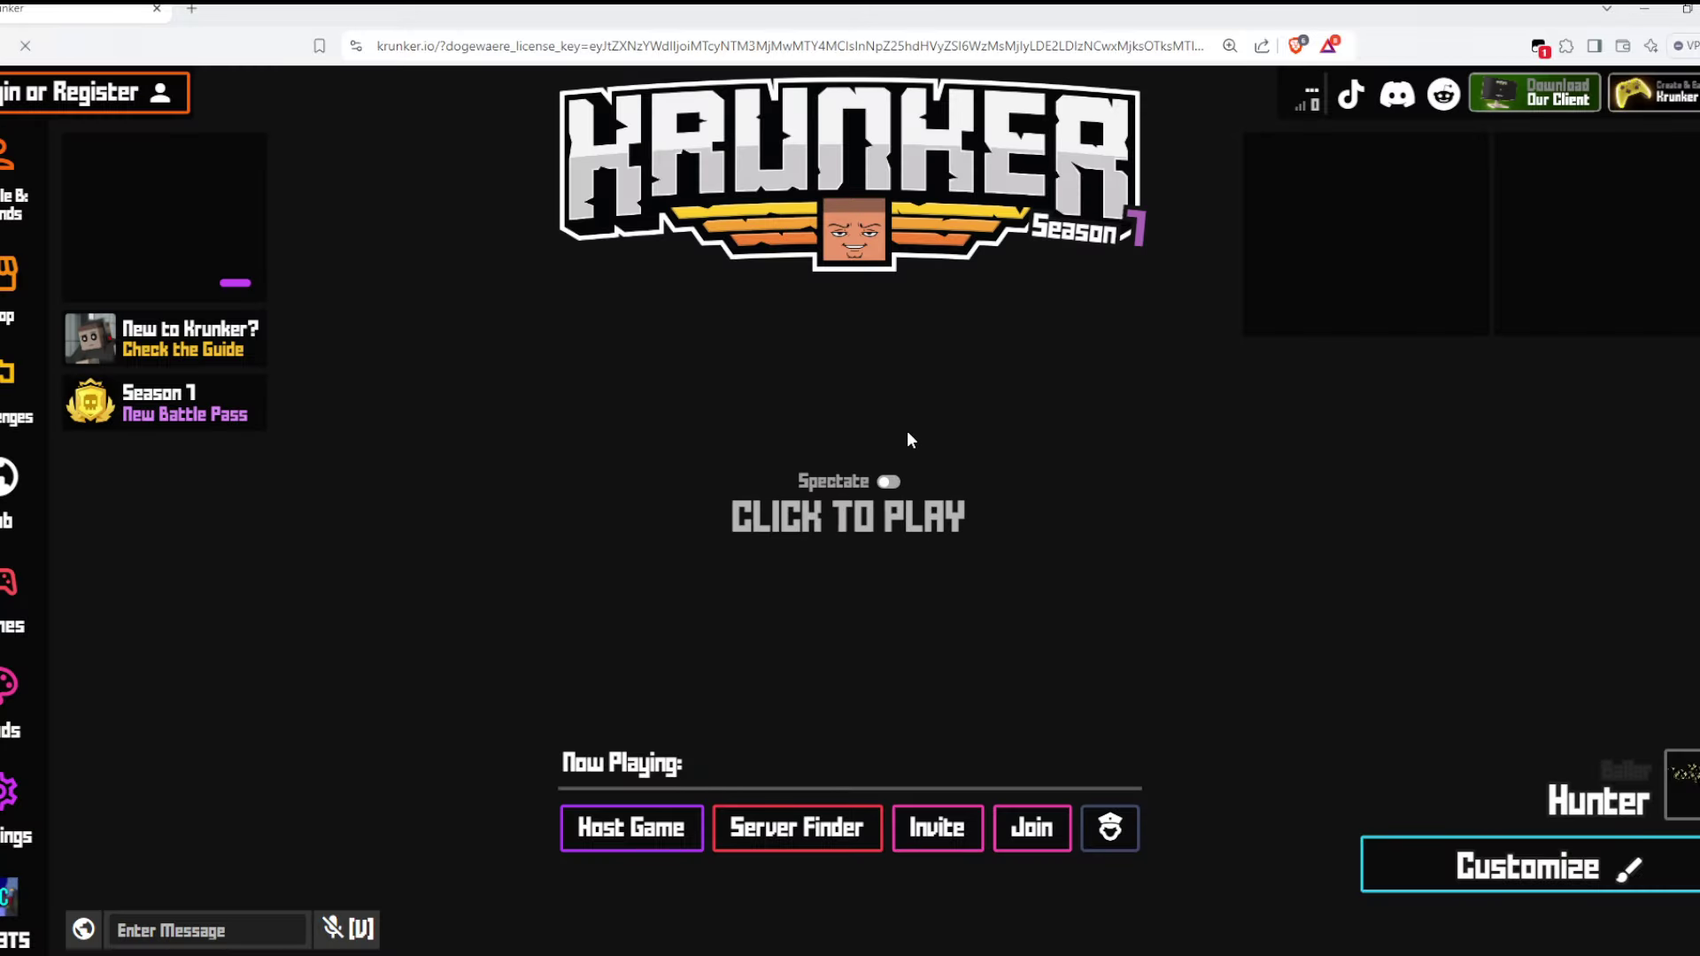
# Enter the Oasis match, shoot down the first enemy with the rifle, and reload
pyautogui.click(875, 518)
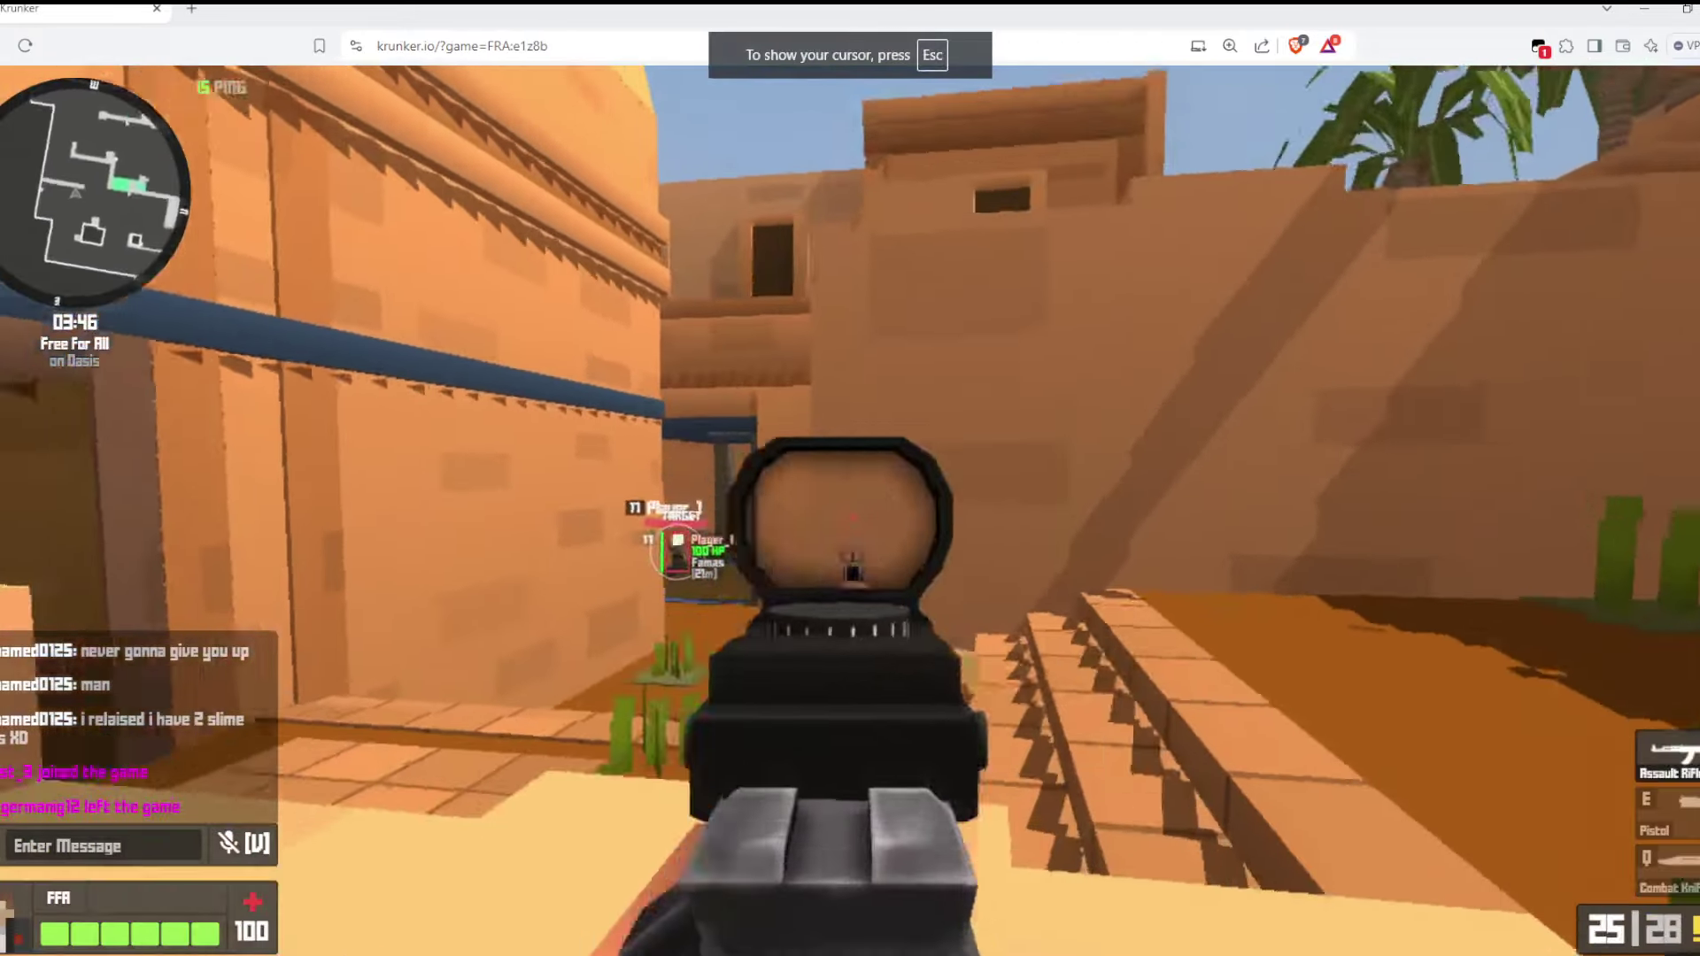
pyautogui.click(850, 517)
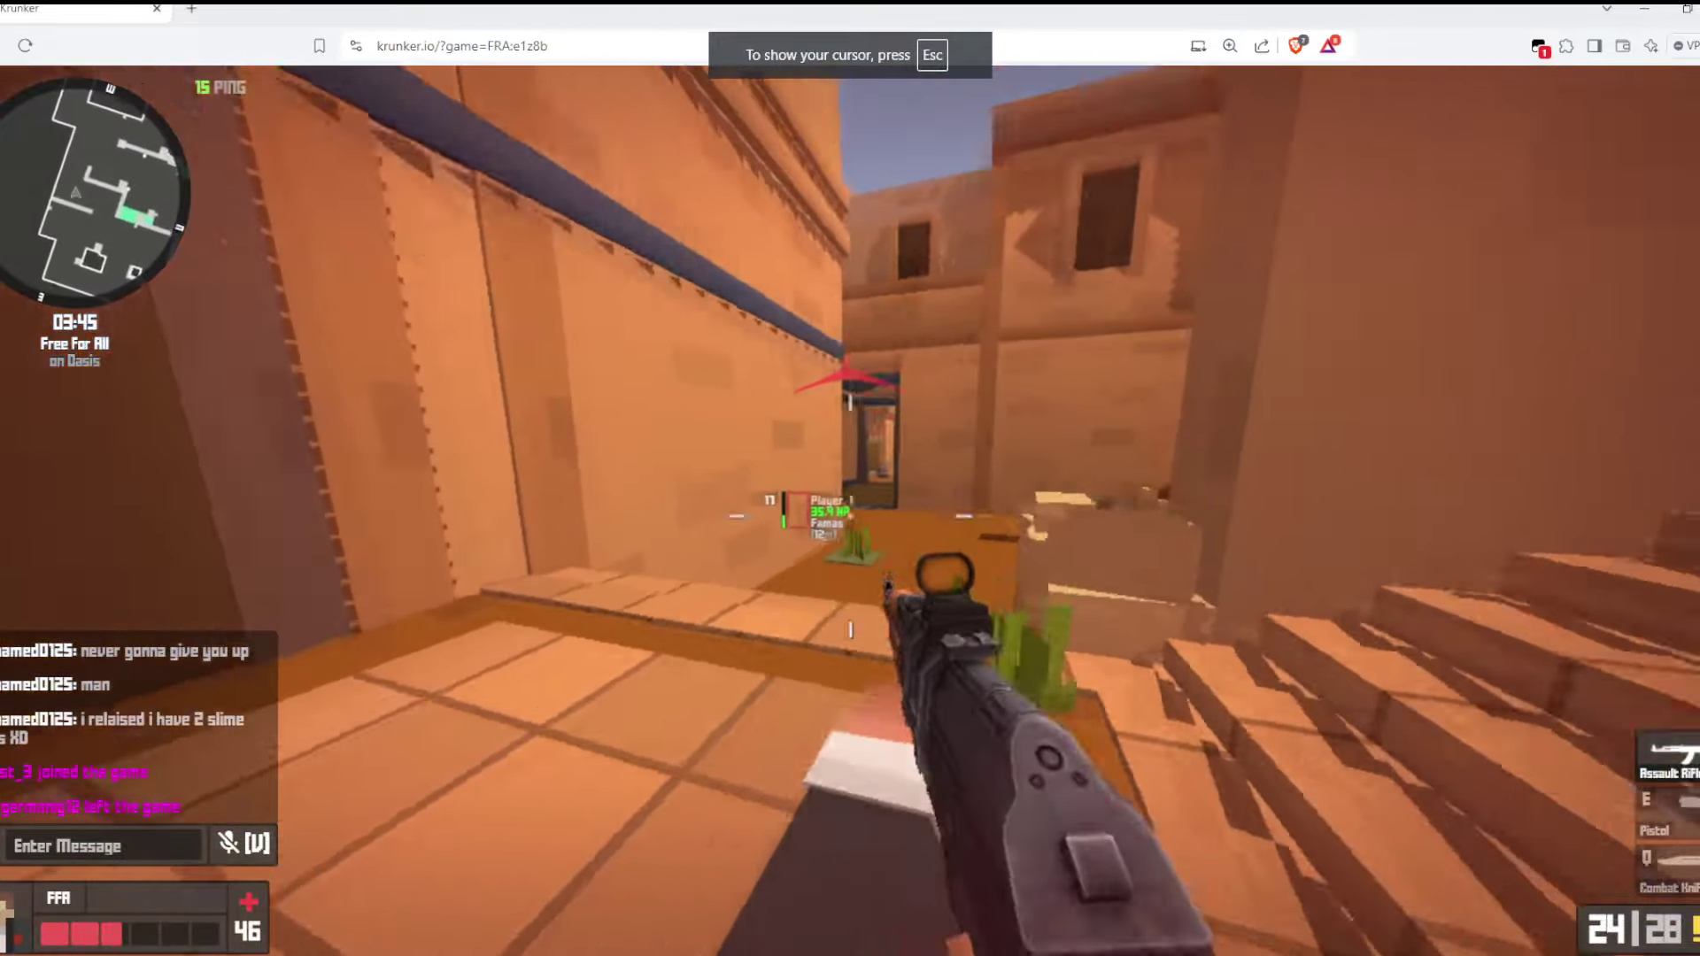
pyautogui.rightClick(850, 516)
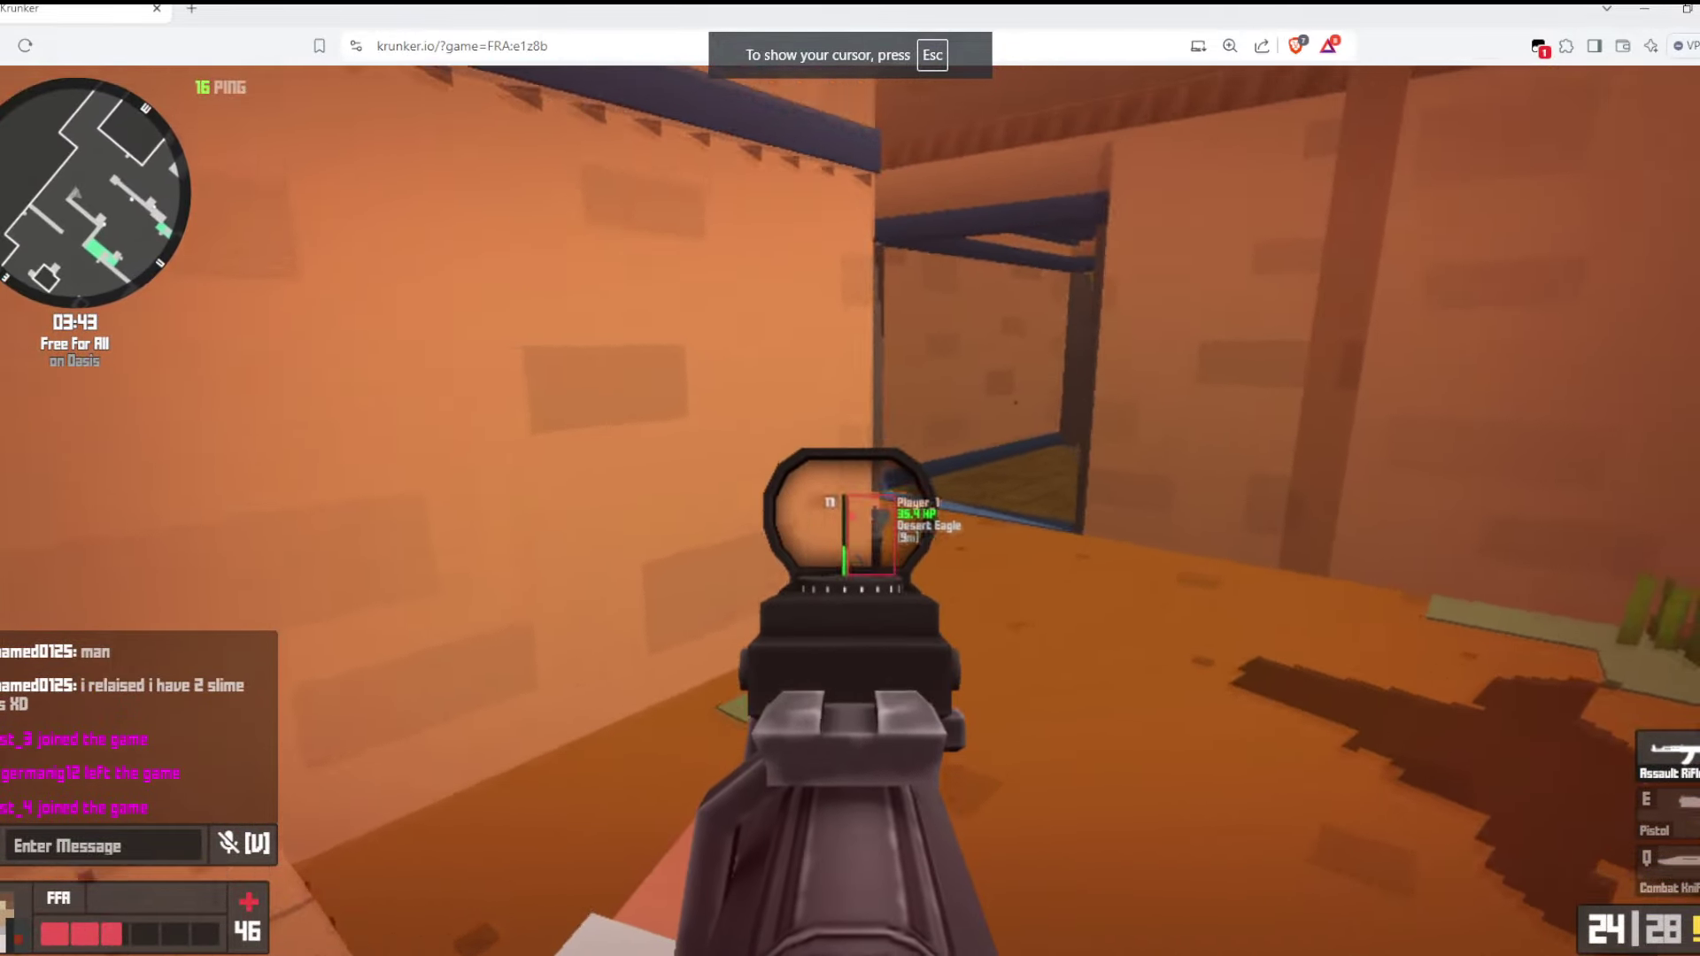
pyautogui.click(850, 516)
pyautogui.press('r')
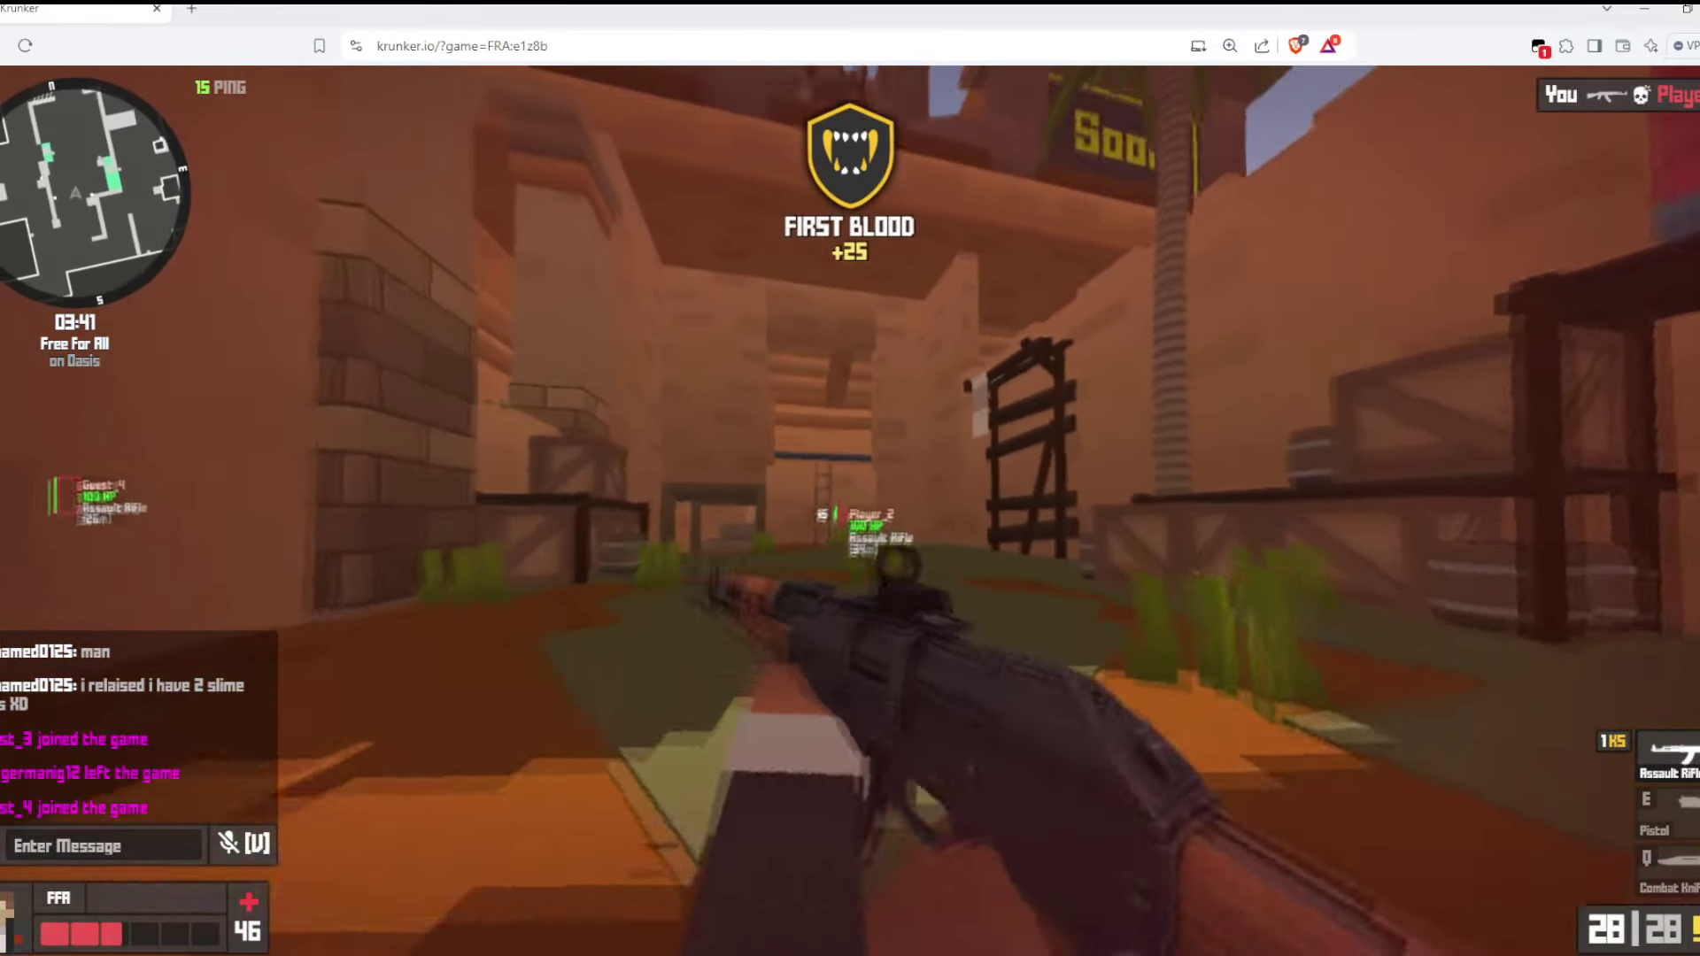
# Headshot the next enemy and hit one in mid air, swapping between rifle and combat knife
pyautogui.rightClick(850, 517)
pyautogui.click(851, 516)
pyautogui.press('q')
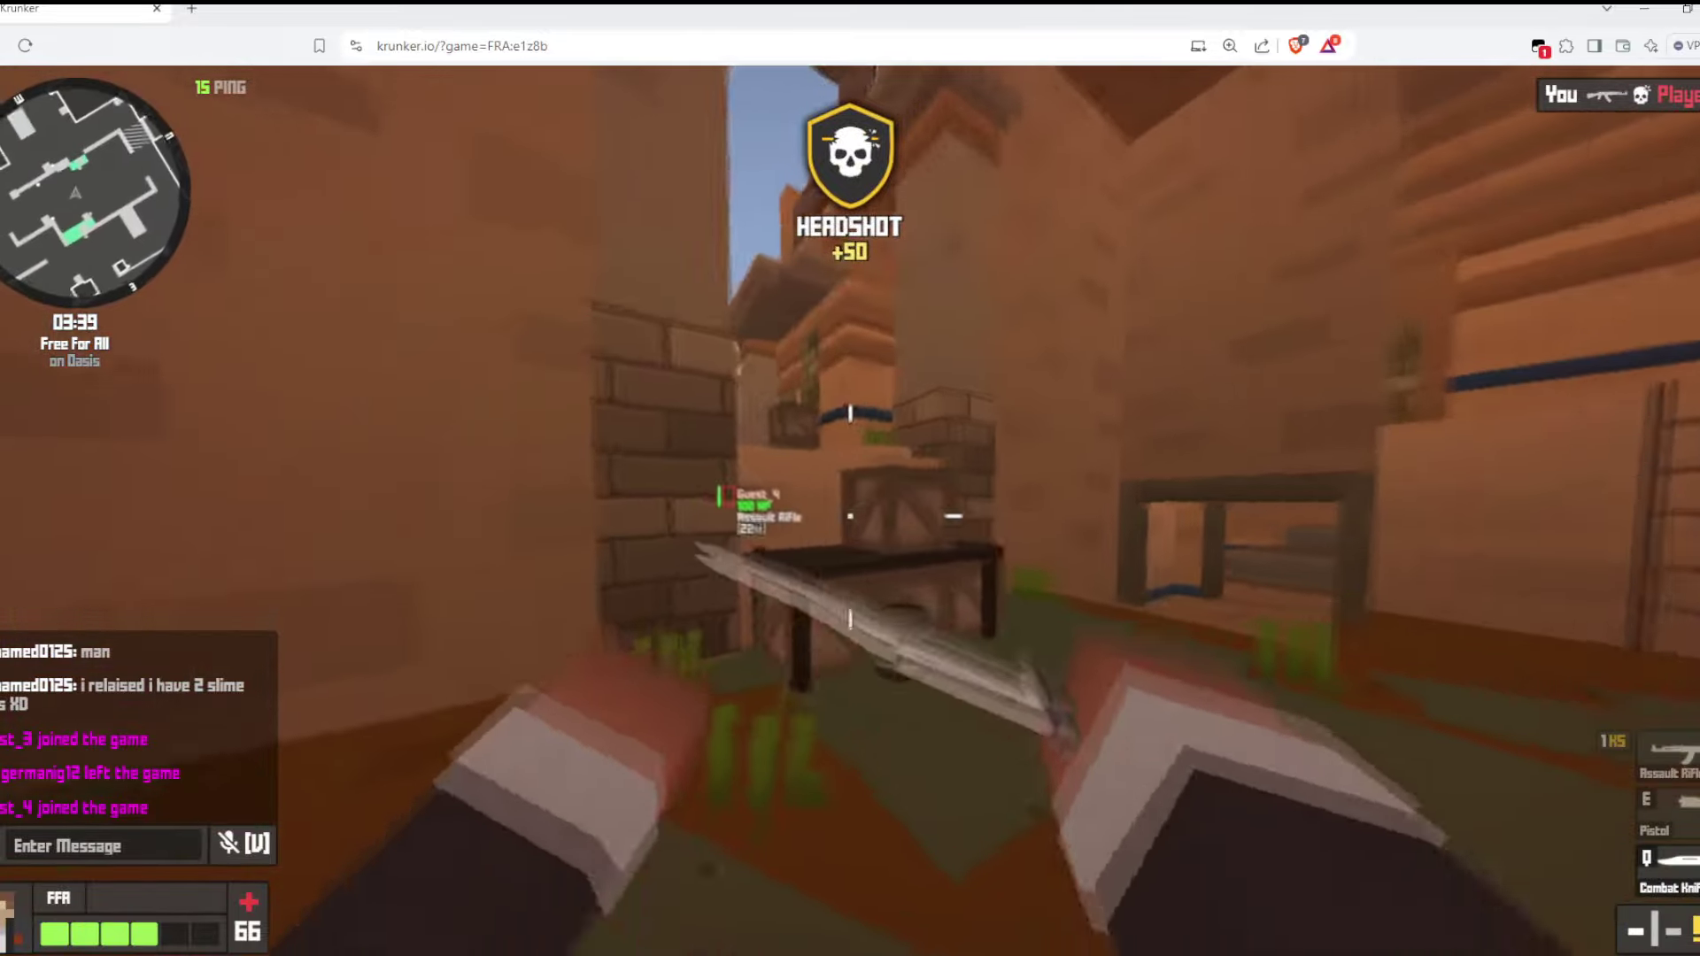
pyautogui.press('q')
pyautogui.click(851, 516)
pyautogui.press('q')
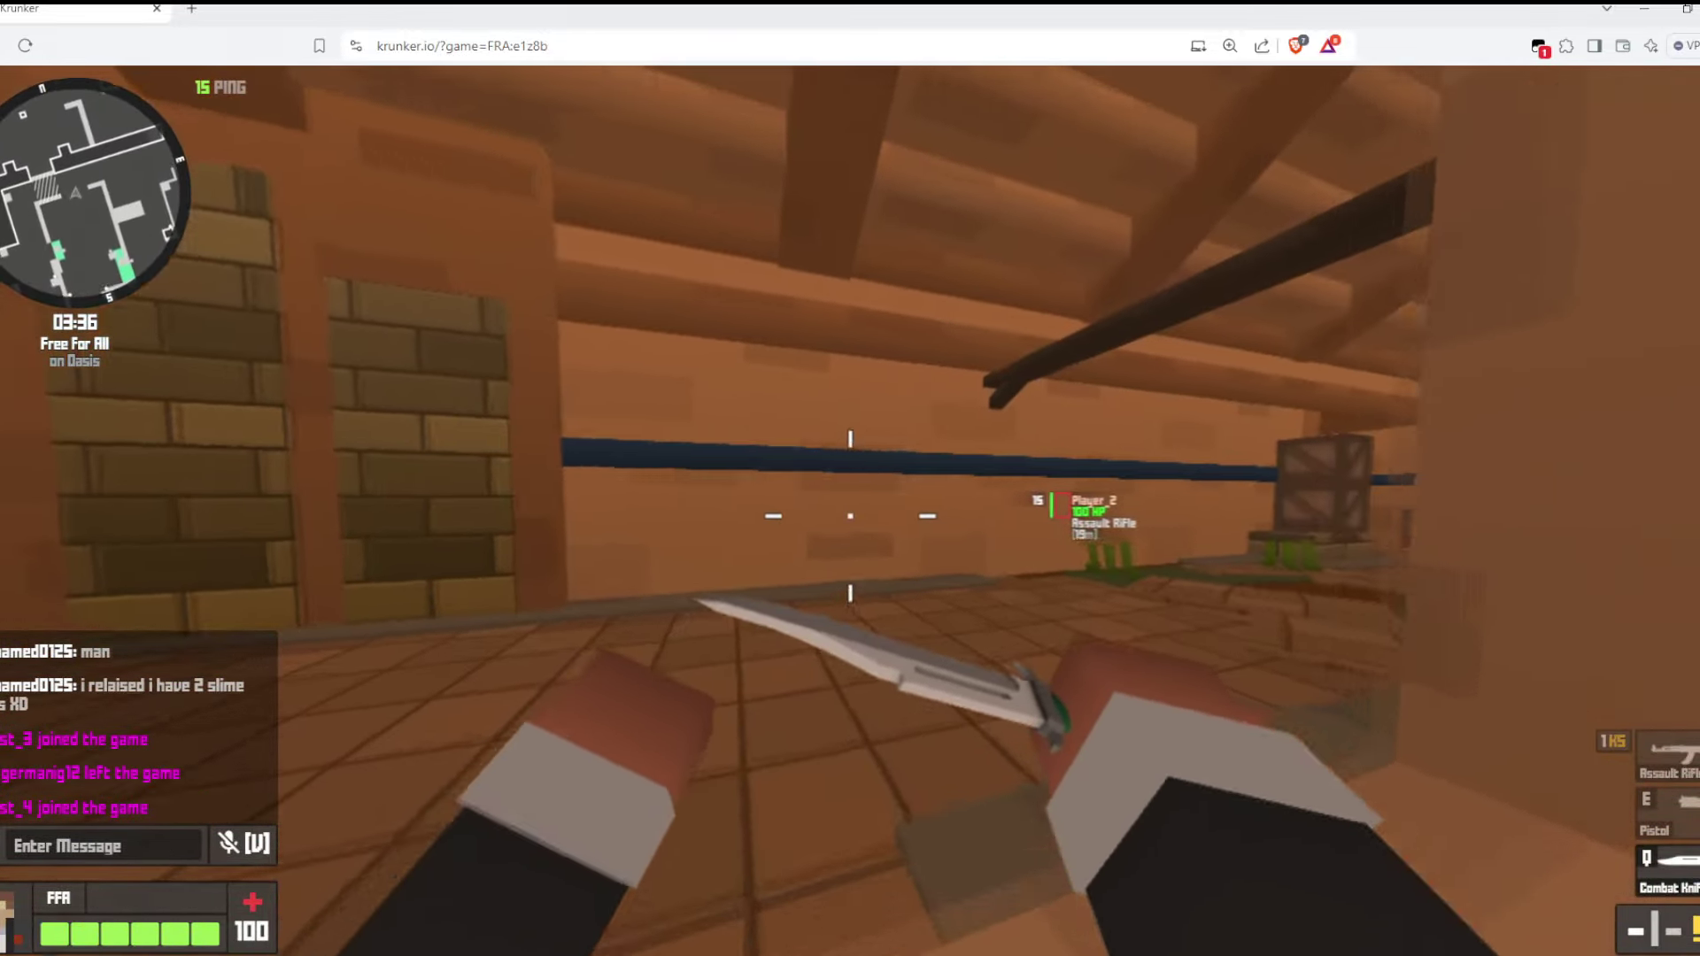
pyautogui.click(850, 516)
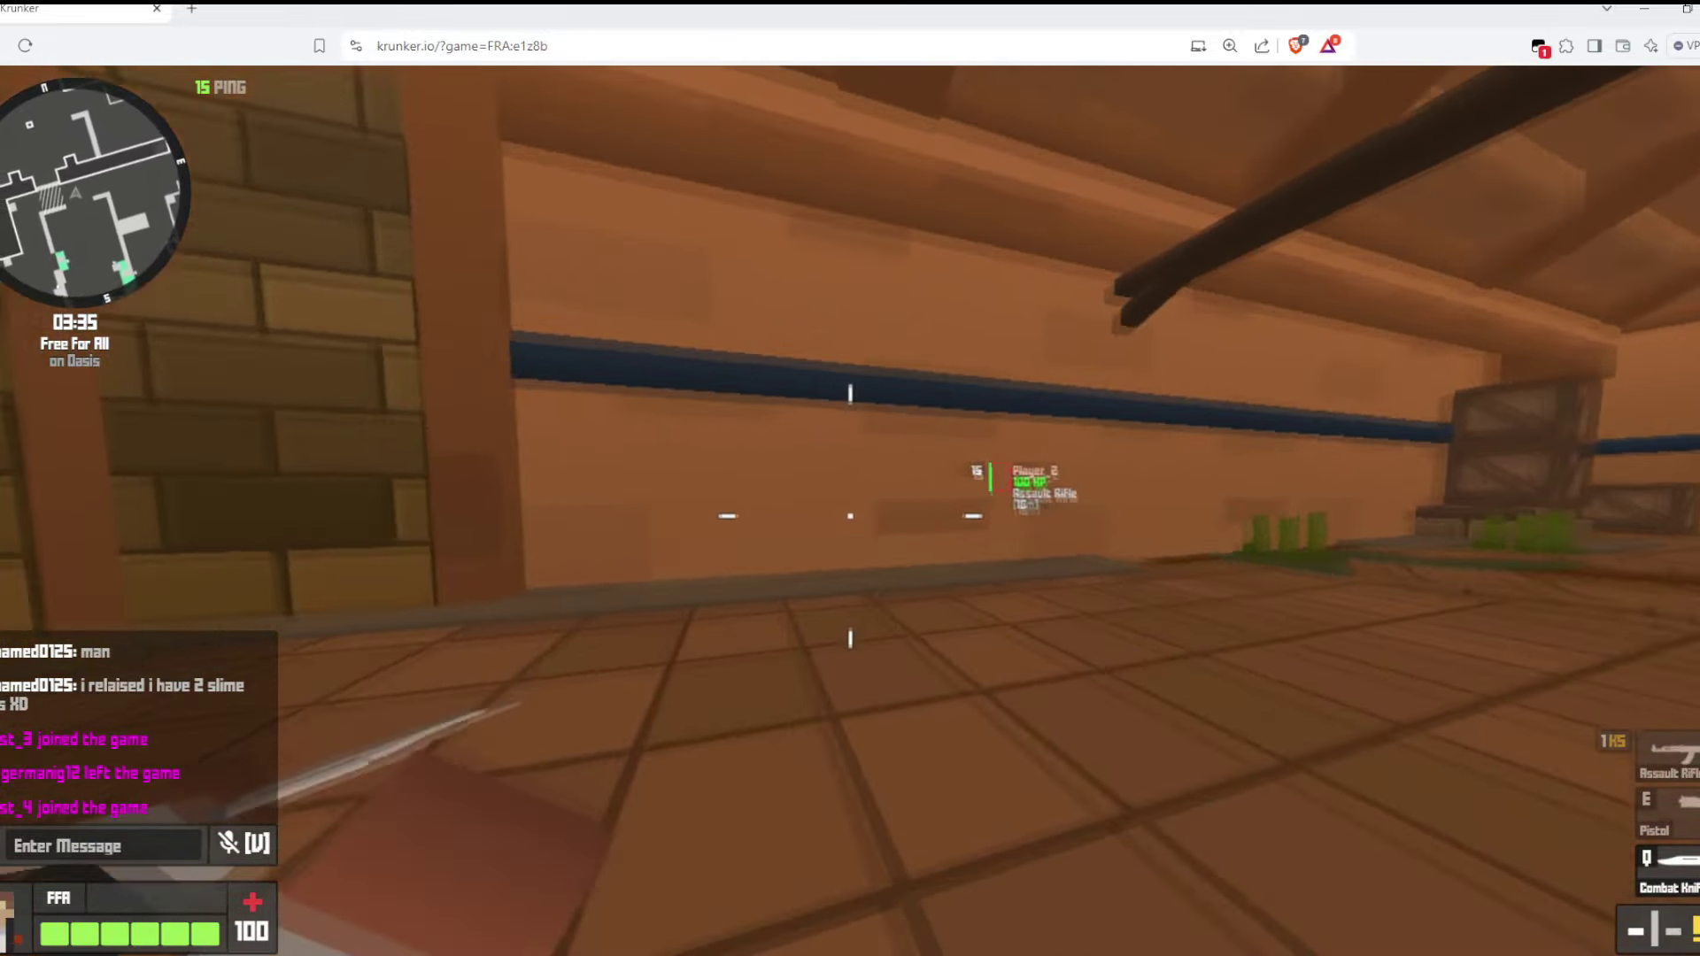
pyautogui.press('q')
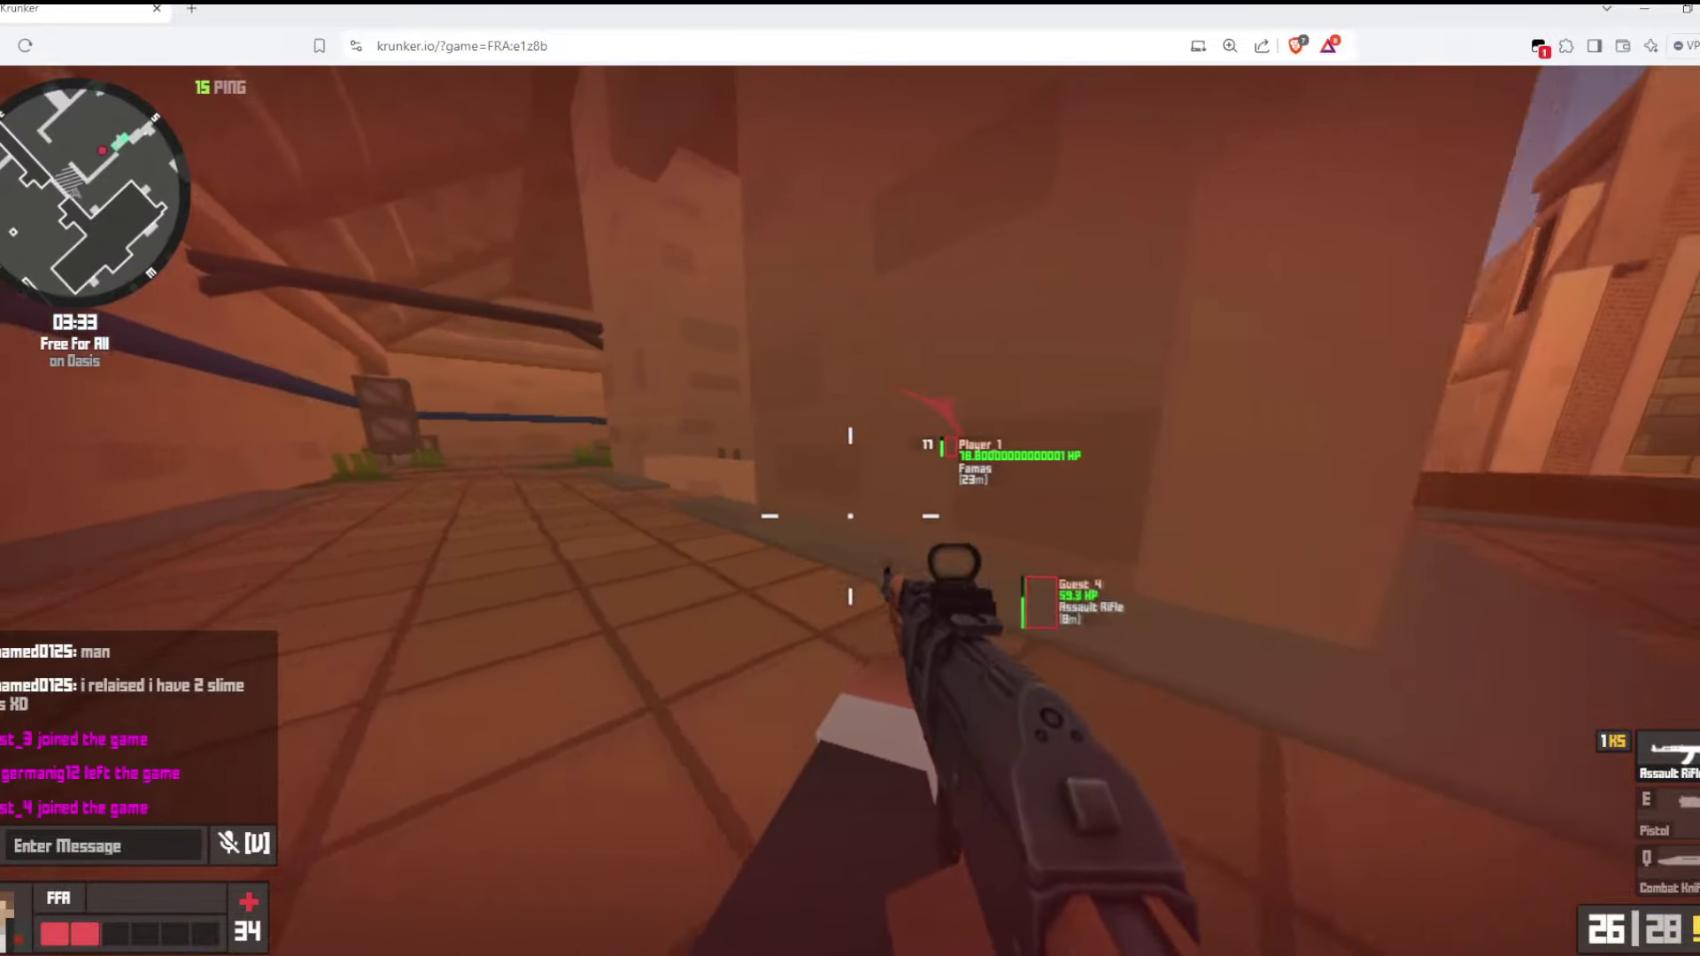
# Aim down sights and shoot Player 1 for a headshot kill
pyautogui.rightClick(851, 516)
pyautogui.click(850, 516)
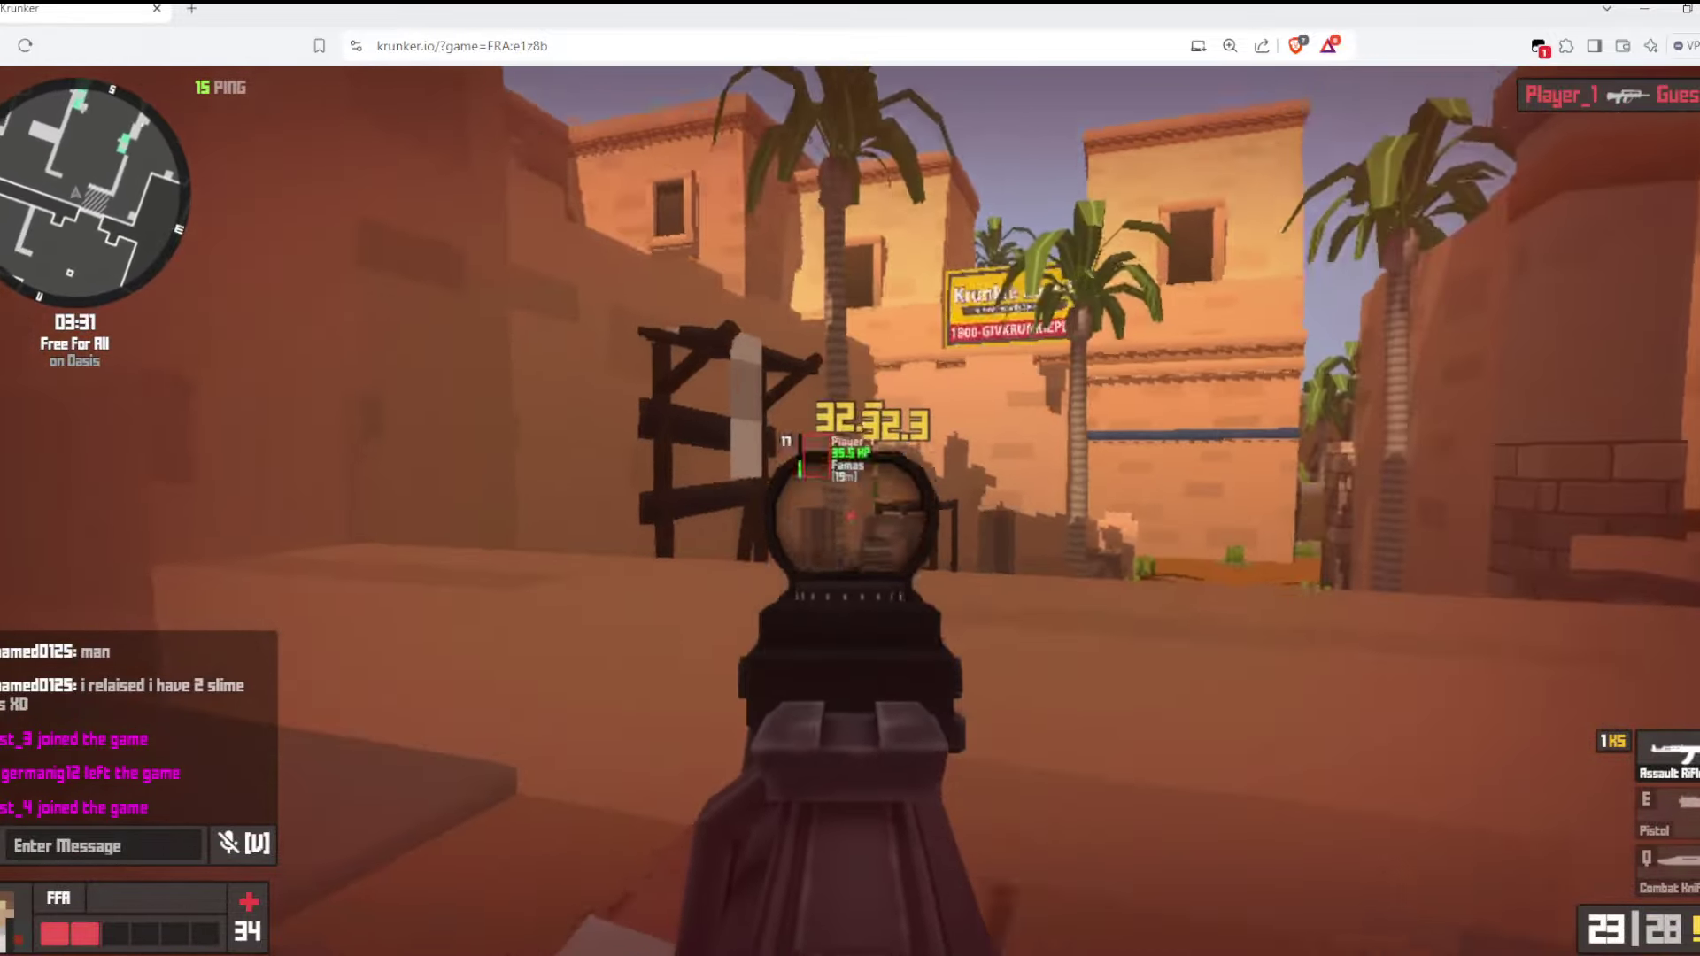
pyautogui.rightClick(850, 516)
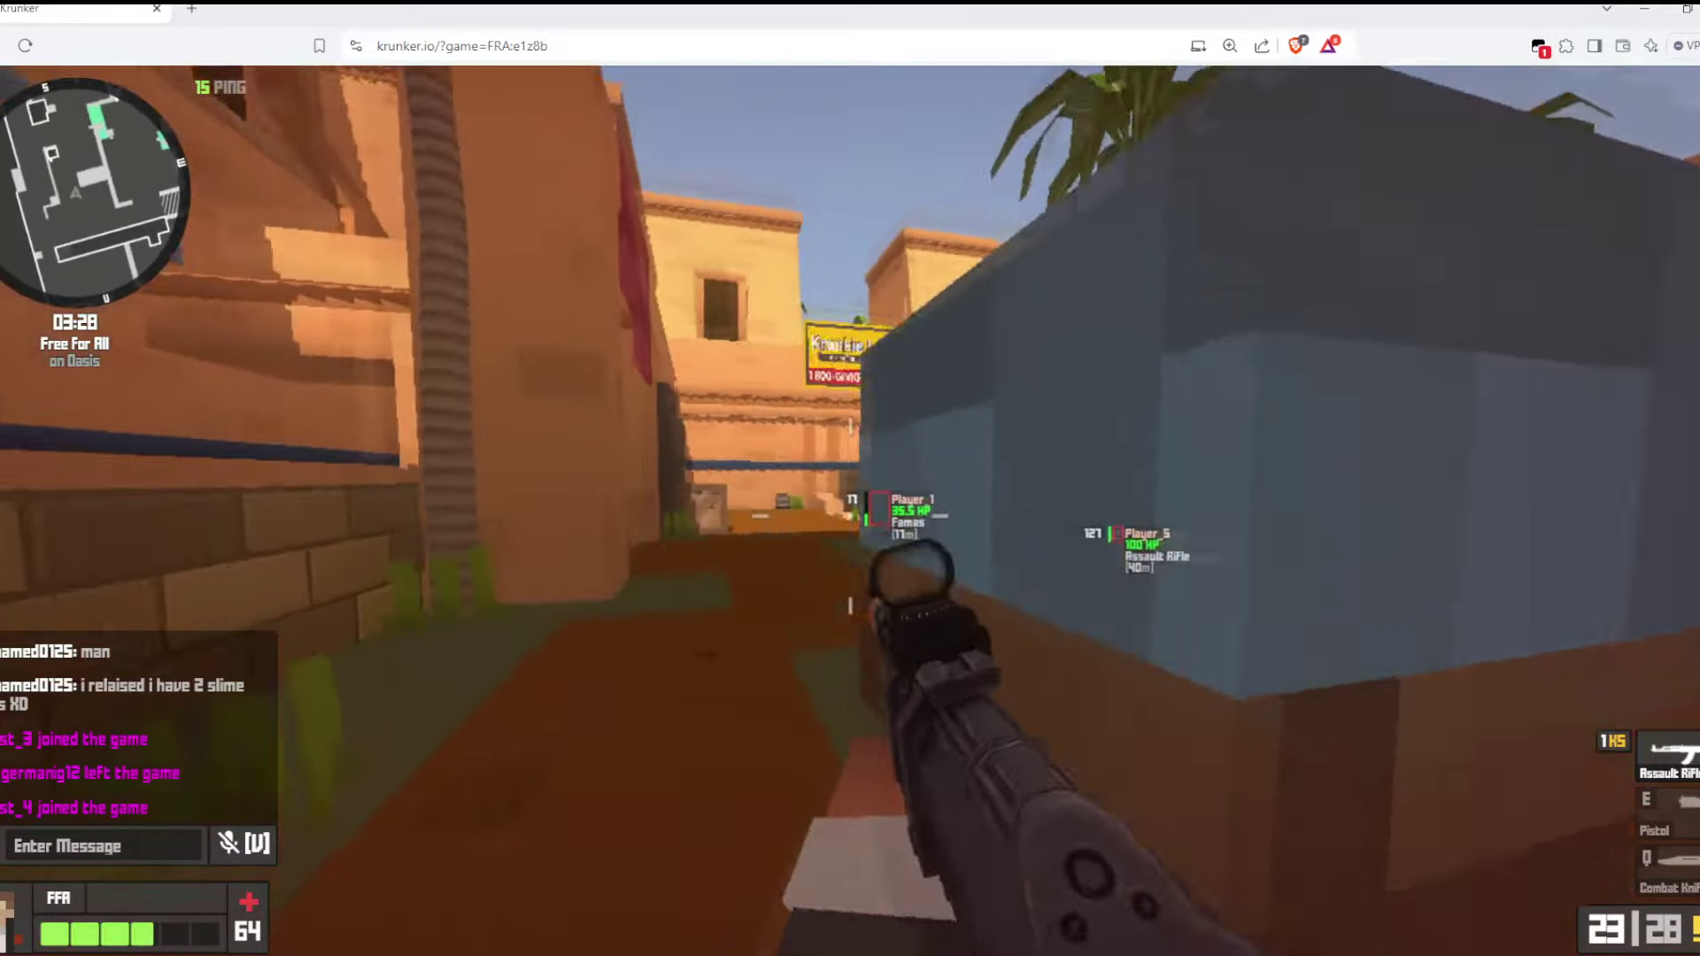
pyautogui.rightClick(850, 516)
pyautogui.click(850, 517)
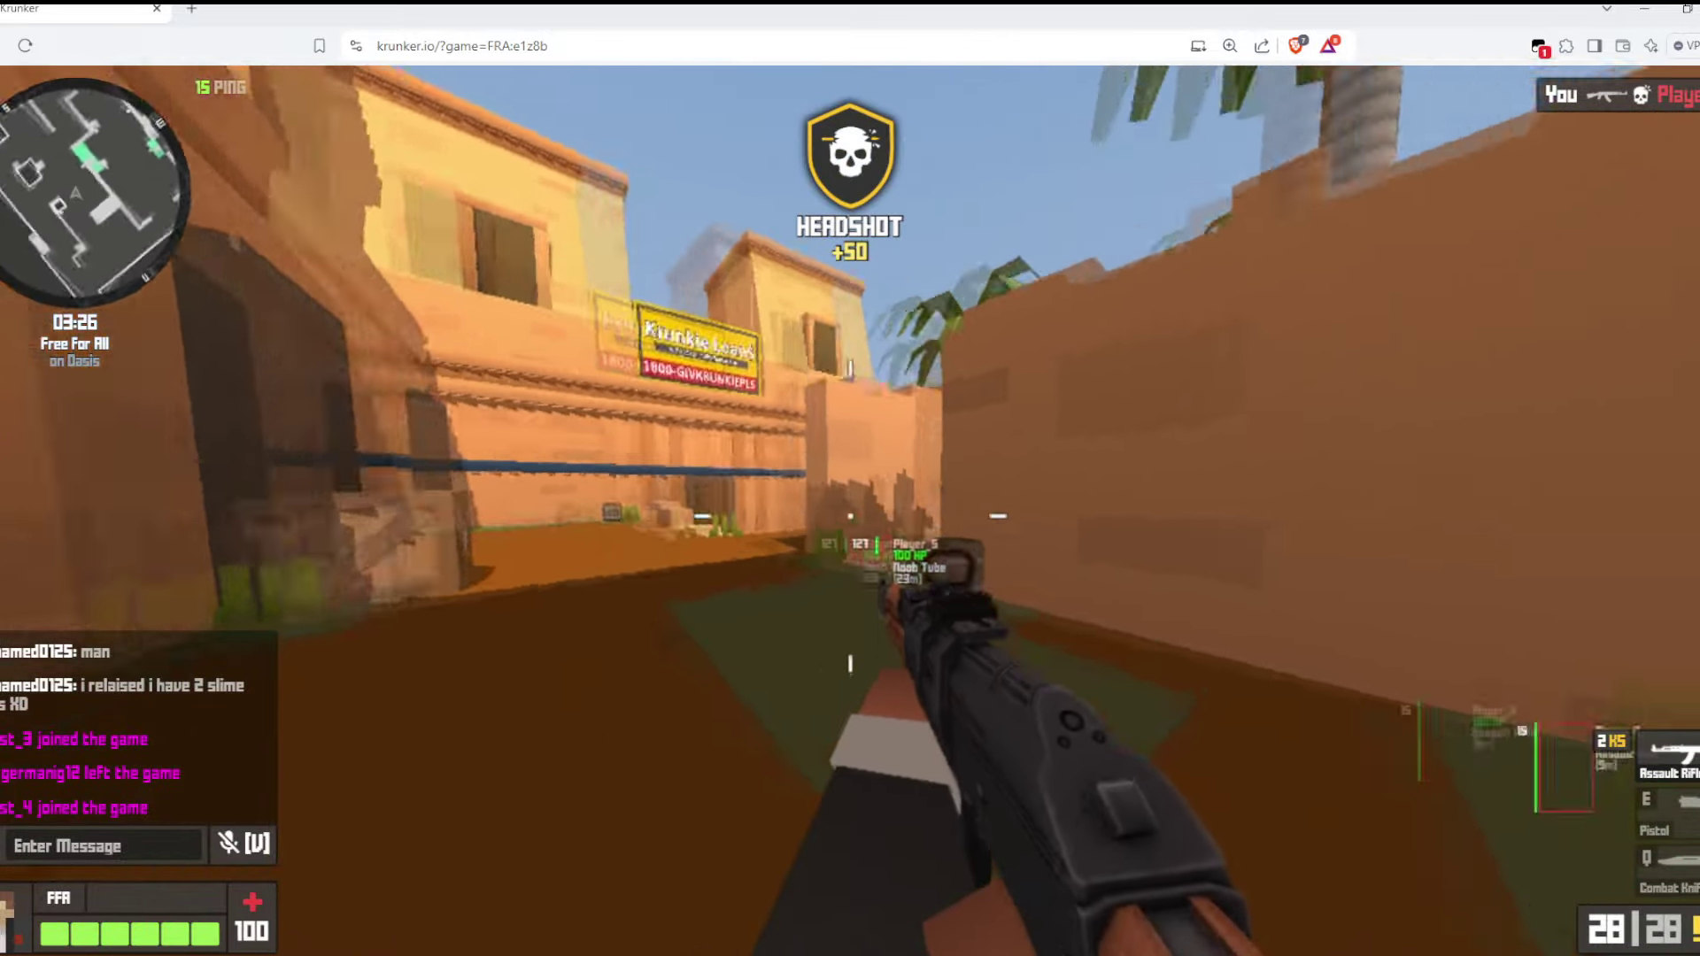
# Kill Player 5 mid air, then shoot Player_2 and Guest 4
pyautogui.rightClick(850, 516)
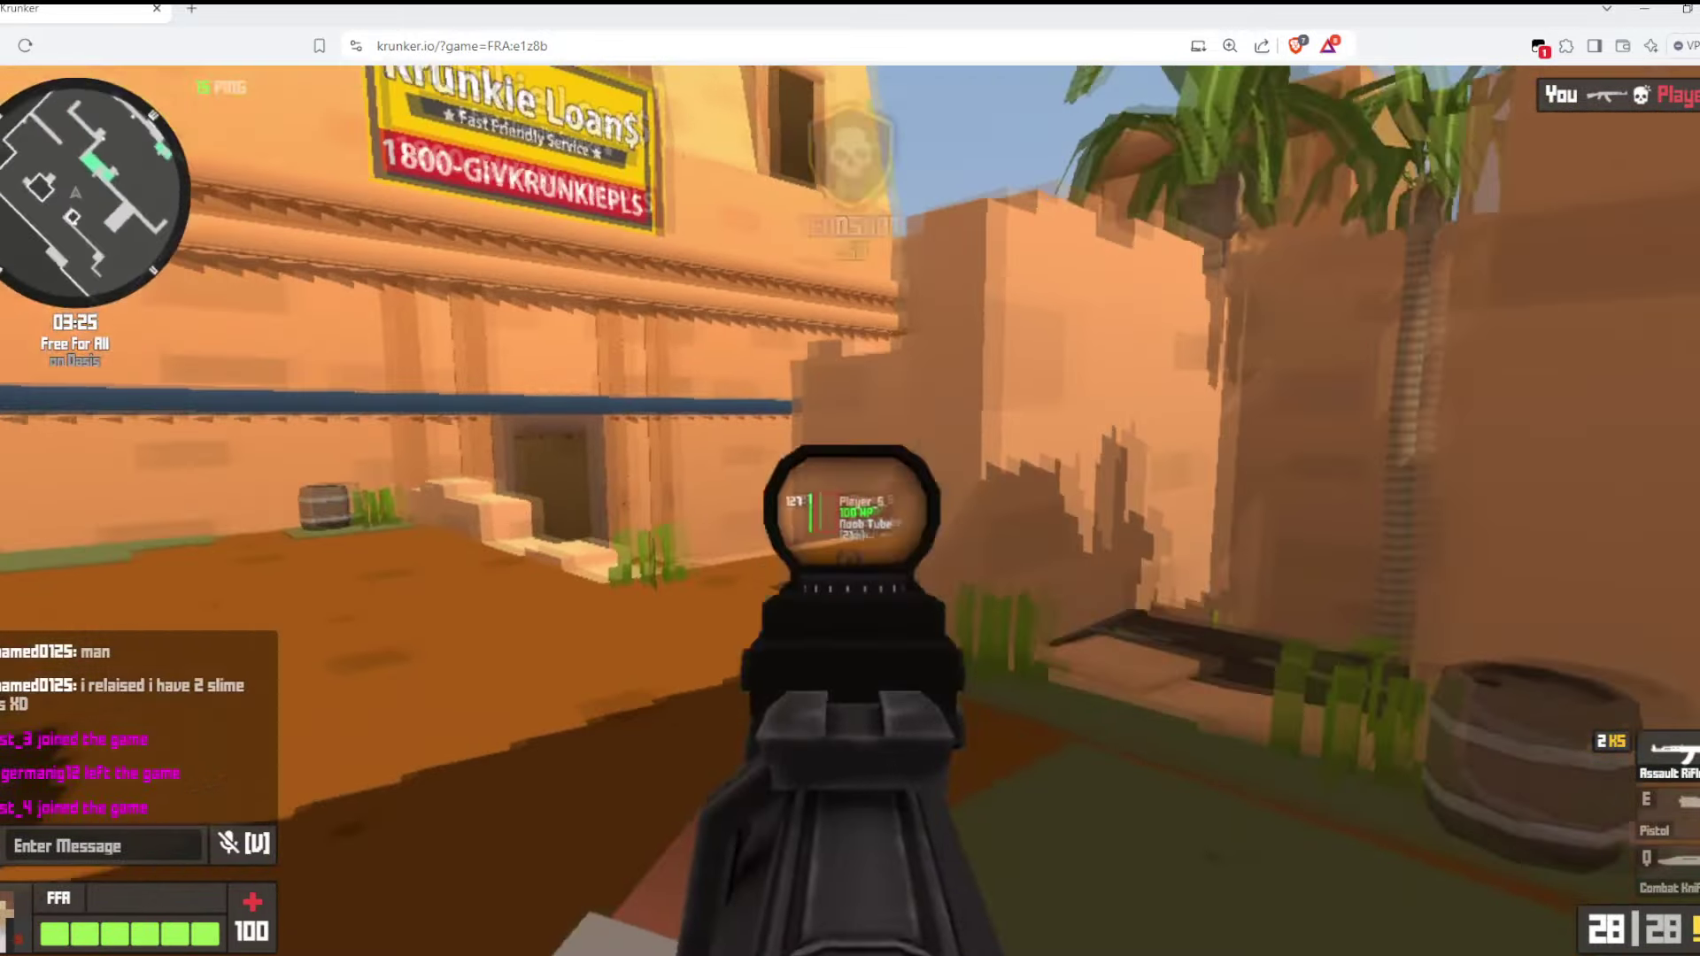
pyautogui.click(851, 517)
pyautogui.click(851, 516)
pyautogui.press('space')
pyautogui.click(850, 516)
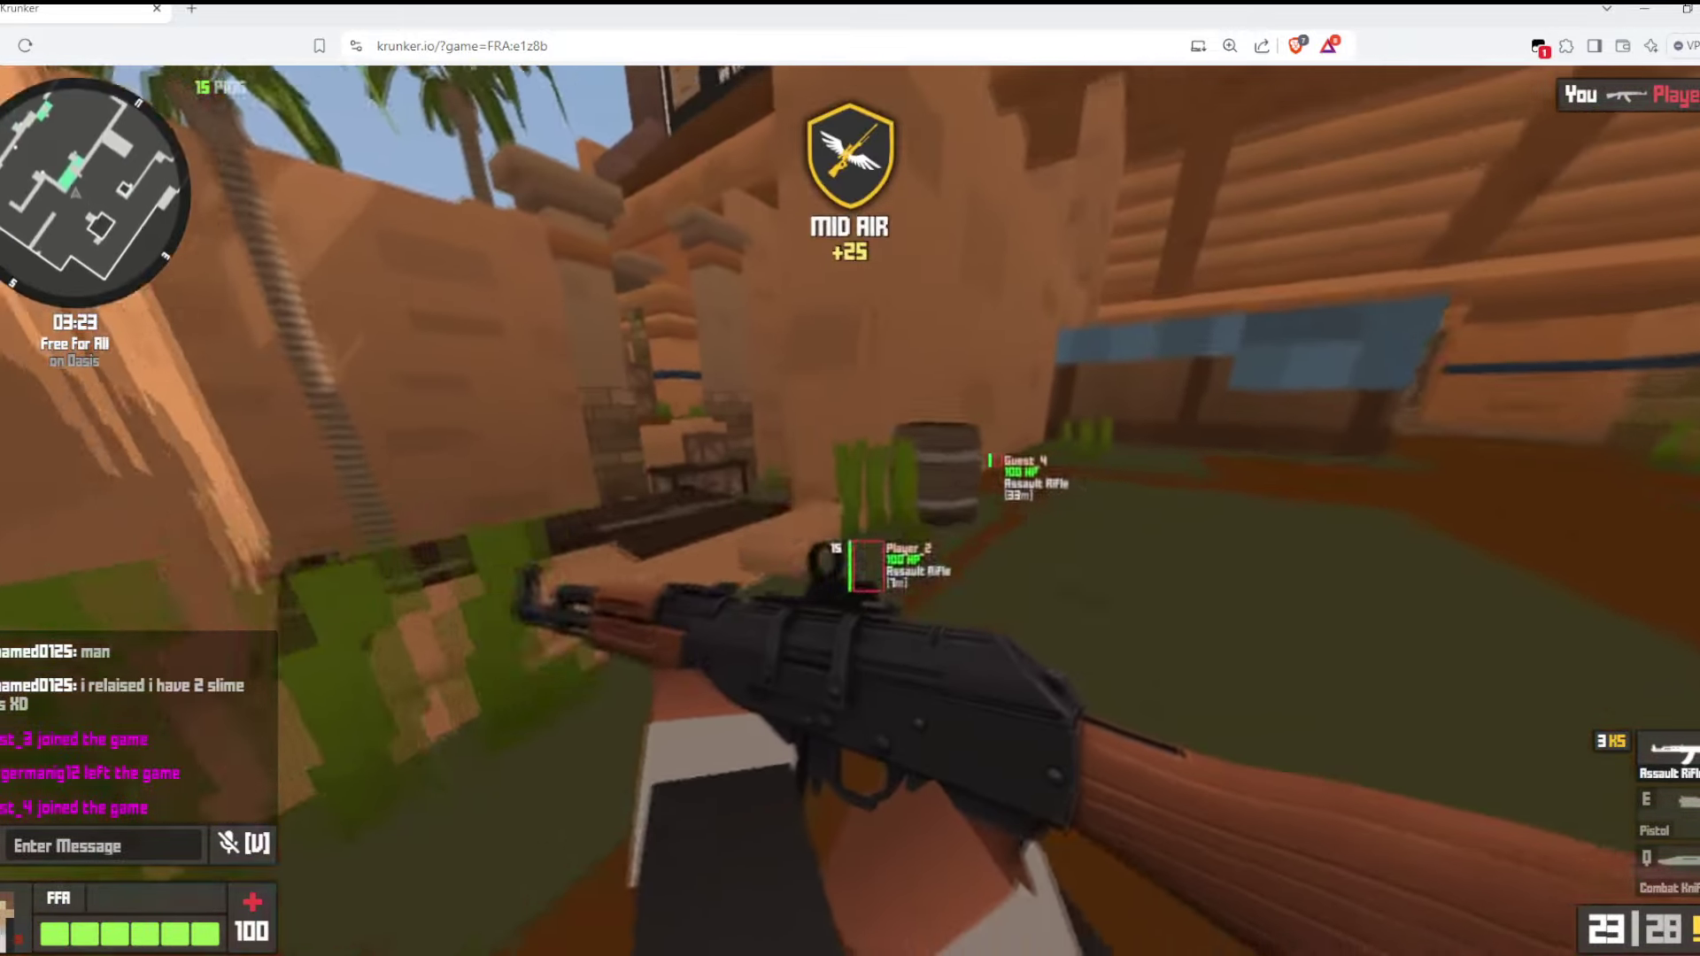
pyautogui.rightClick(850, 516)
pyautogui.click(850, 516)
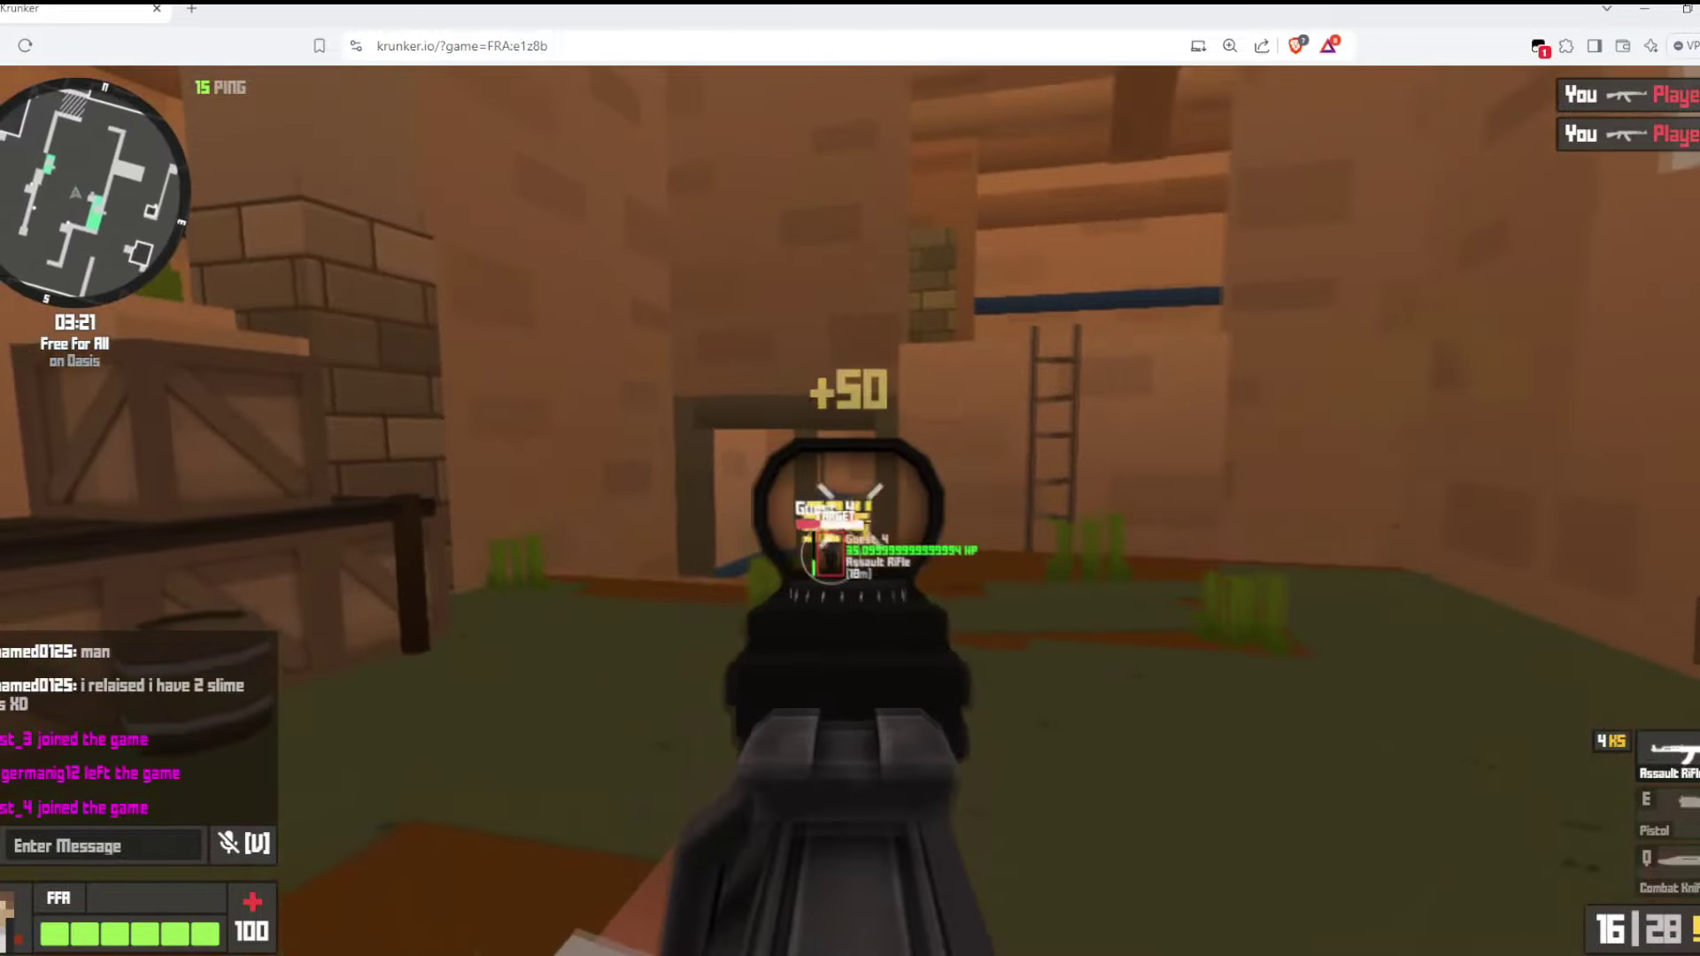
pyautogui.click(850, 516)
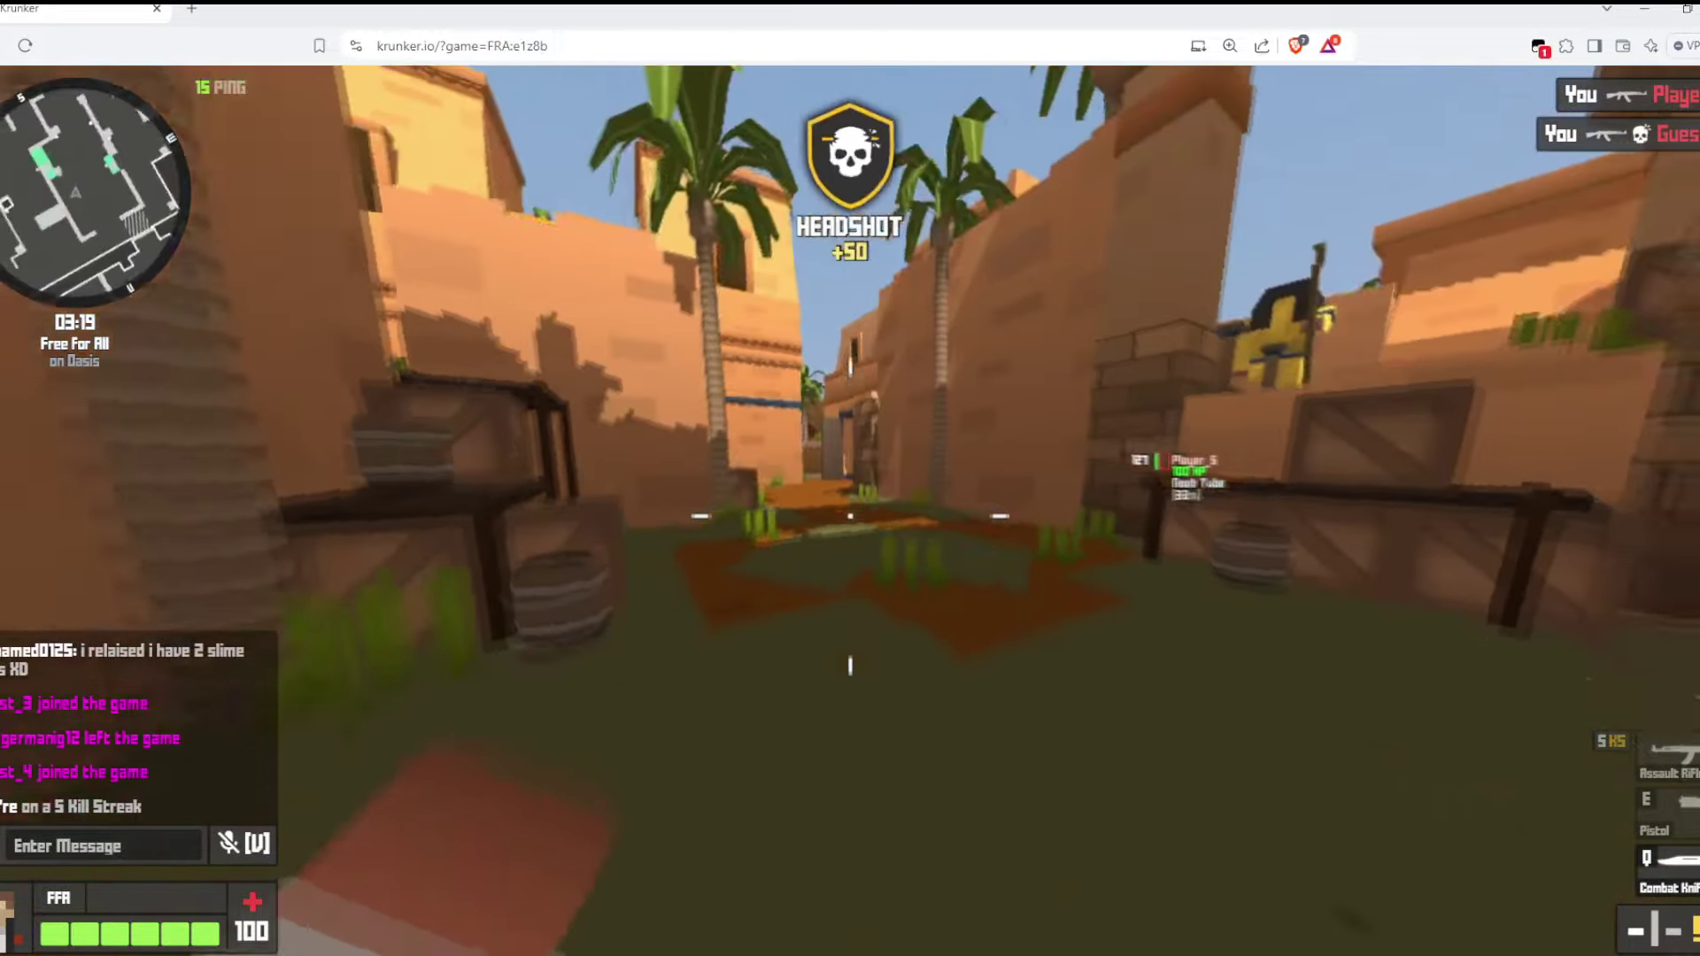
# Swap between knife and rifle and fire the rifle at the next enemy
pyautogui.press('q')
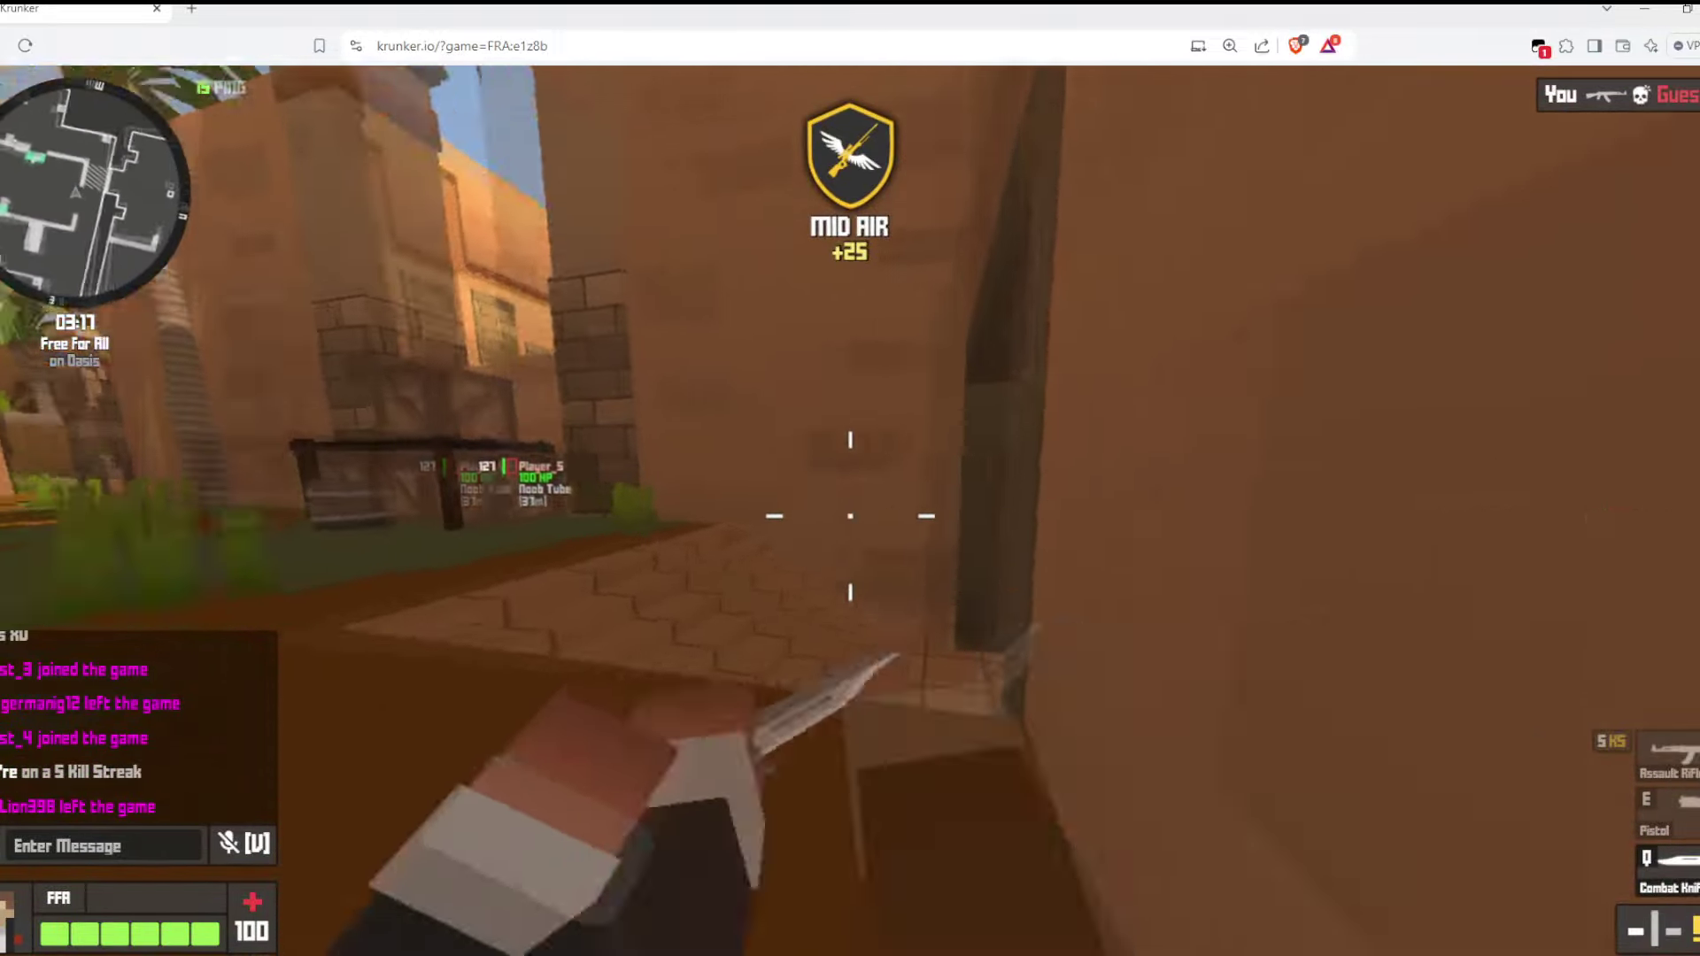
pyautogui.press('q')
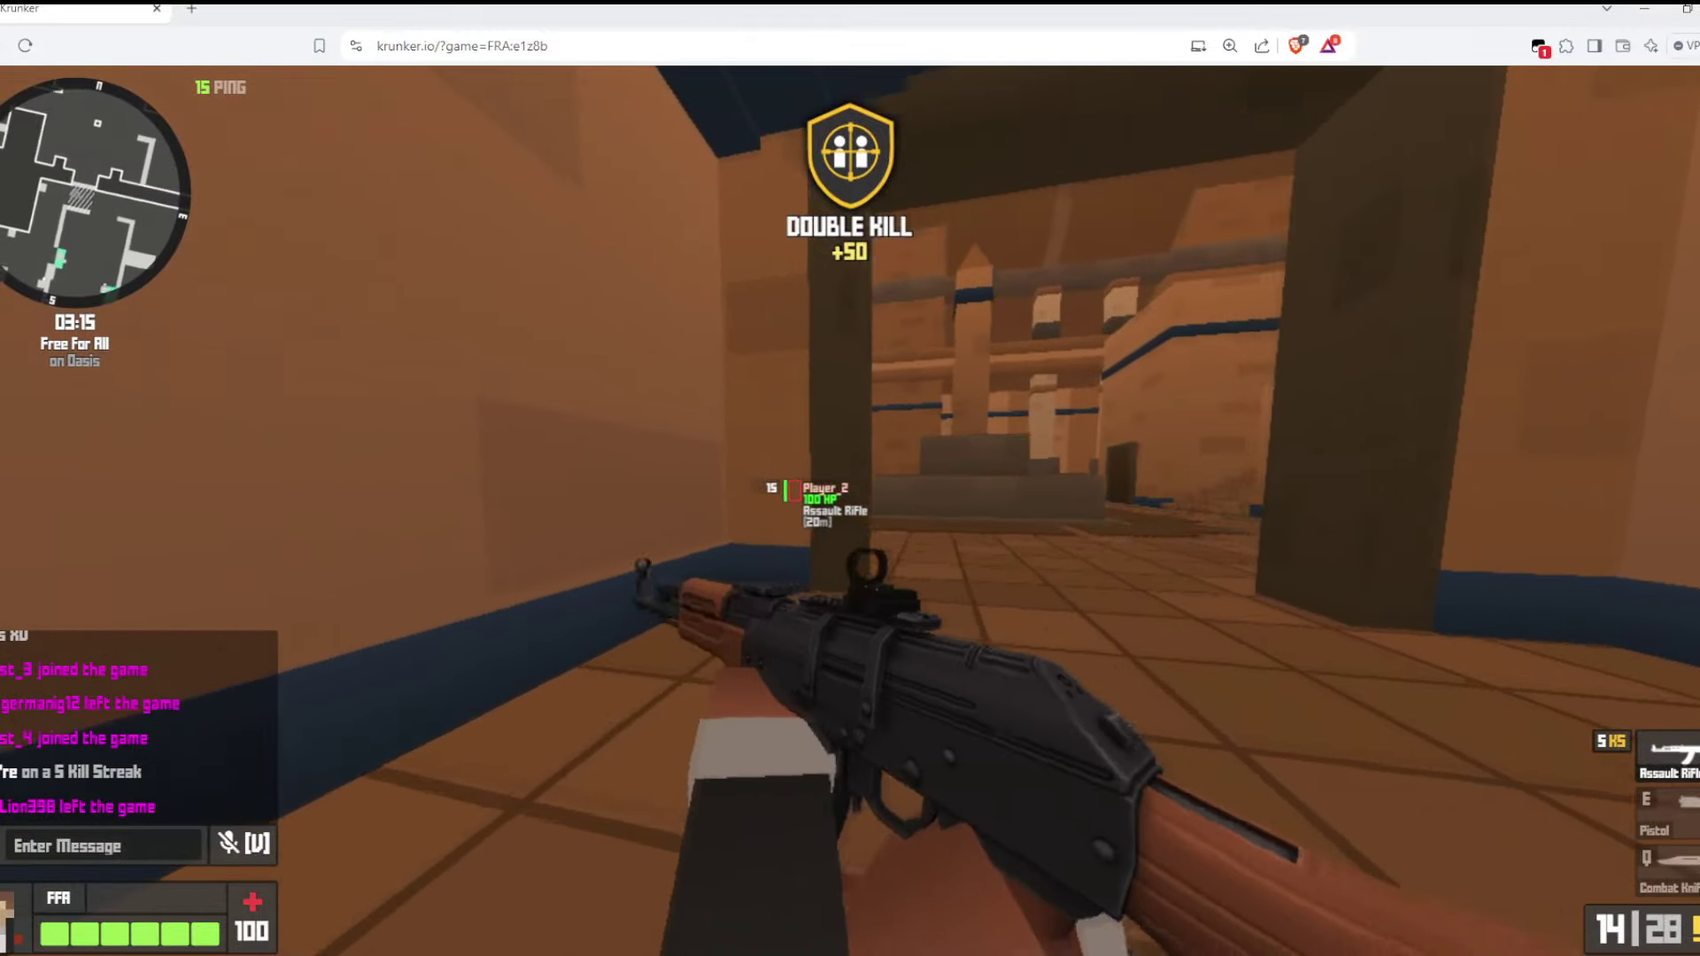
pyautogui.press('q')
pyautogui.press('q')
pyautogui.rightClick(851, 516)
pyautogui.click(850, 517)
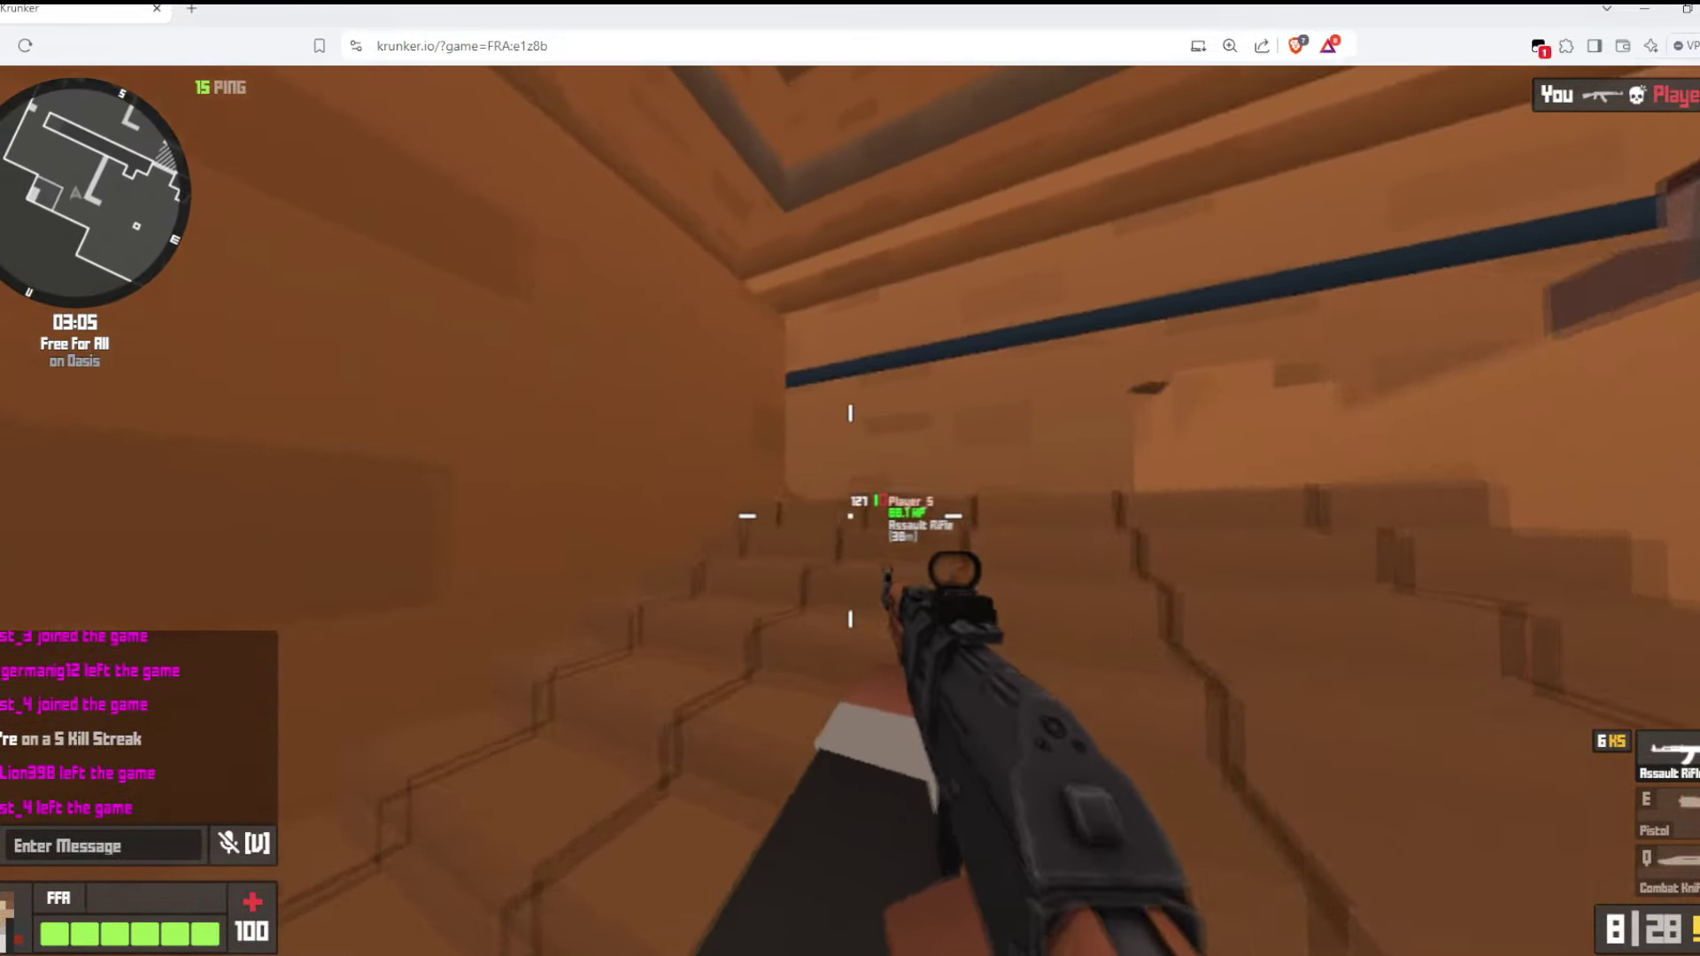
pyautogui.press('q')
pyautogui.press('q')
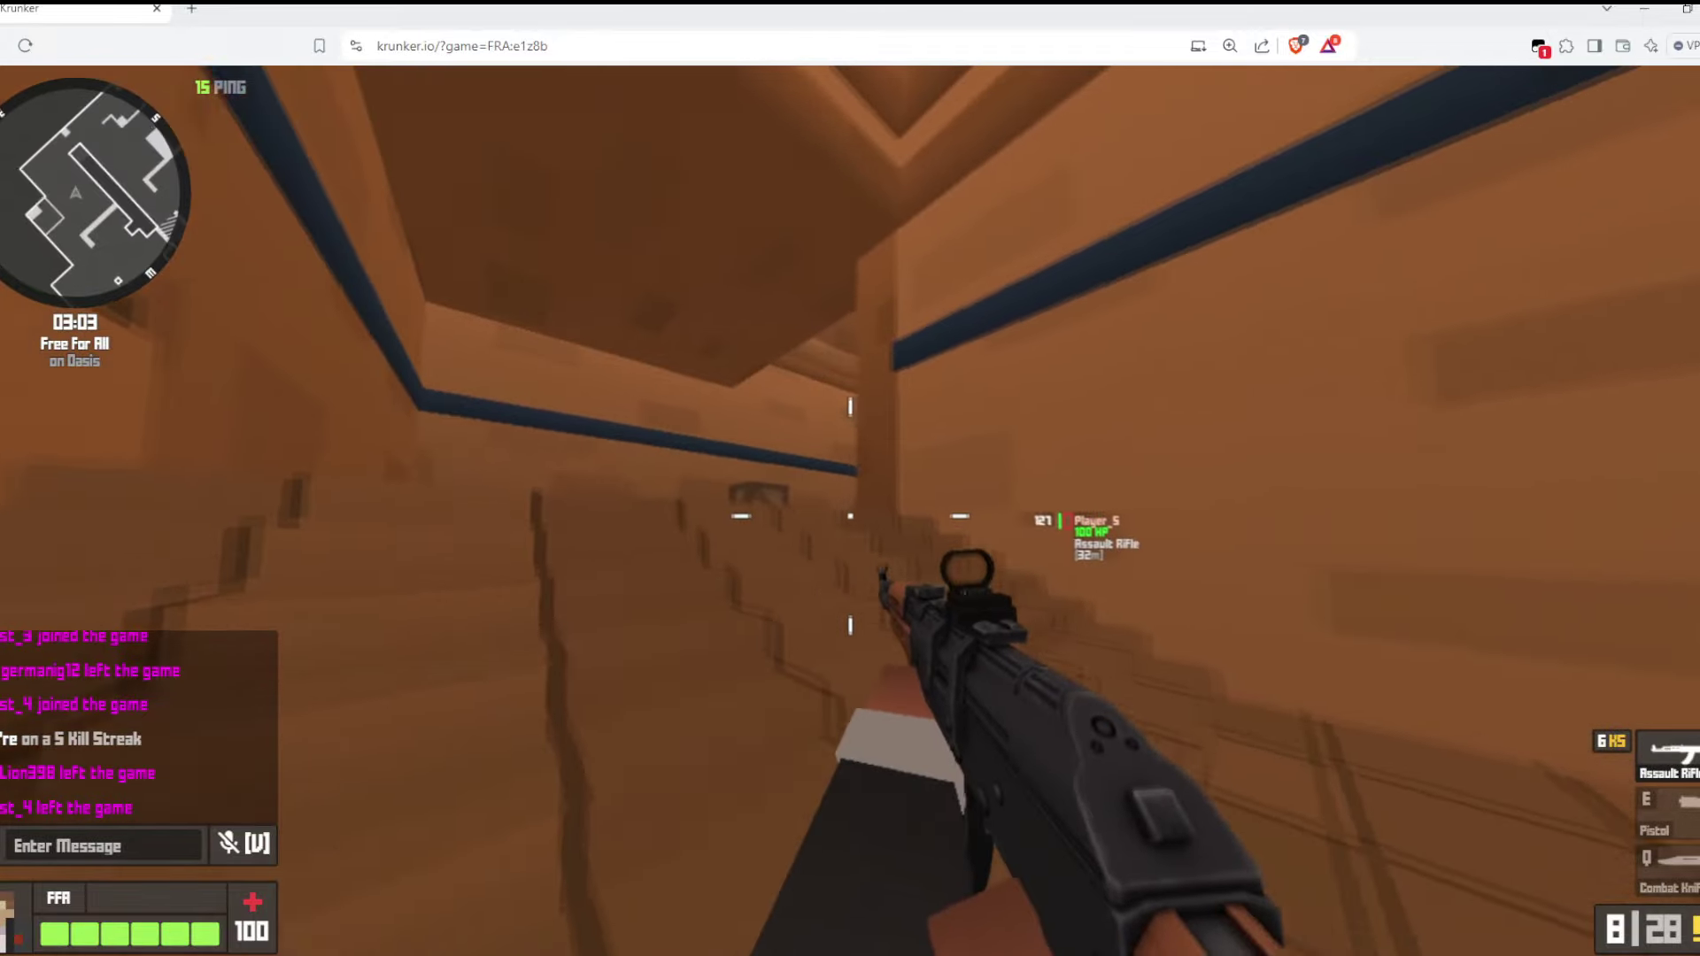
# Shoot Player_5 for the kill and fire the last rounds in the magazine
pyautogui.press('q')
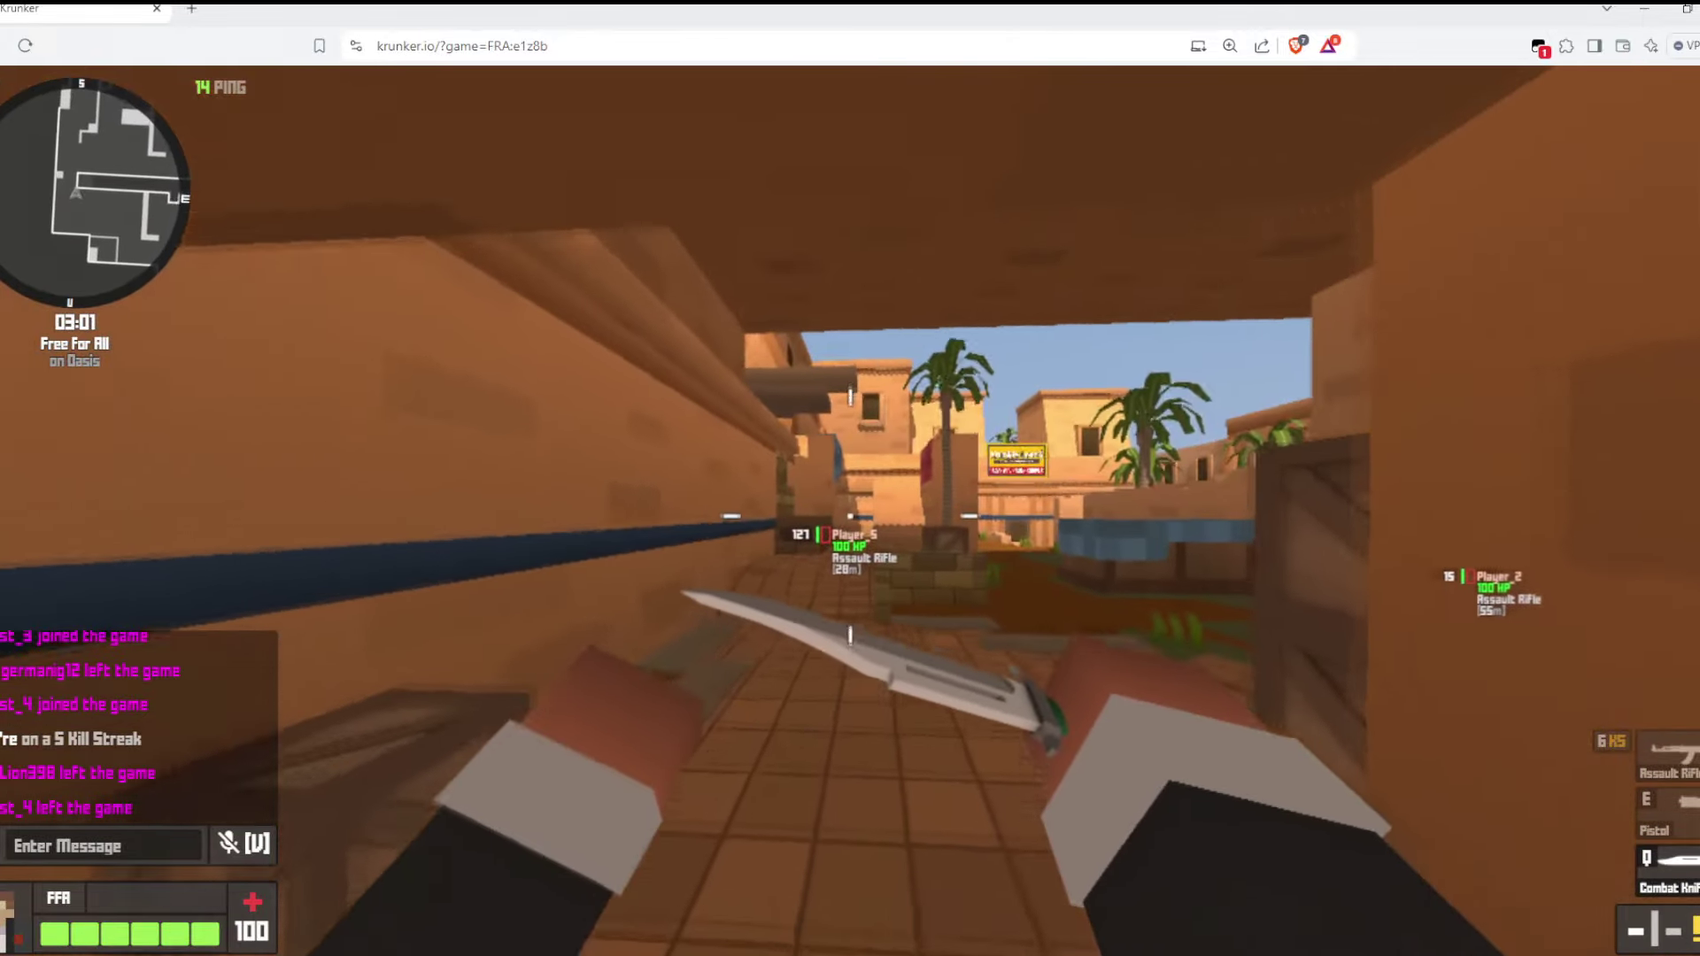
pyautogui.press('q')
pyautogui.press('q')
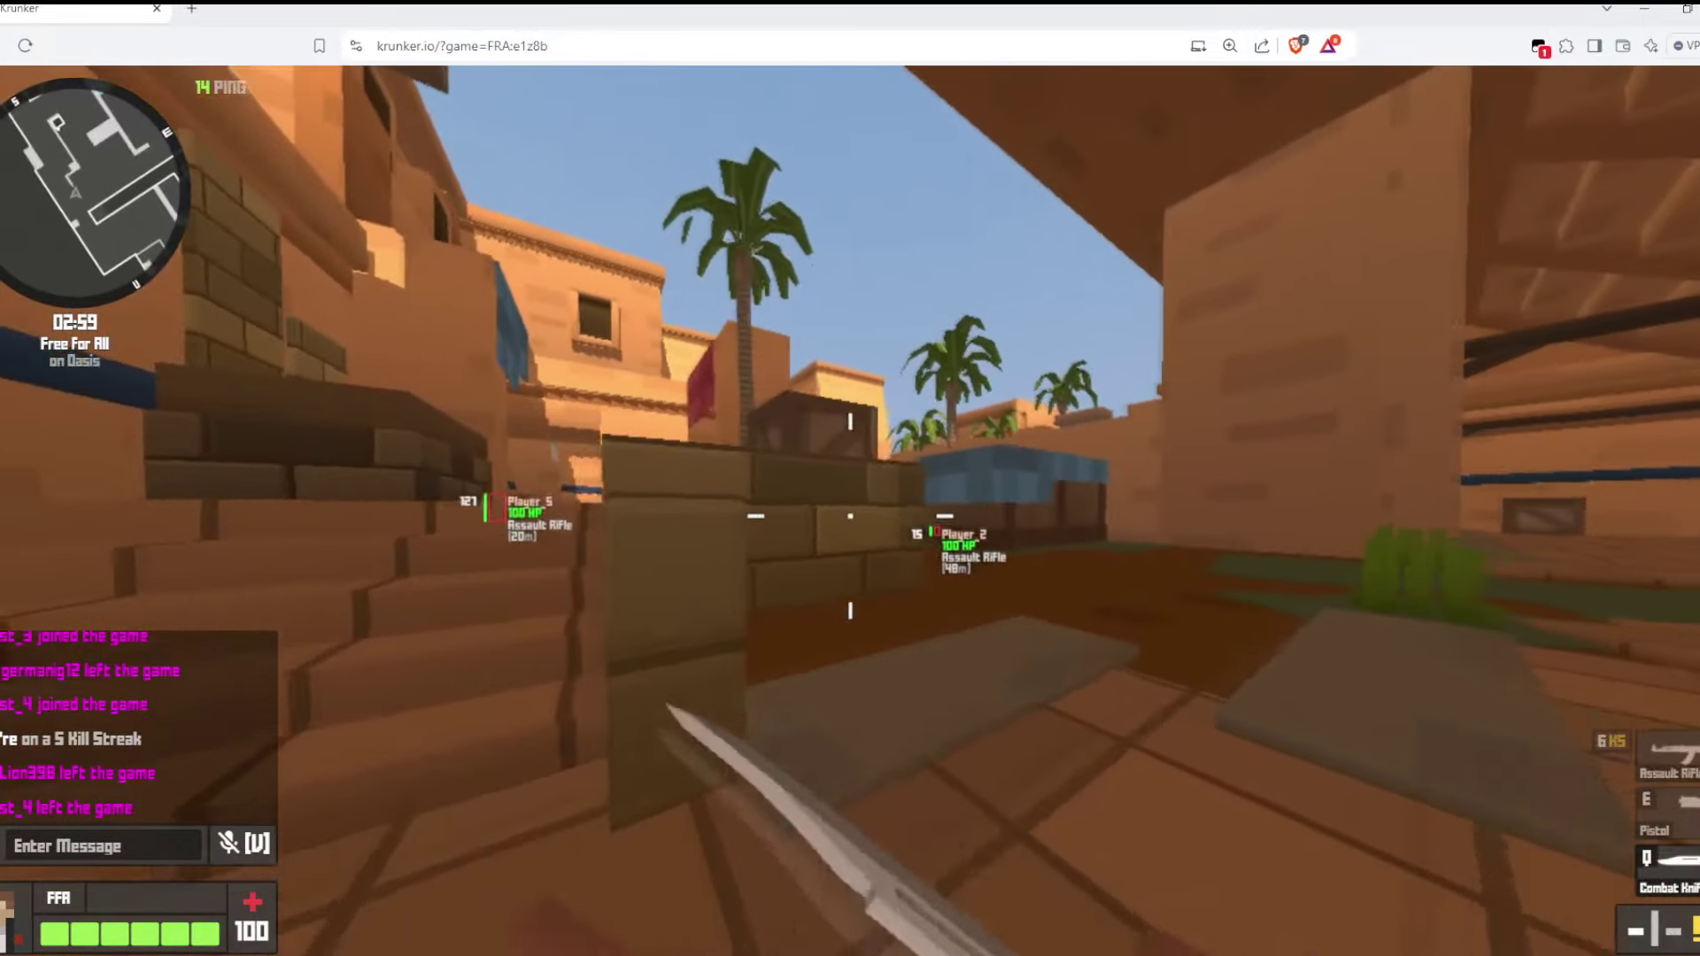
pyautogui.press('q')
pyautogui.press('q')
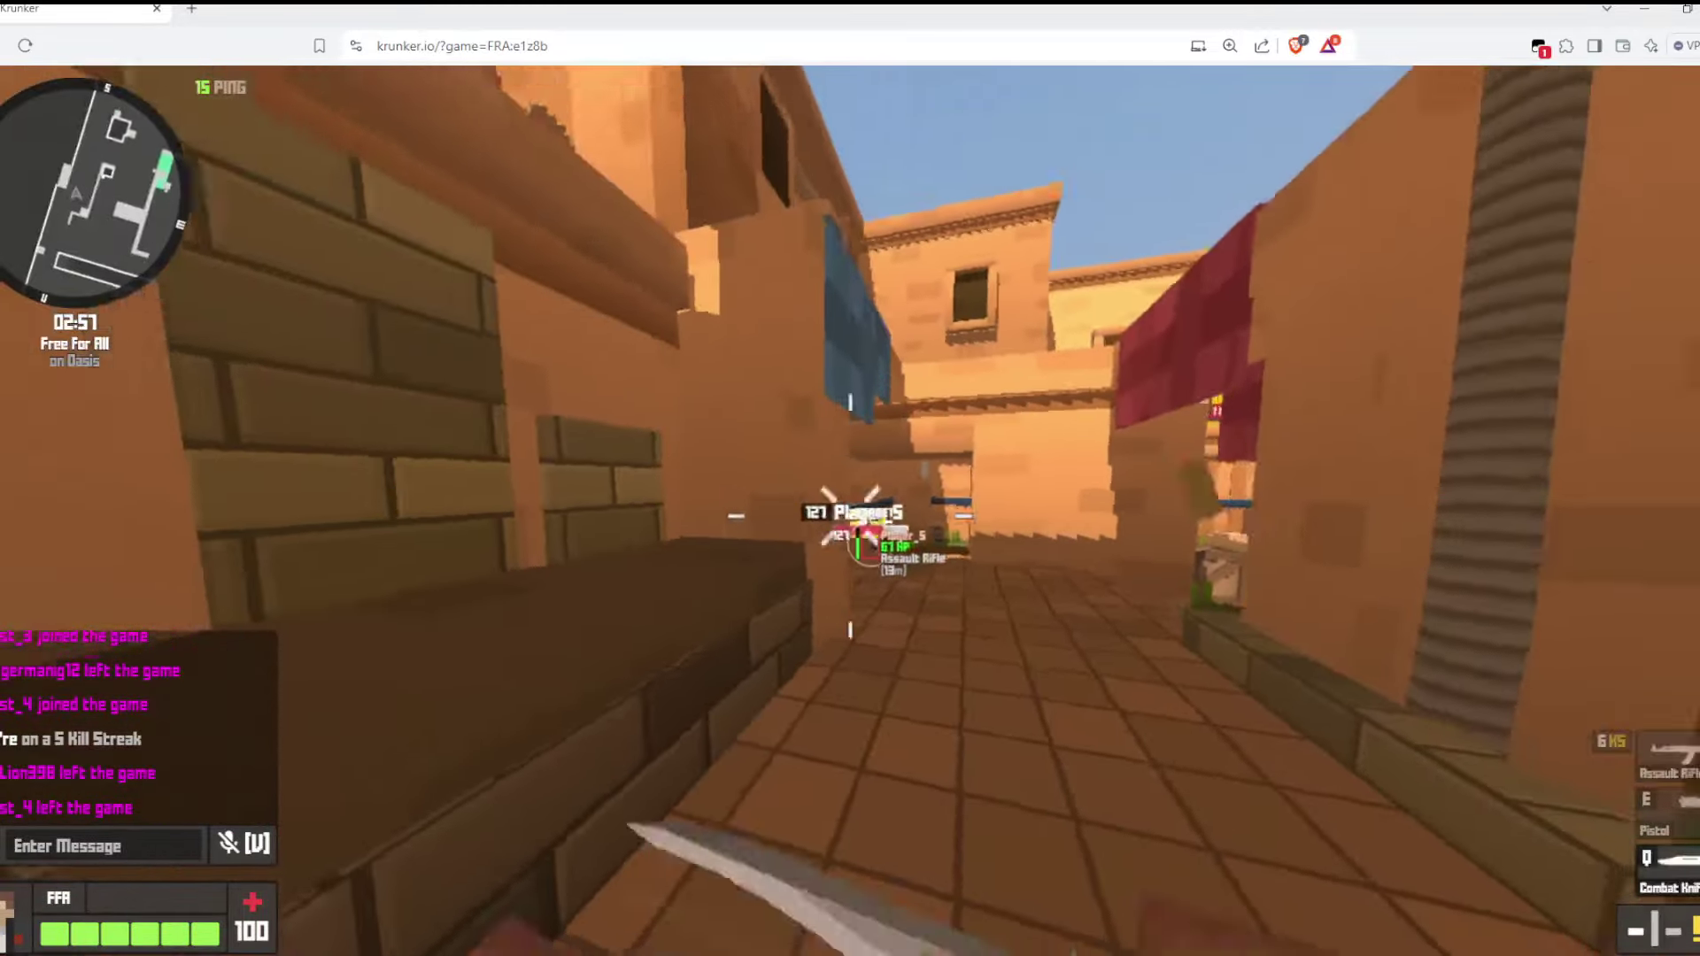
pyautogui.press('q')
pyautogui.click(850, 515)
pyautogui.press('q')
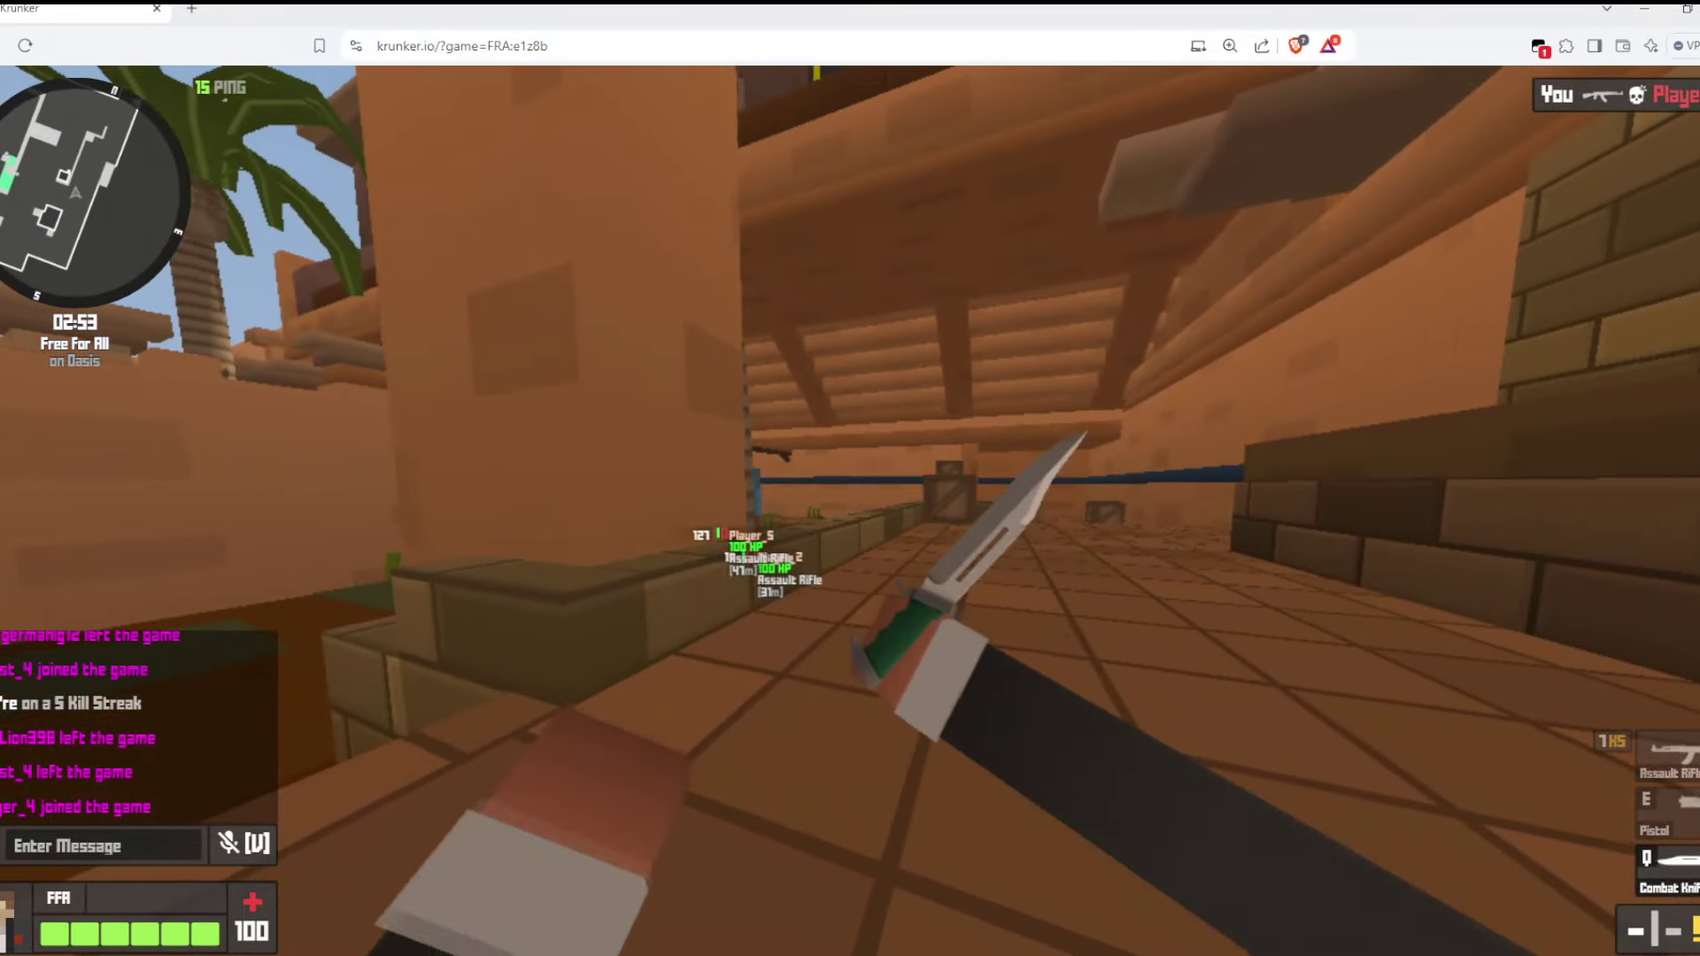
pyautogui.press('q')
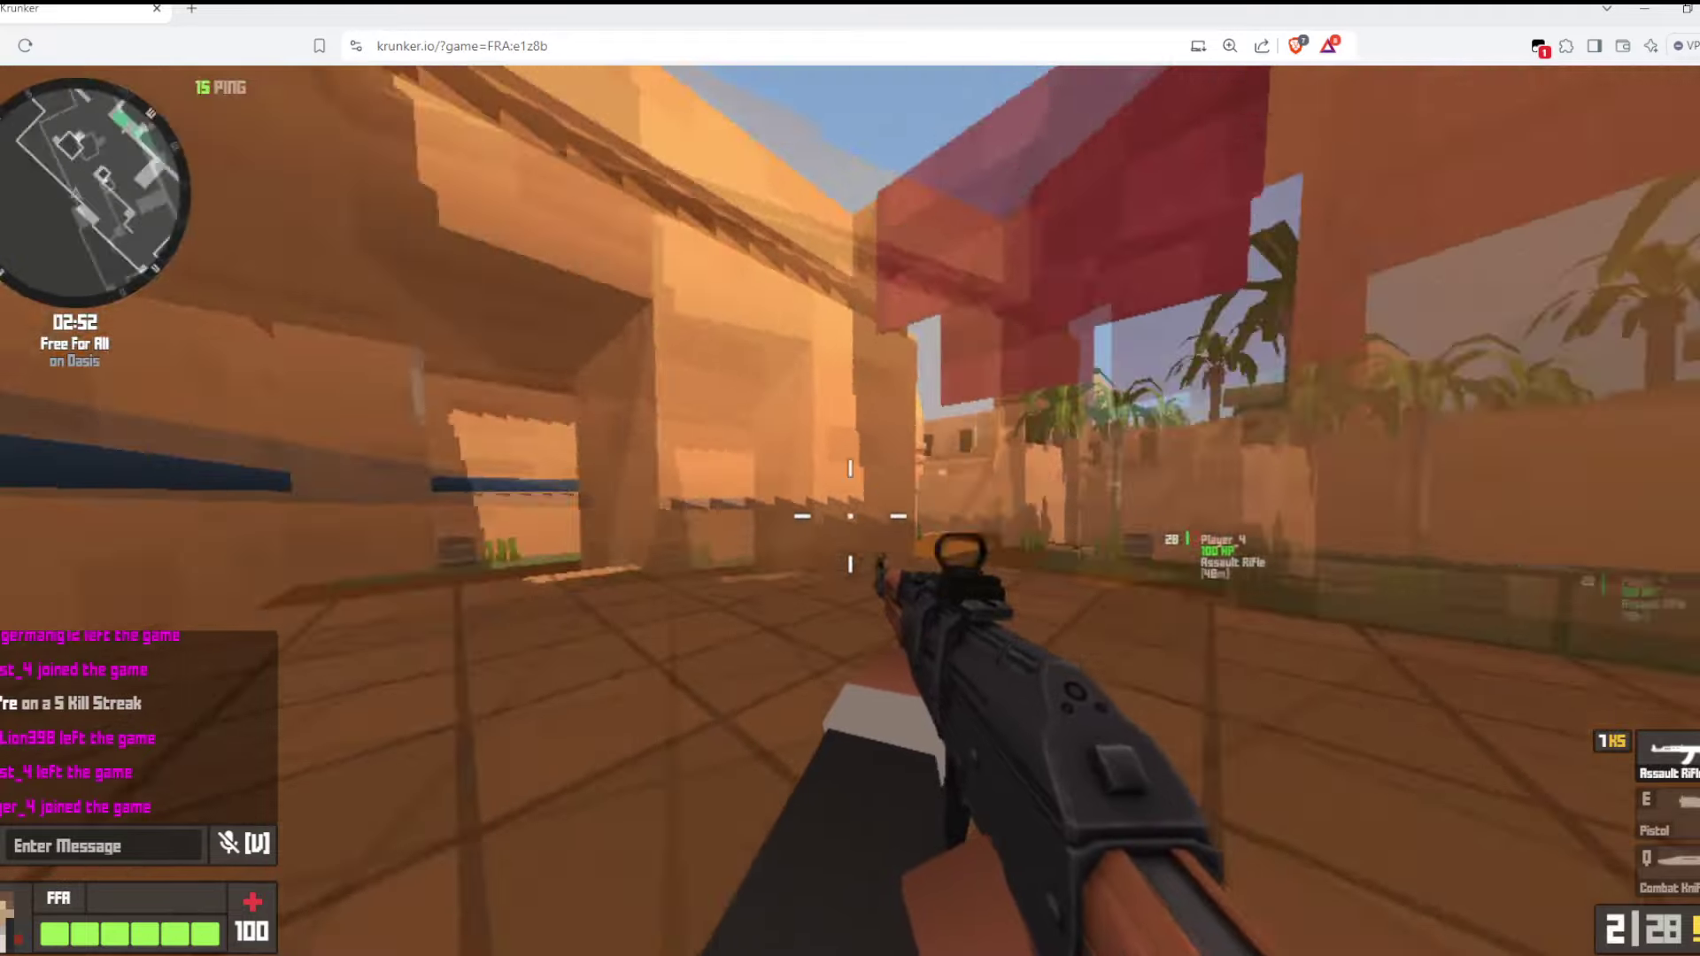
pyautogui.click(850, 516)
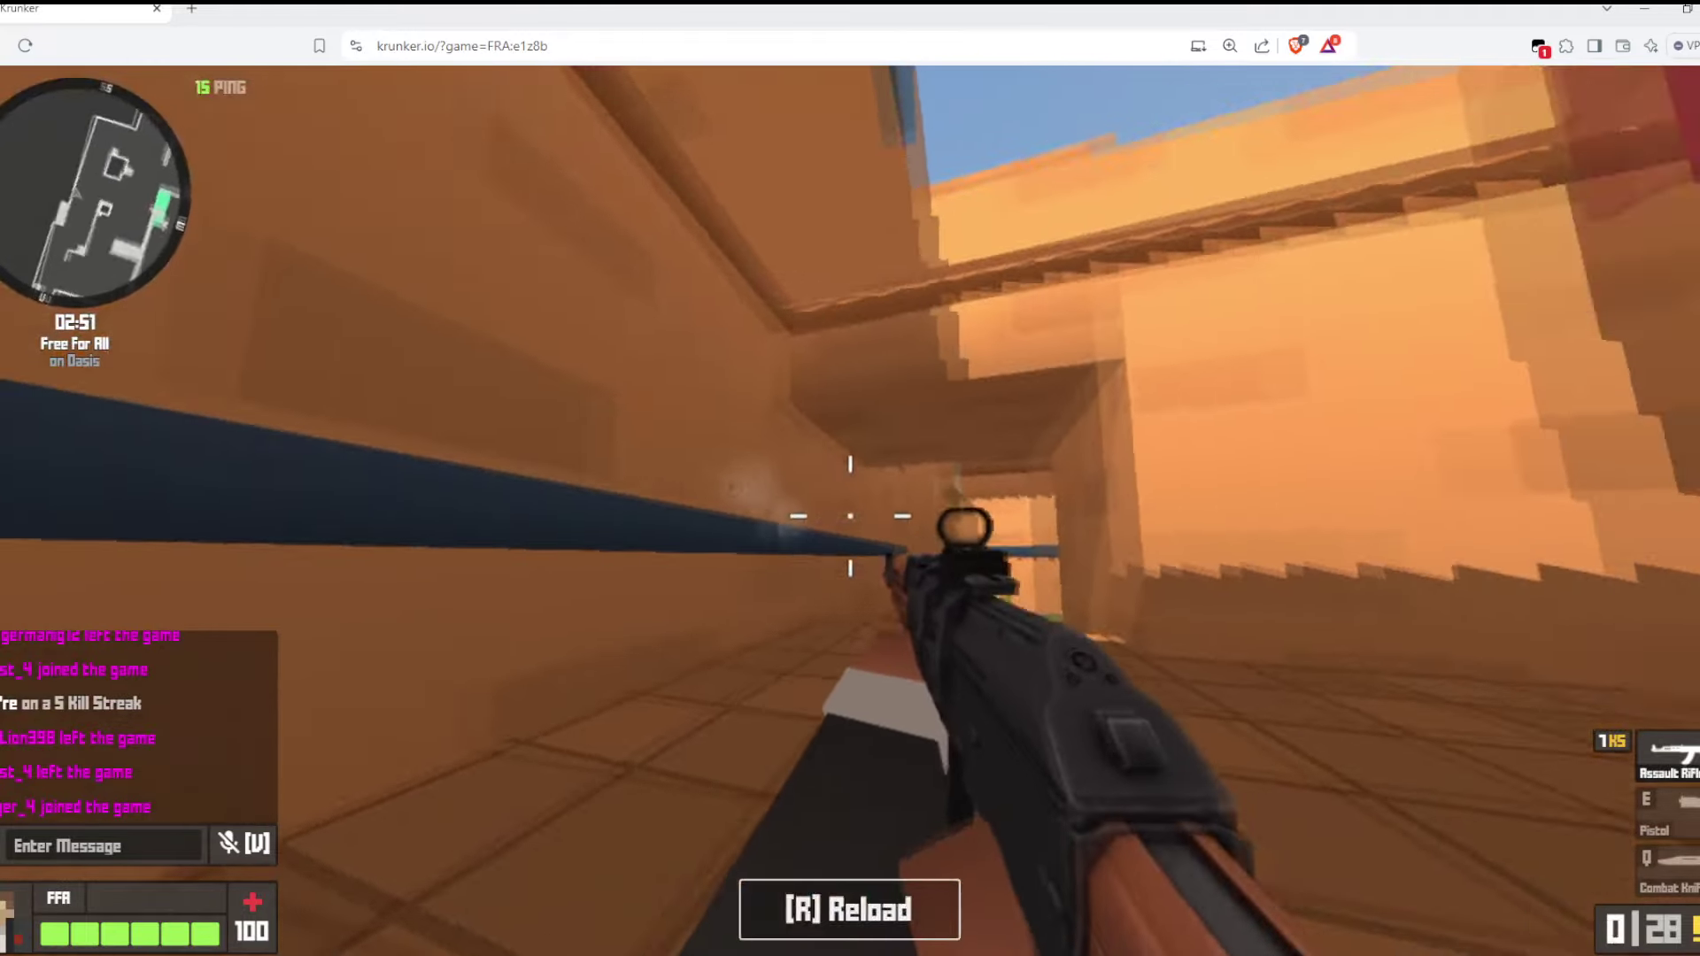